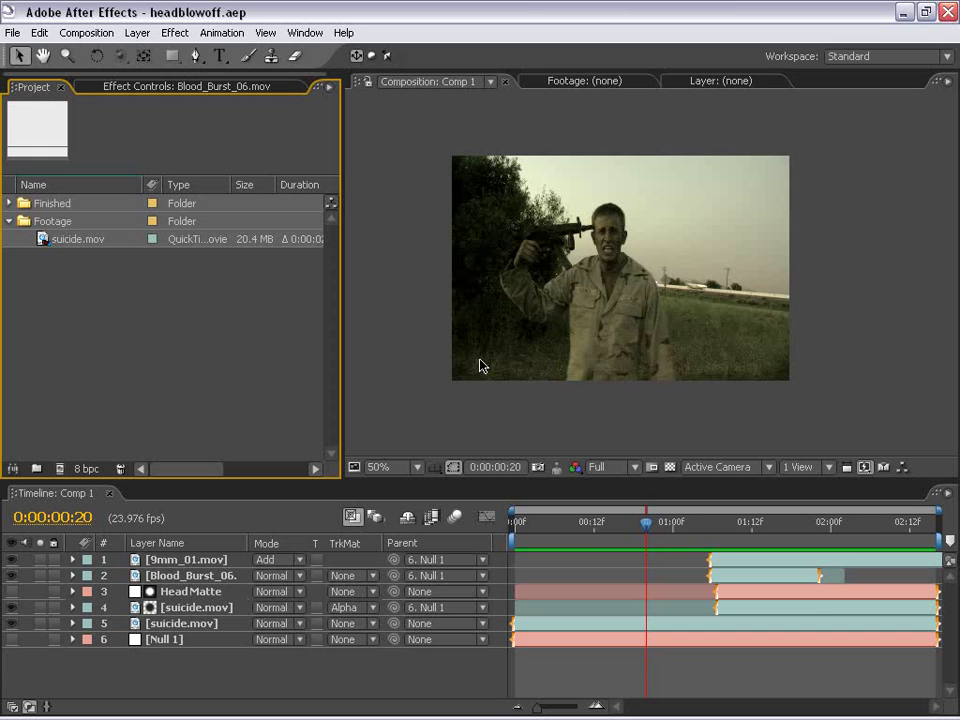
- Preview the finished shot in Comp 1 at full size and view the suicide.mov source footage
key("grave")
scroll(622, 312, "up", 1)
key("KP_0")
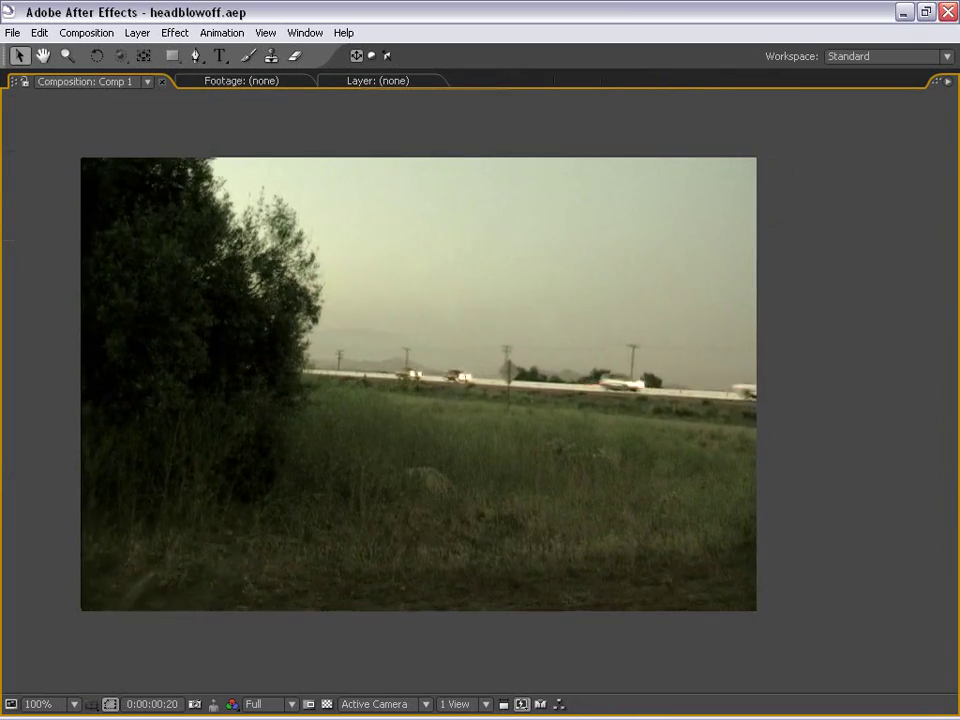
key("grave")
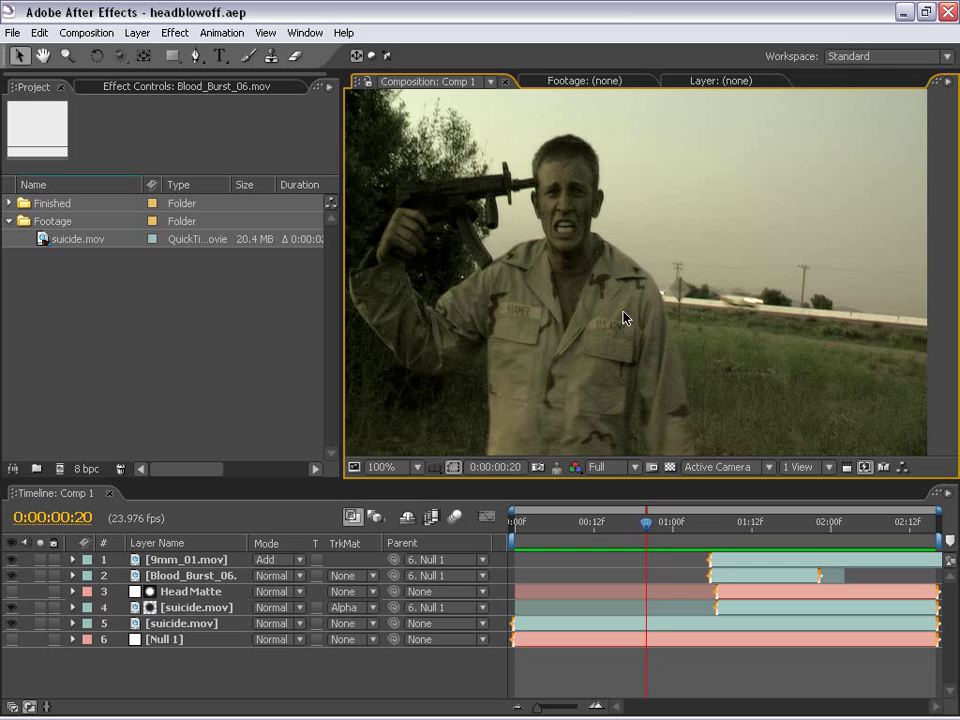
double_click(40, 239)
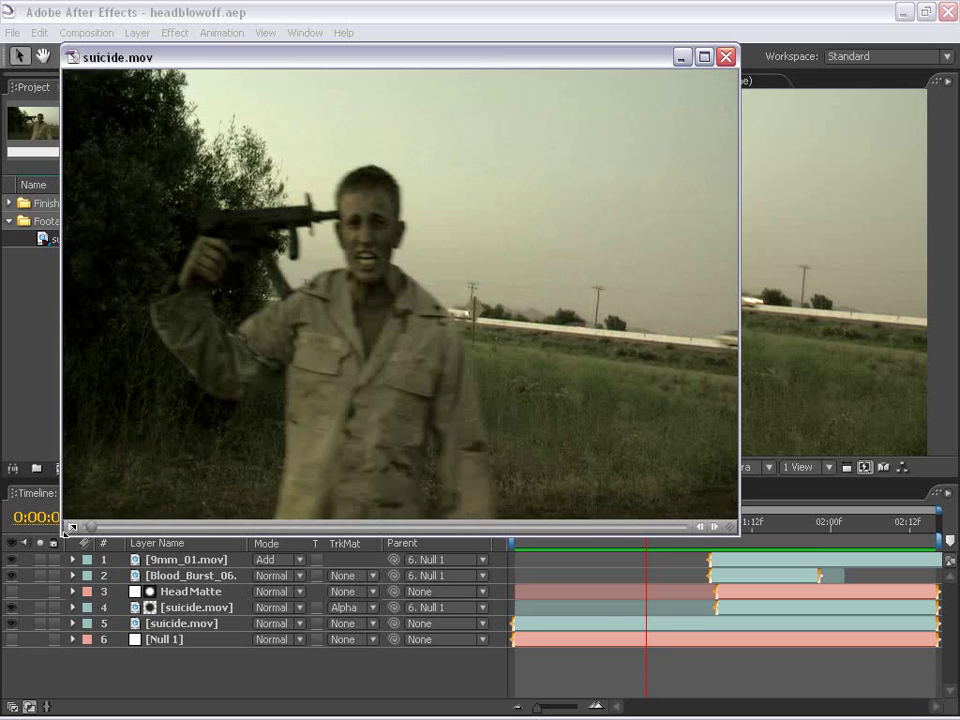
left_click(726, 58)
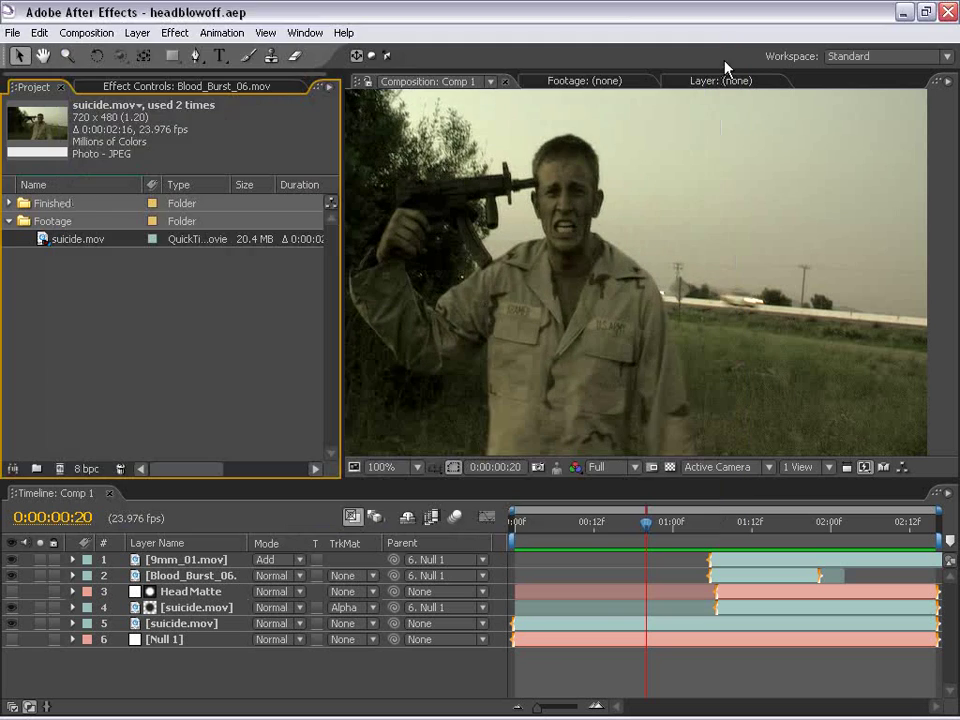
- Create a new composition from the suicide.mov footage and scrub through it, returning to the first frame
left_click_drag(44, 244, 61, 470)
scroll(510, 279, "down", 2)
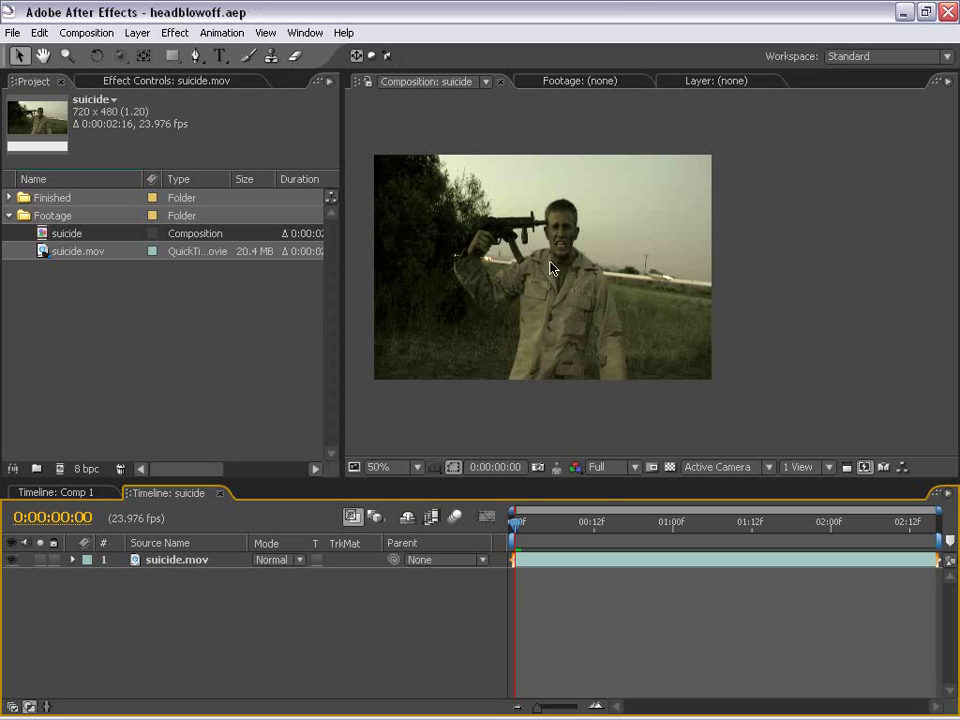
left_click_drag(526, 511, 615, 553)
key("Home")
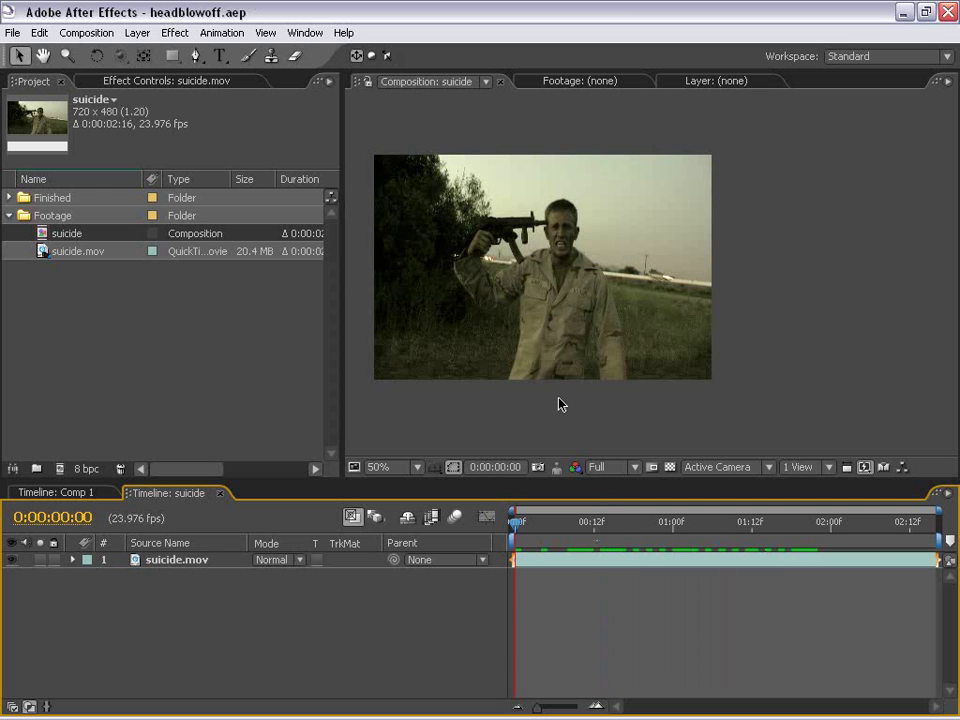
left_click_drag(439, 339, 472, 347)
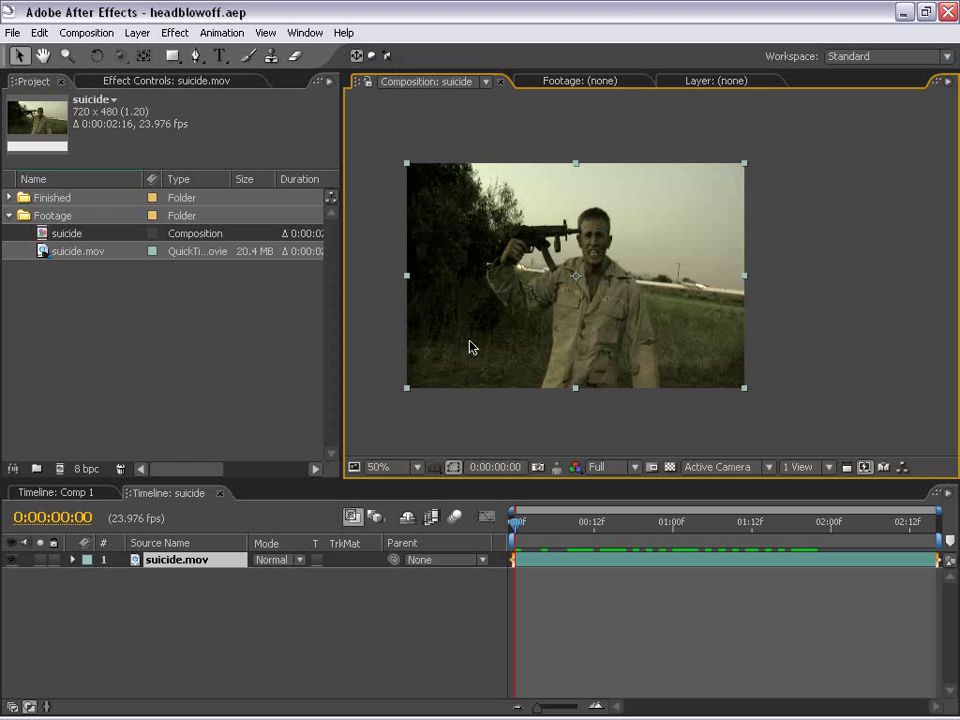
left_click(480, 399)
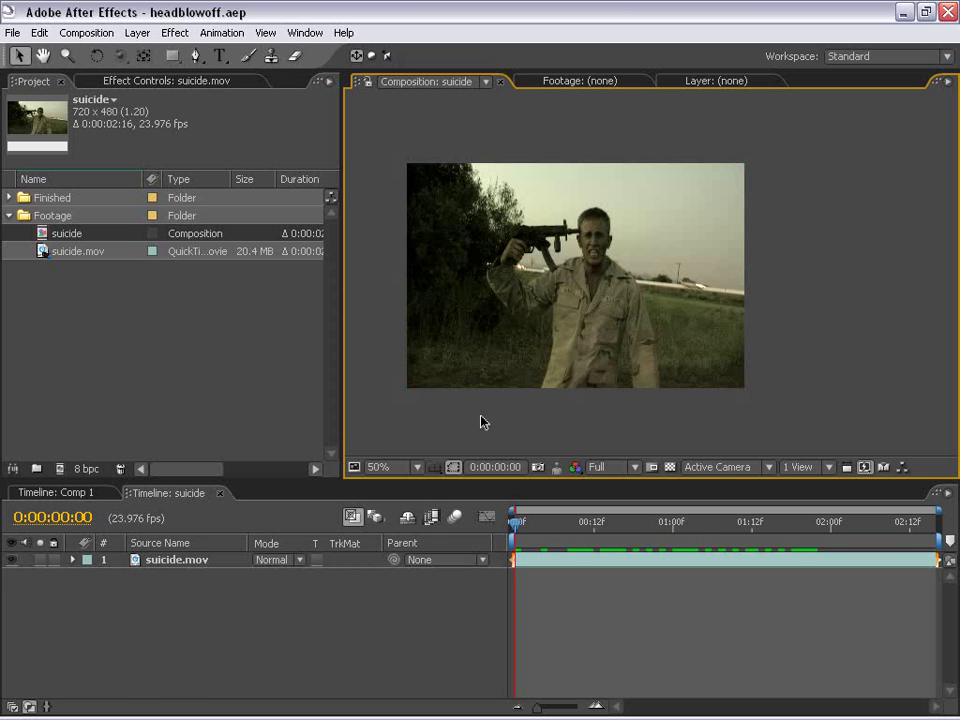
- Switch to the Motion Tracking workspace, select the suicide.mov layer and widen the Tracker Controls area
key("grave")
scroll(521, 388, "up", 1)
key("space")
left_click_drag(371, 422, 446, 419)
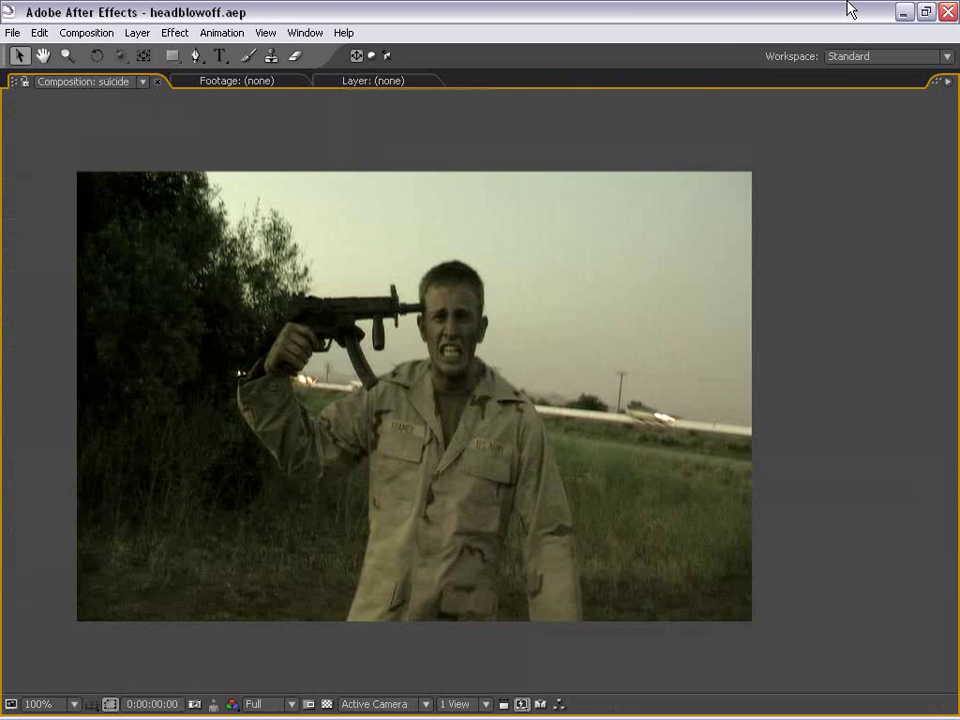
left_click(860, 57)
left_click(869, 141)
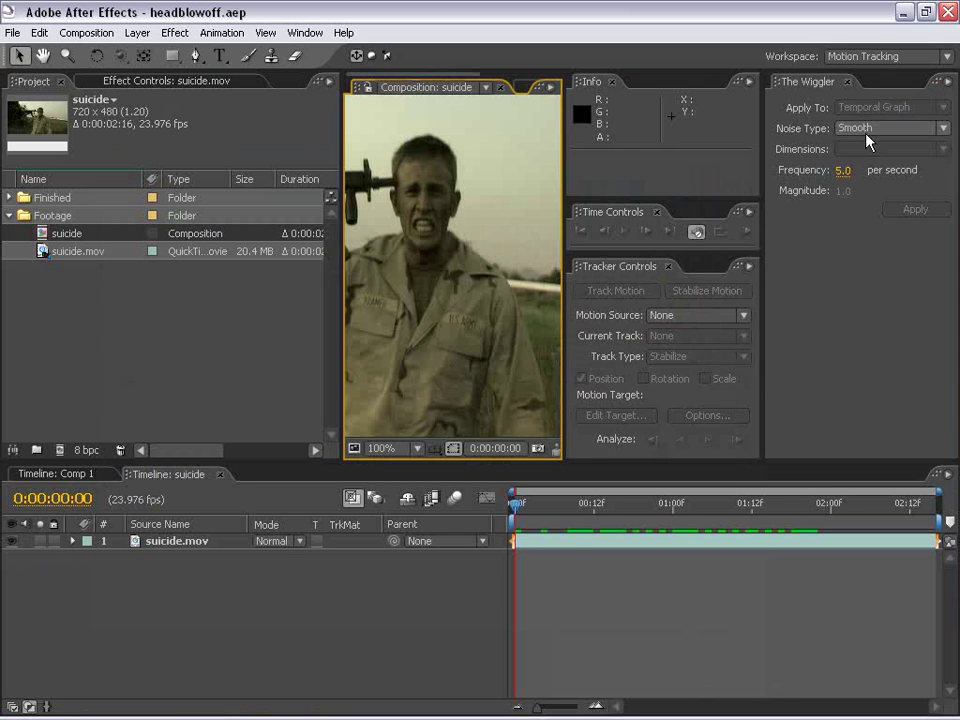
left_click_drag(573, 218, 677, 218)
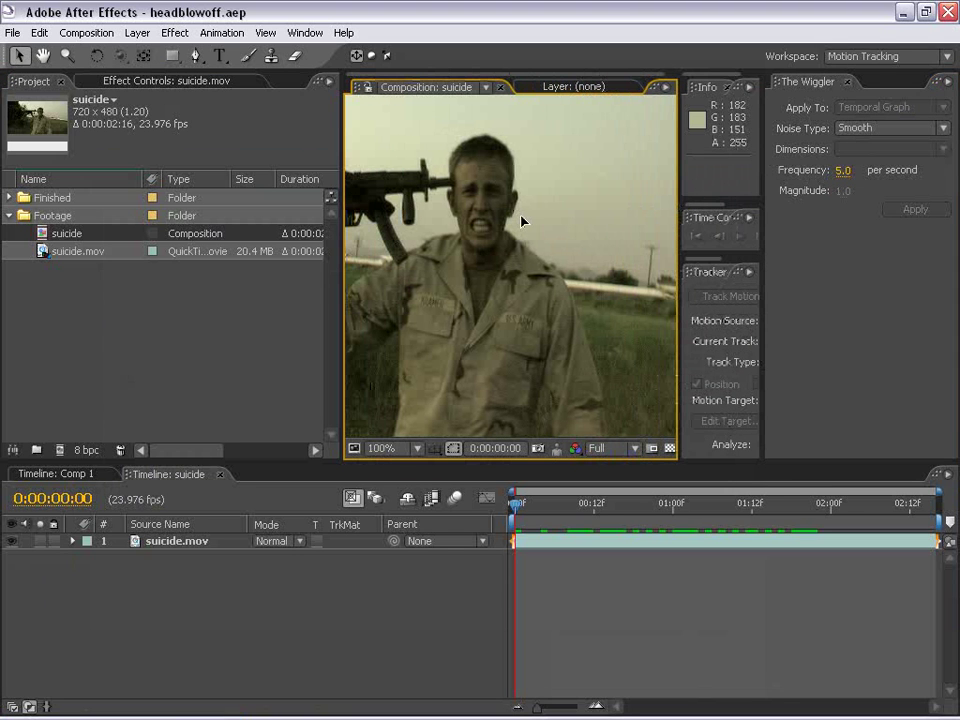
left_click(520, 218)
left_click_drag(679, 273, 525, 262)
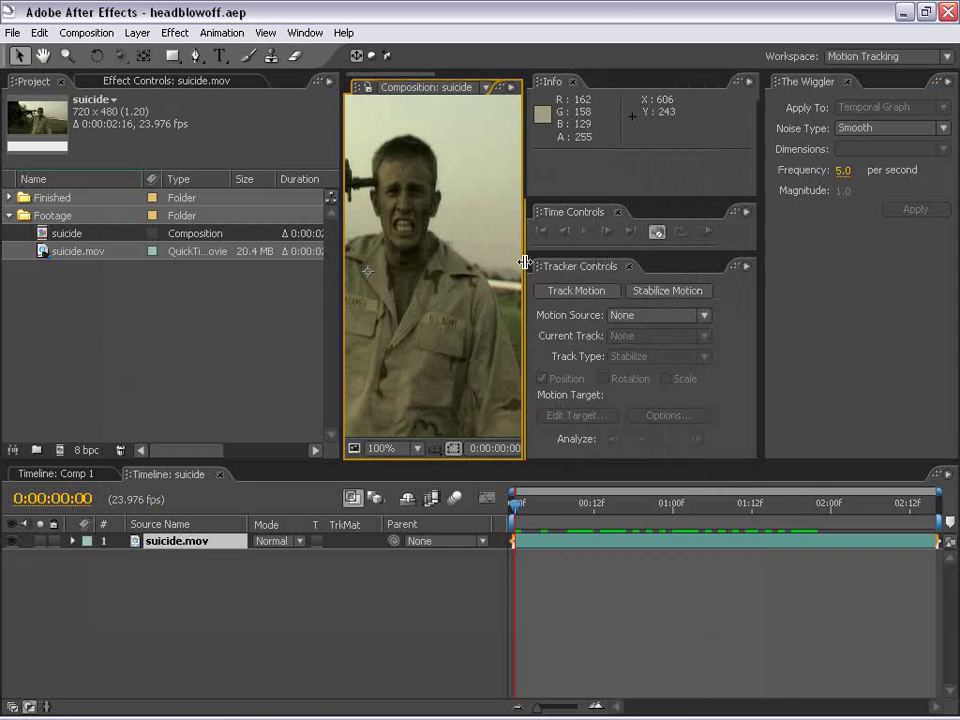
- Start a motion track on the suicide.mov layer with Position and Rotation enabled, and play the enlarged clip through
left_click(578, 292)
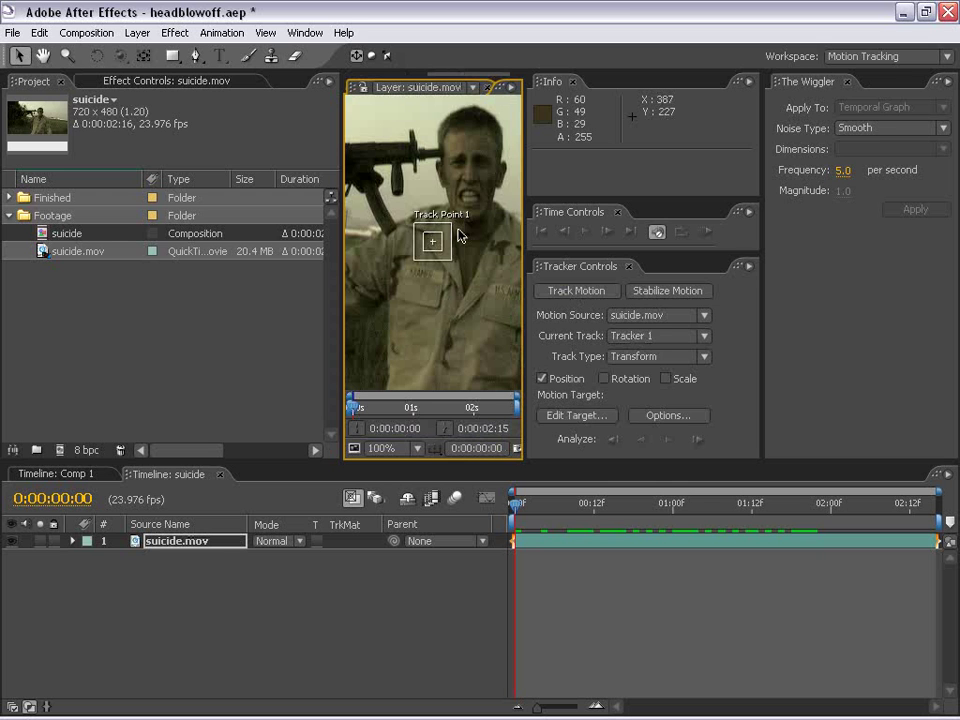
left_click(602, 380)
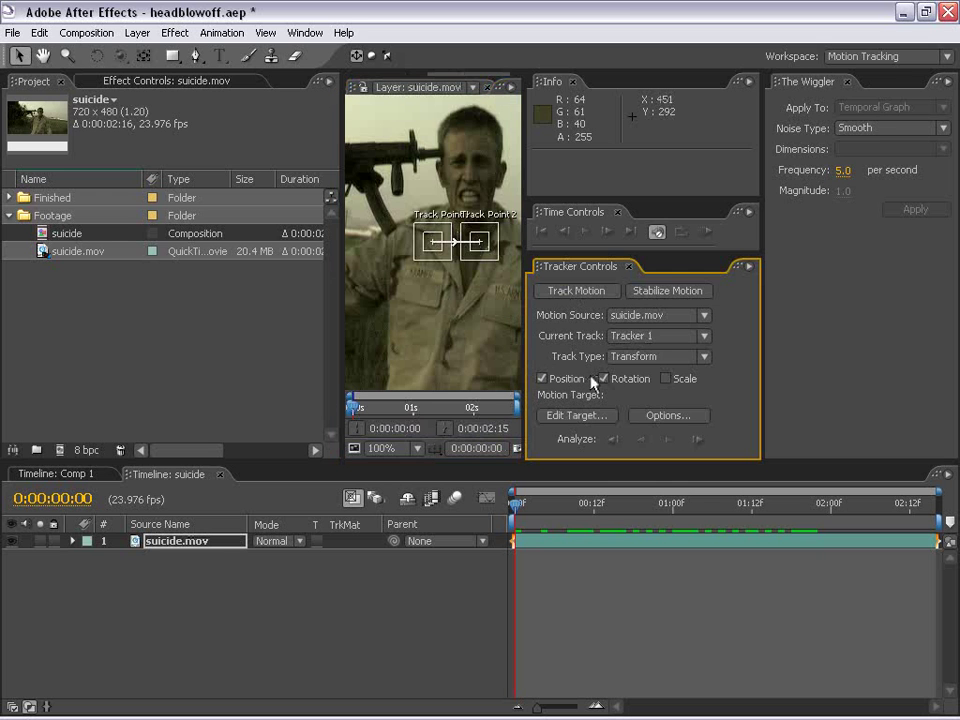
key("grave")
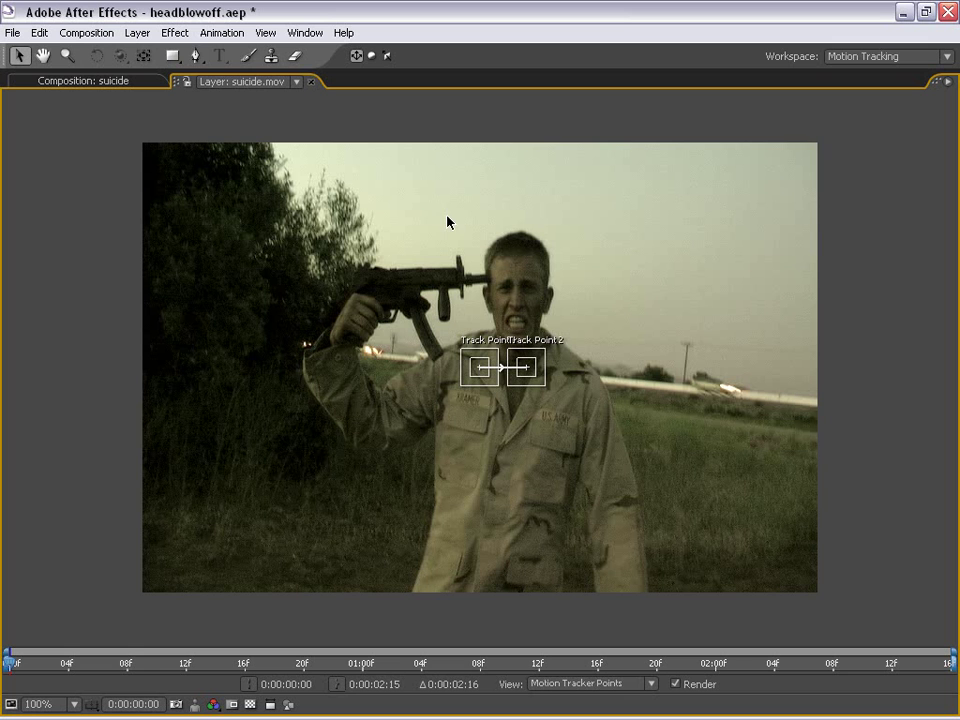
mouse_move(580, 278)
left_mouse_down()
mouse_move(533, 244)
mouse_move(576, 292)
left_mouse_up()
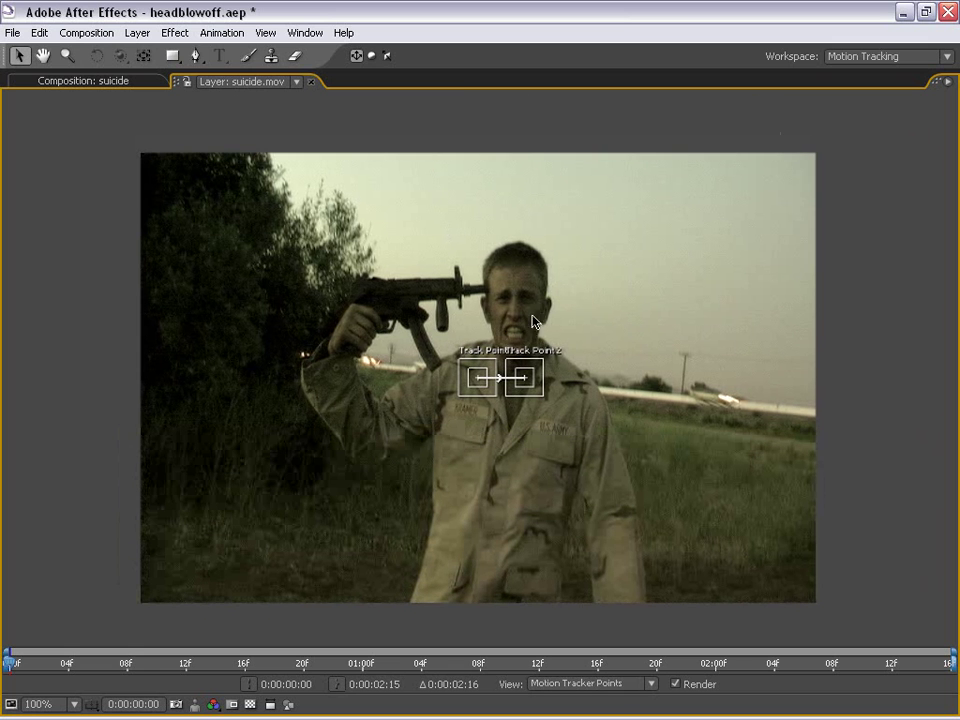
left_click_drag(531, 380, 525, 352)
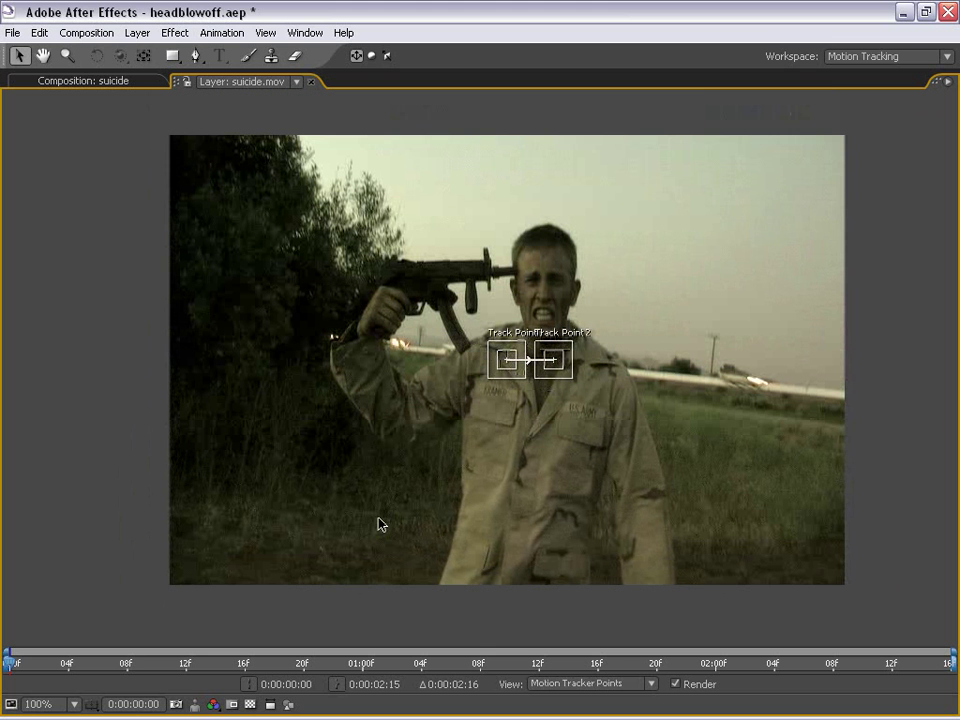
key("space")
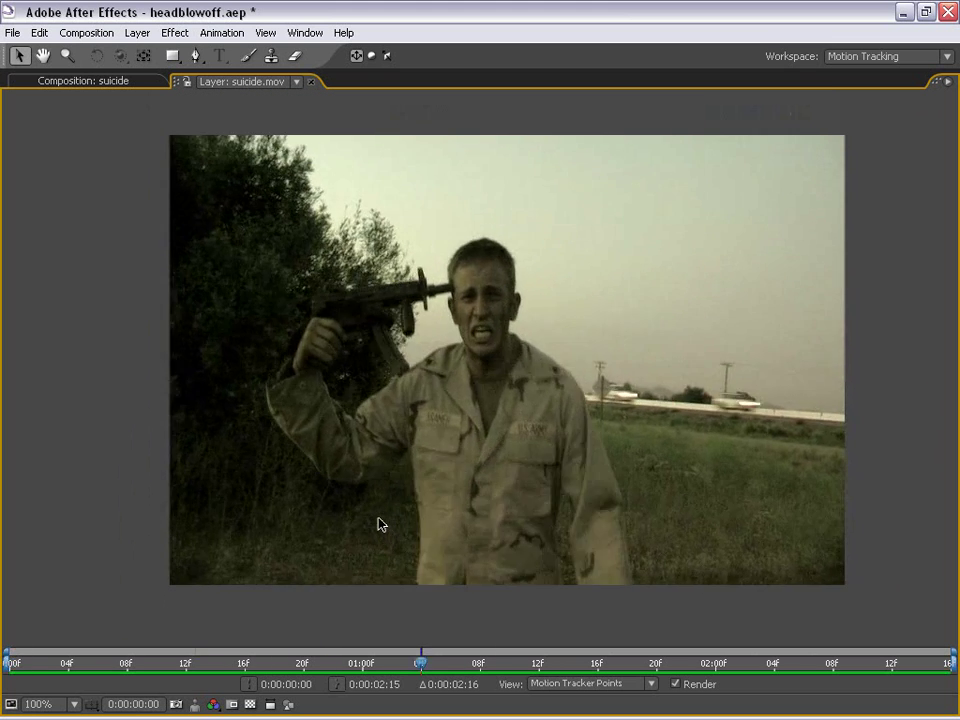
key("space")
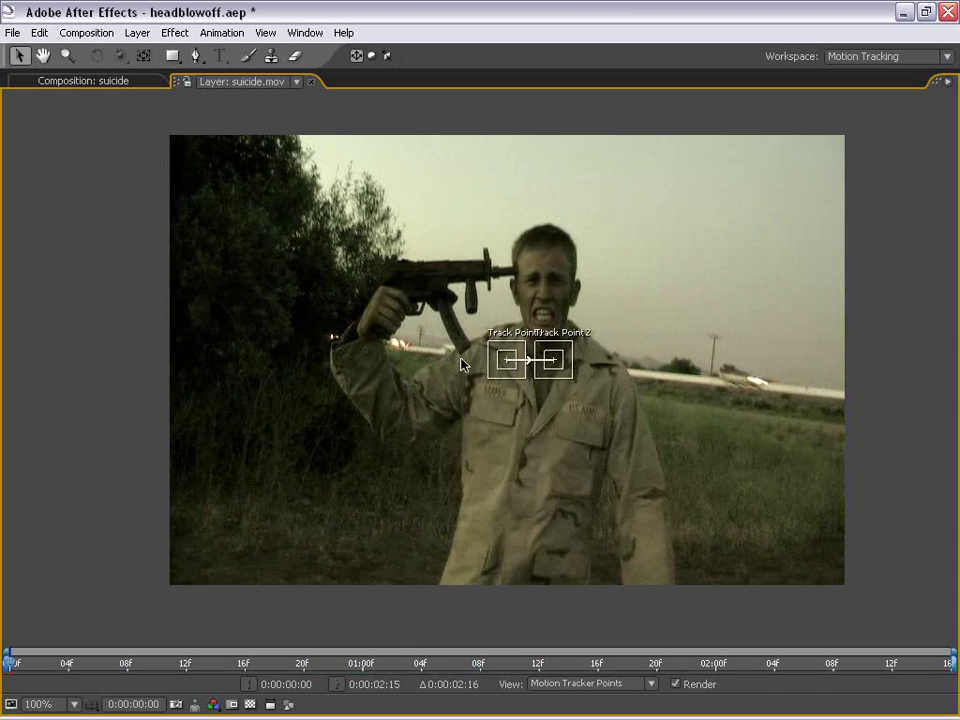
- Place Track Point 1 on the dark foliage near the left edge of the footage
left_click_drag(506, 370, 219, 361)
scroll(229, 400, "up", 1)
left_click_drag(441, 393, 287, 371)
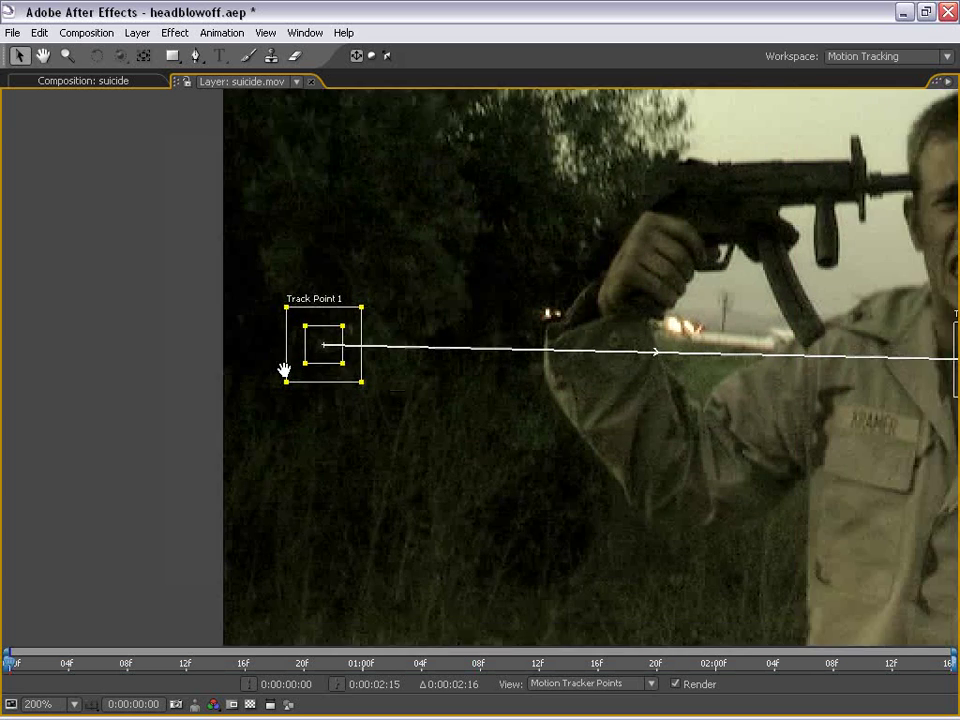
scroll(287, 371, "down", 1)
left_click_drag(686, 393, 411, 361)
- Go to 0:00:01:05 and move Track Point 2 onto the utility pole right of the actor
left_click_drag(52, 660, 685, 682)
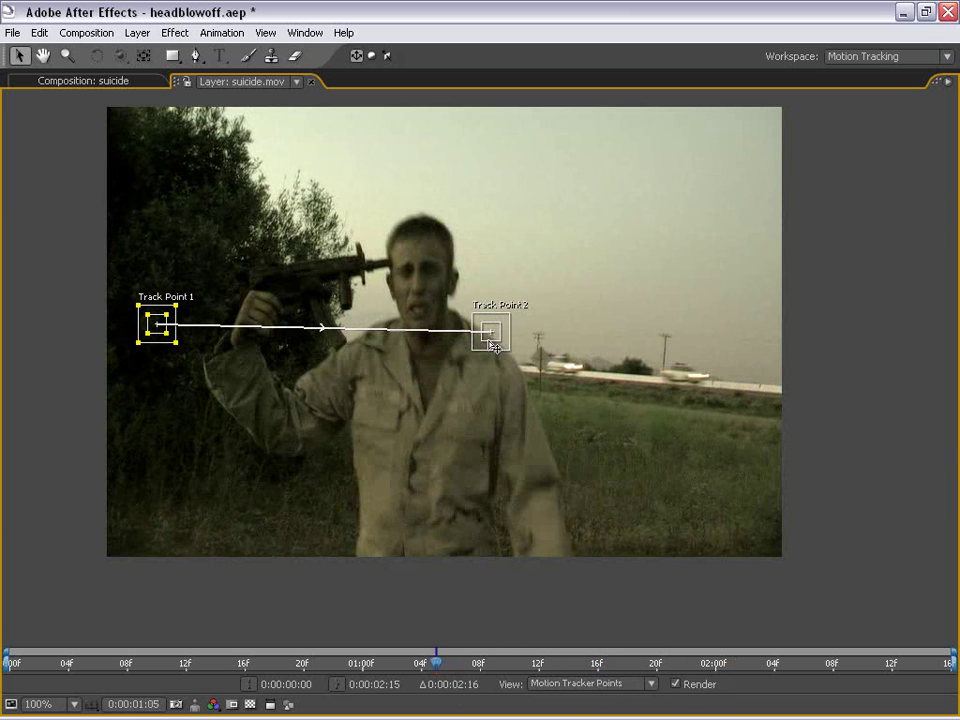
left_click_drag(490, 338, 619, 377)
scroll(665, 375, "up", 1)
scroll(463, 420, "down", 1)
left_click_drag(370, 396, 536, 377)
key("grave")
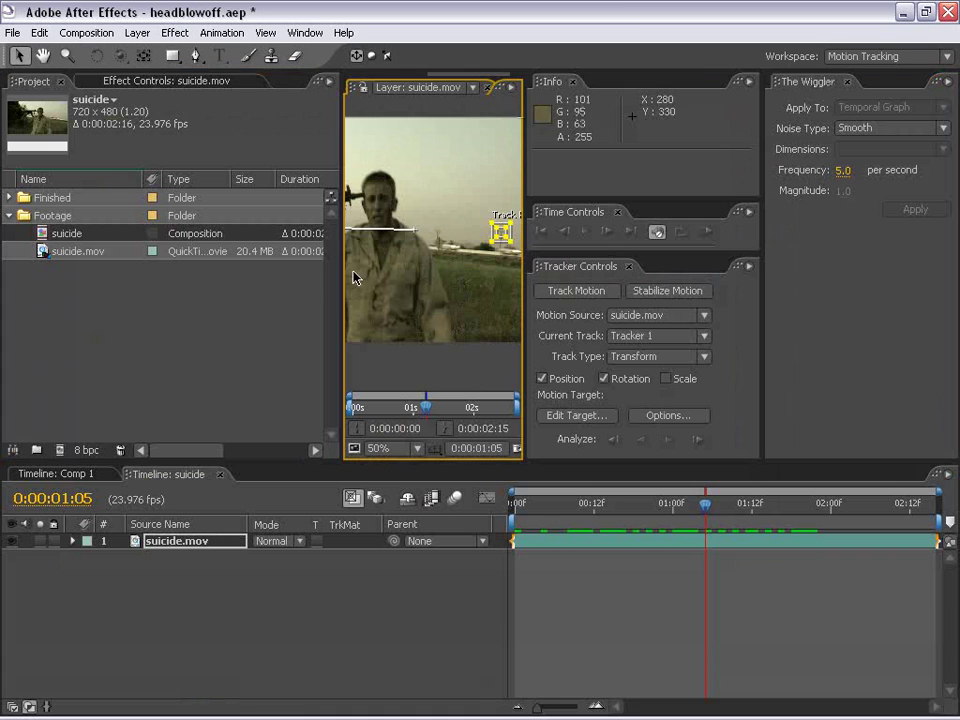
- At the first frame, center Track Point 2 on the utility pole's top and fine-tune Track Point 1 in the foliage
left_click_drag(107, 297, 85, 297)
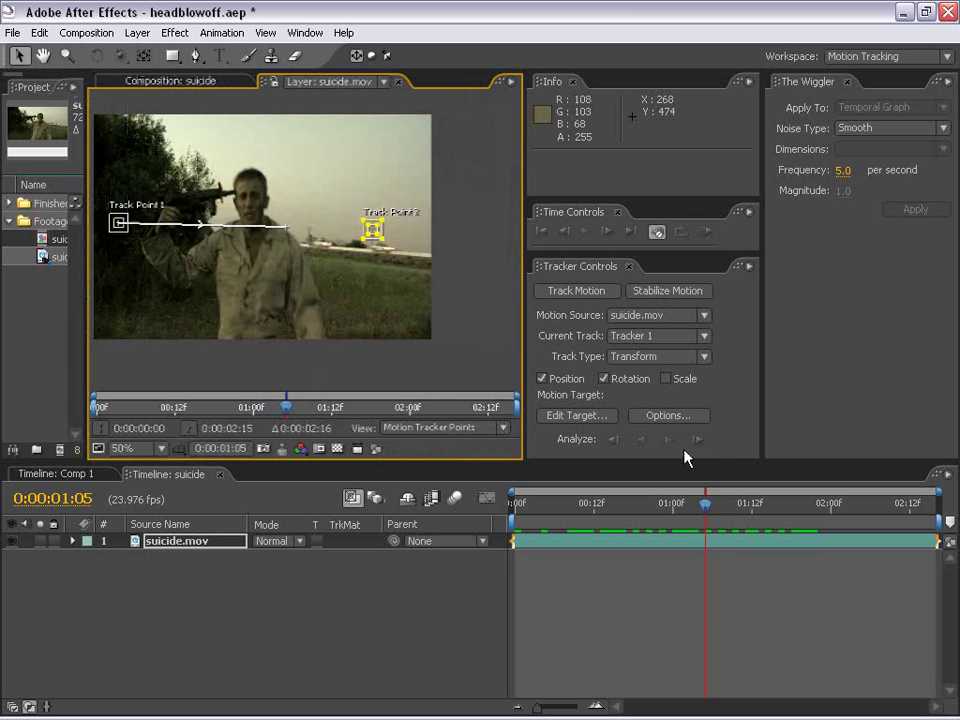
key("Home")
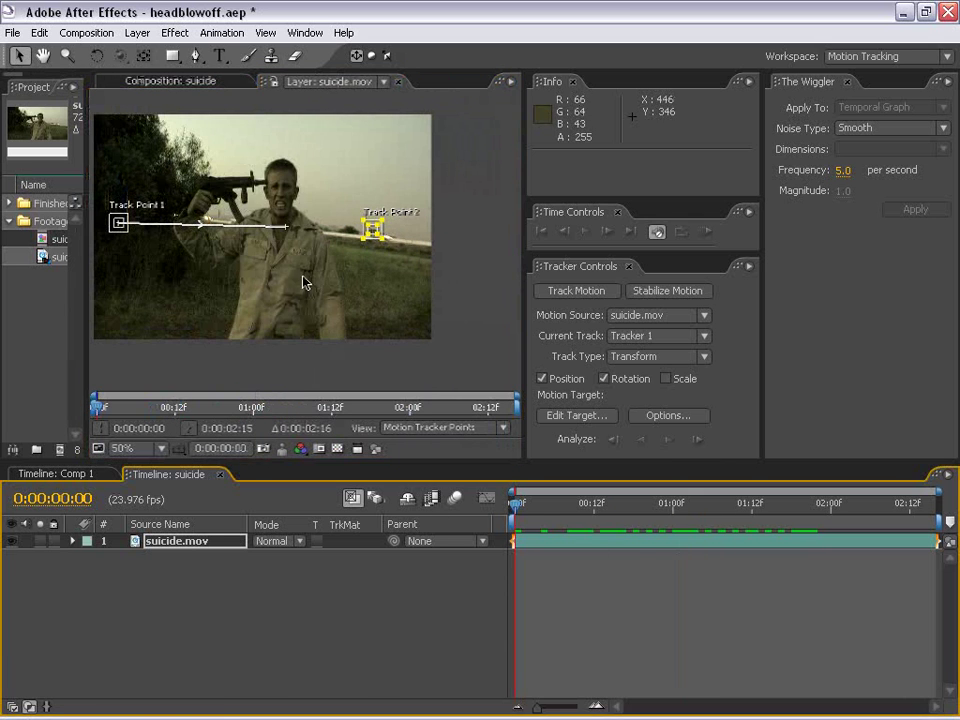
key("grave")
key("period")
left_click_drag(524, 403, 466, 295)
left_click_drag(54, 351, 396, 315)
key("period")
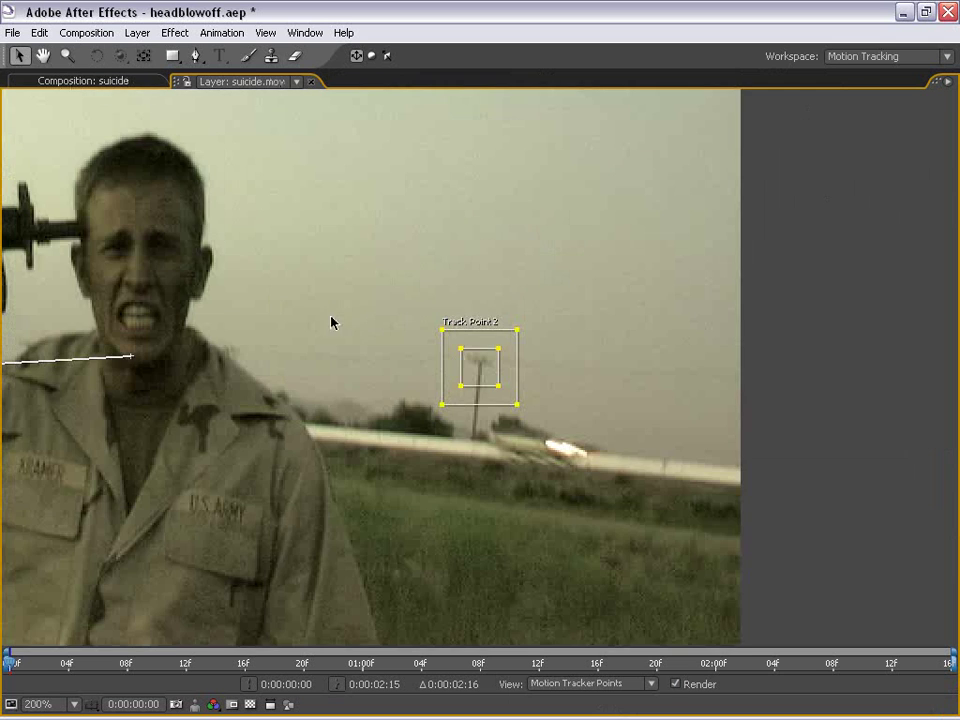
left_click_drag(130, 387, 194, 371)
left_click_drag(246, 289, 223, 283)
- Analyze the track forward through the whole clip and inspect the motion paths of both track points
key("grave")
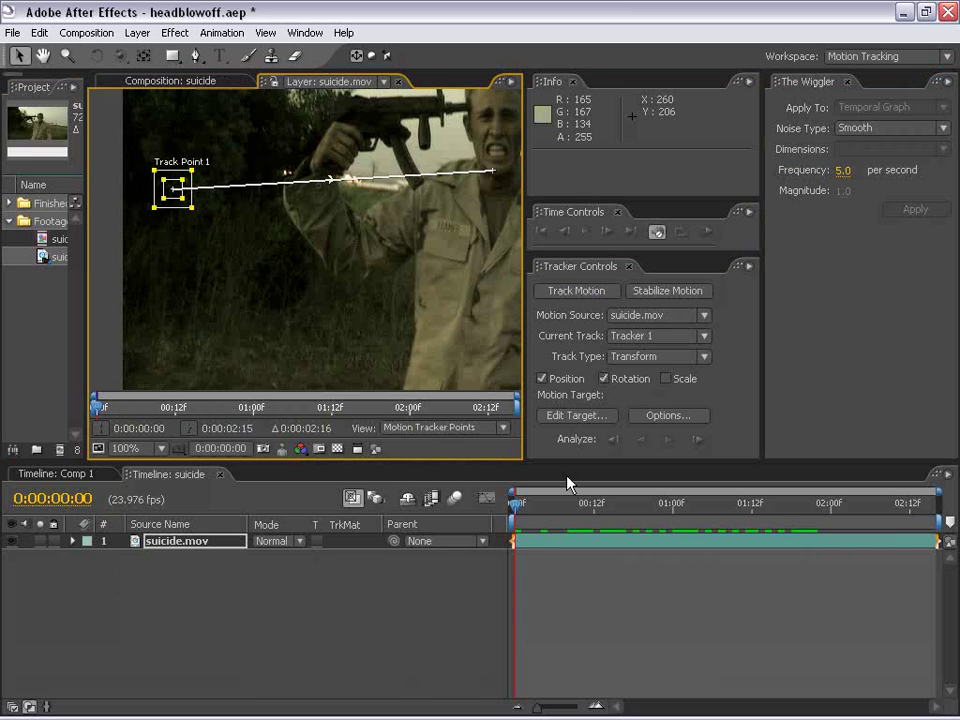
scroll(238, 266, "down", 2)
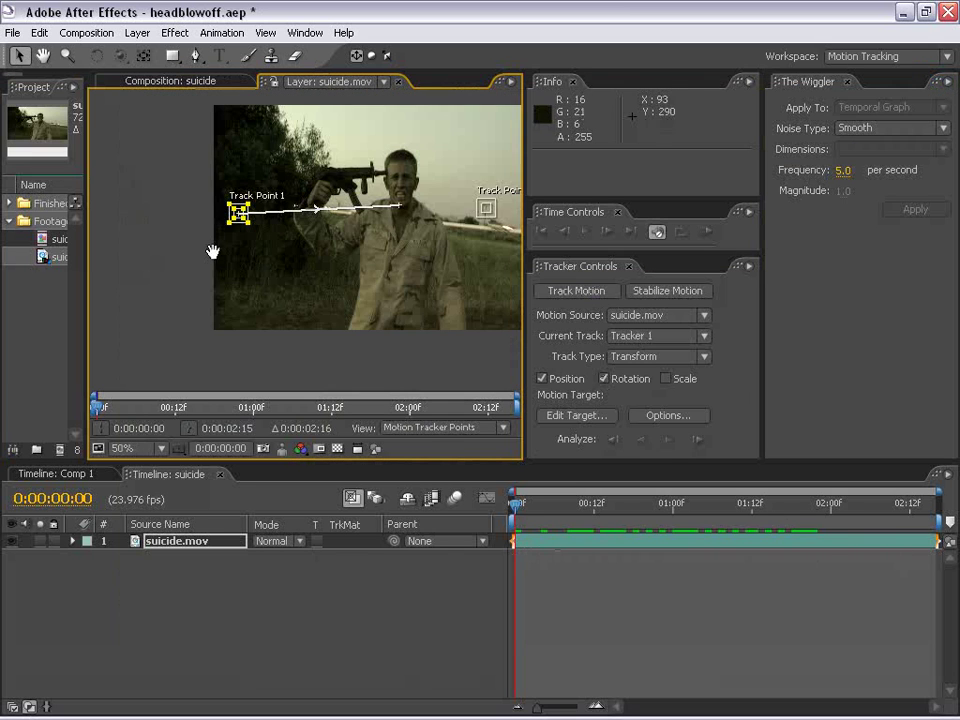
left_click(668, 440)
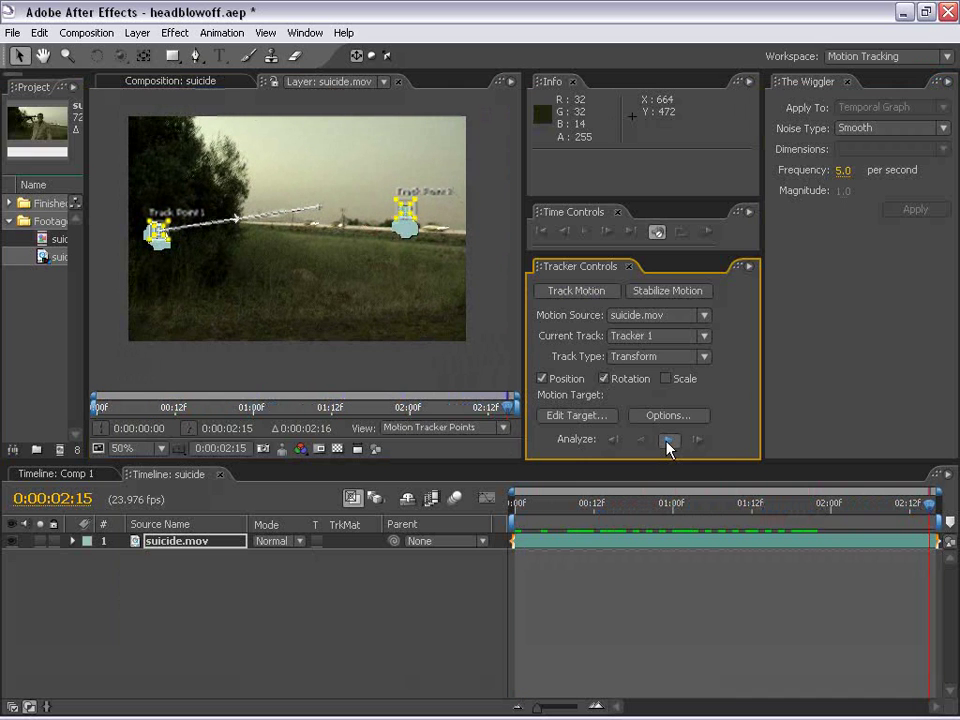
scroll(449, 221, "up", 1)
key("space")
left_click_drag(449, 221, 386, 269)
scroll(386, 269, "up", 1)
scroll(317, 302, "down", 2)
left_click_drag(184, 278, 301, 280)
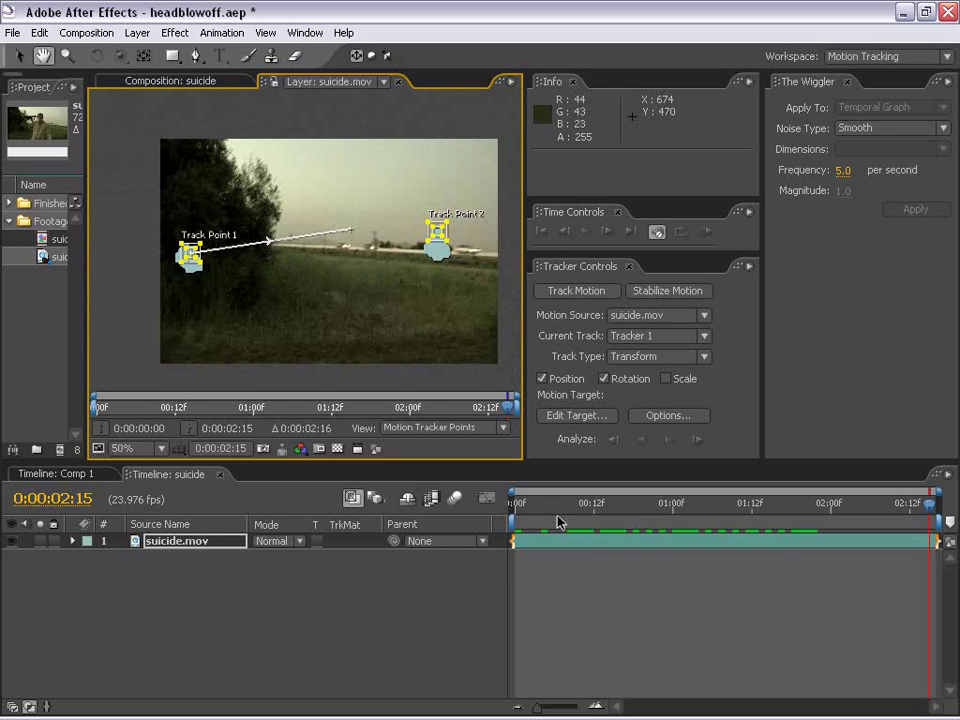
- Add a null object to the composition and set it as the tracker's motion target
left_click(137, 33)
mouse_move(148, 52)
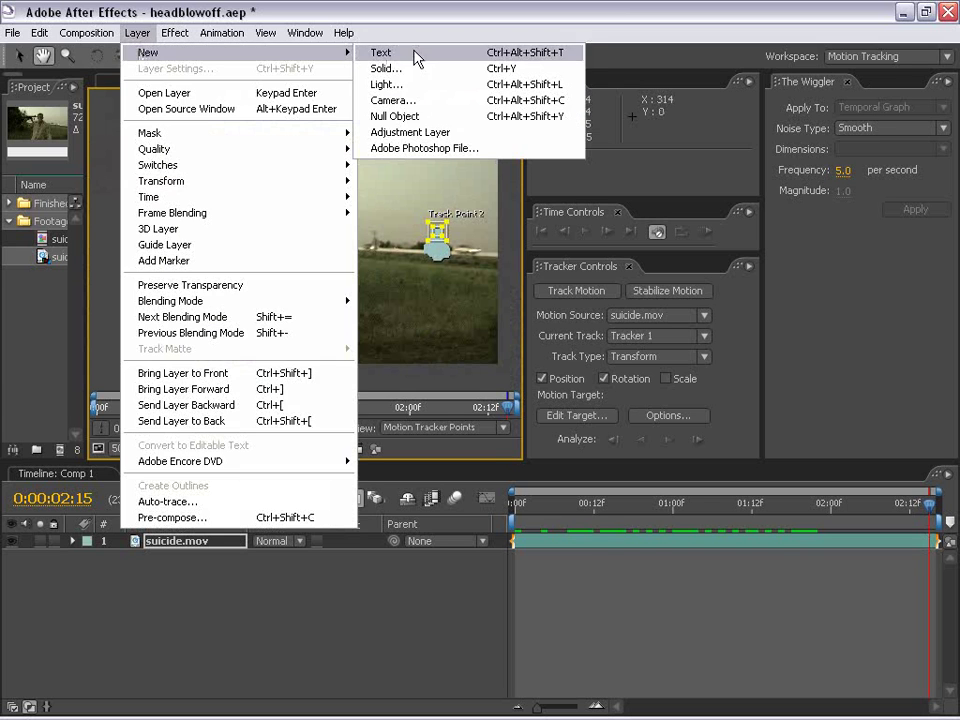
left_click(398, 116)
left_click(577, 416)
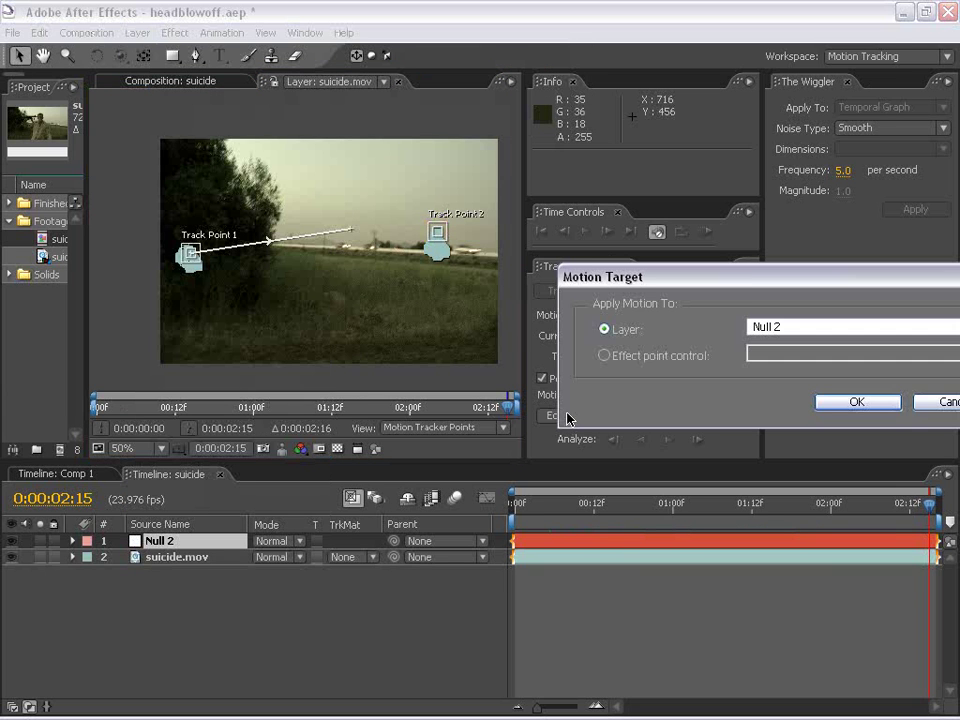
left_click_drag(746, 288, 424, 237)
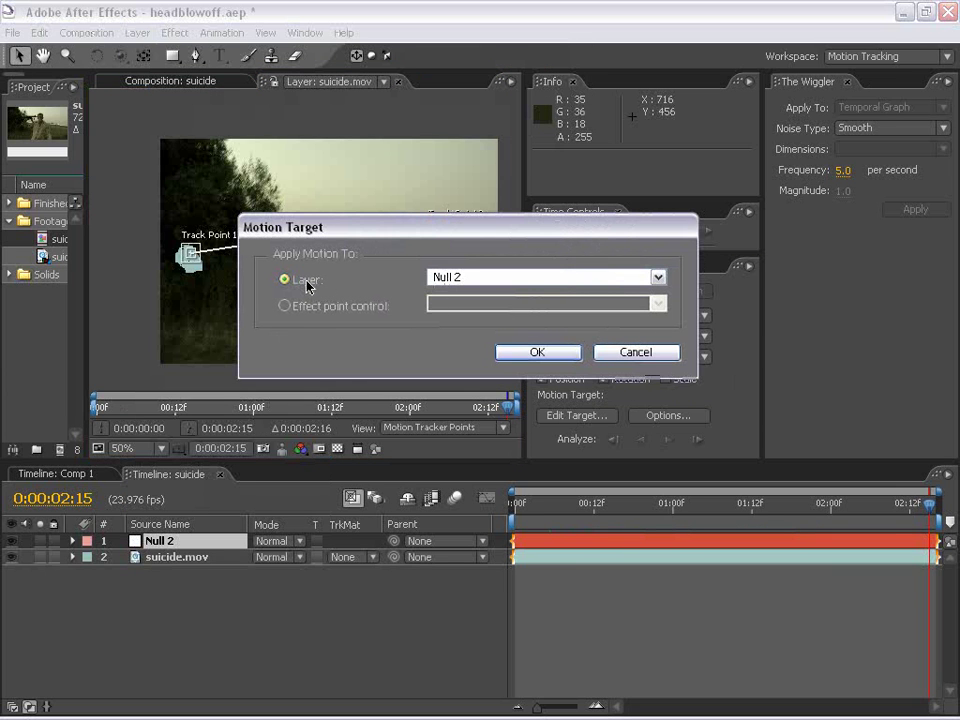
left_click(539, 356)
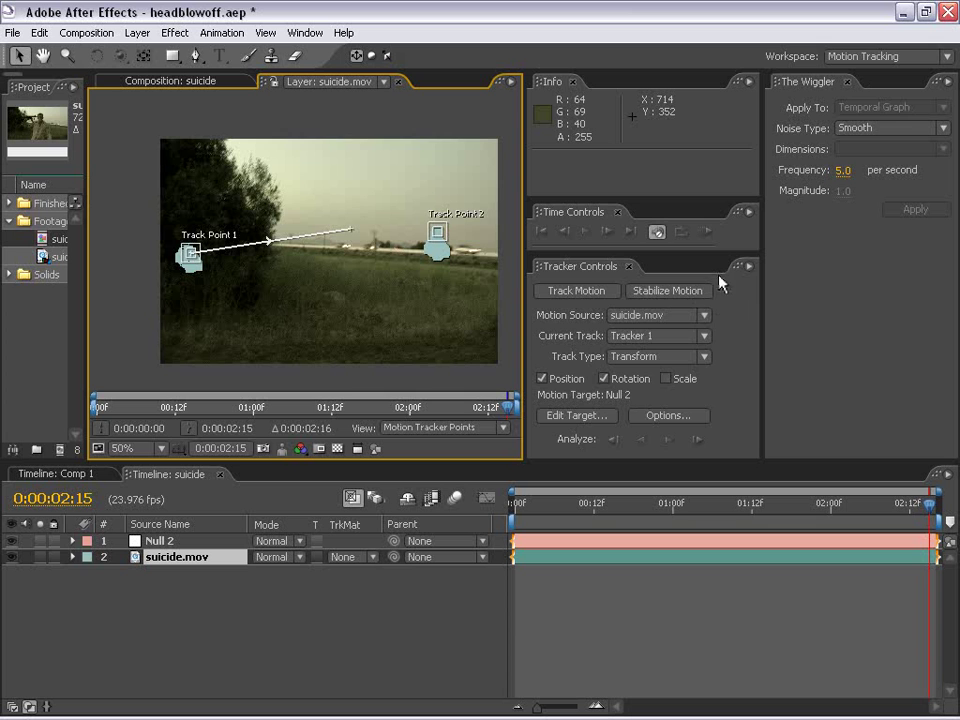
- Apply the tracking data to the null in both the X and Y dimensions
left_click_drag(701, 253, 691, 183)
left_click(666, 397)
left_click_drag(793, 298, 524, 264)
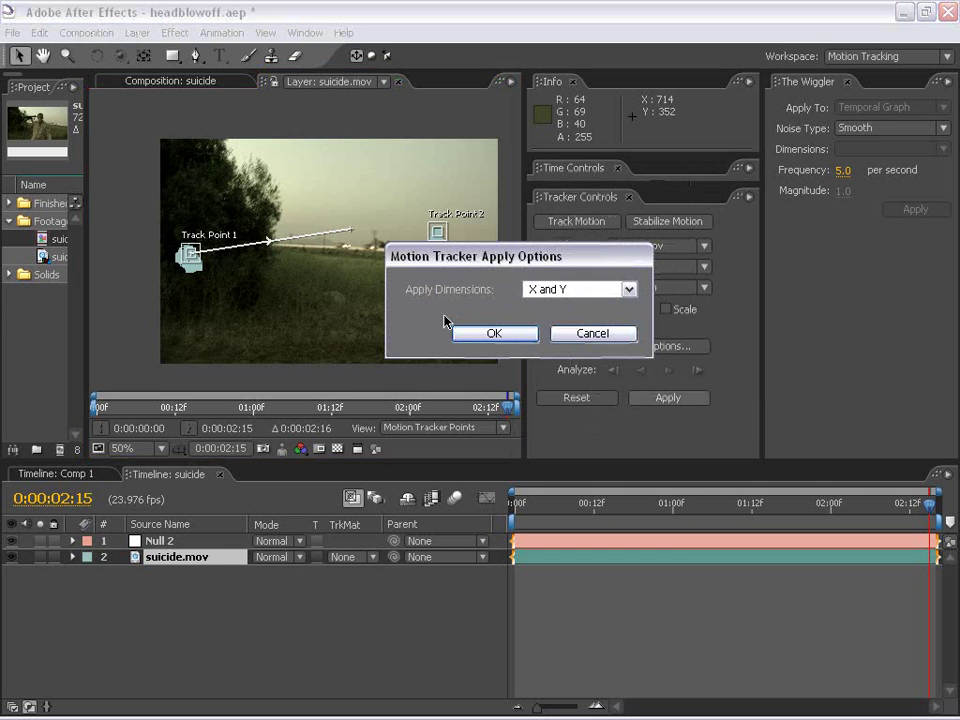
left_click(504, 340)
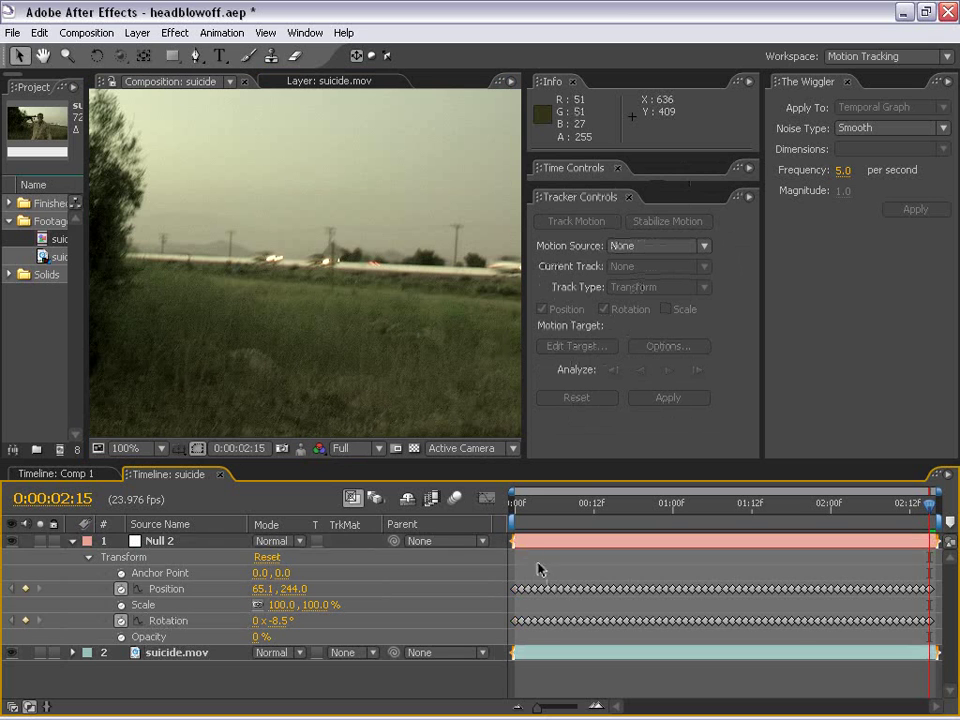
- Scrub through the composition and examine how Null 2 follows the camera movement
left_click_drag(541, 567, 718, 626)
left_click(708, 605)
left_click_drag(644, 507, 798, 518)
scroll(243, 287, "down", 1)
key("grave")
left_click_drag(504, 386, 413, 289)
scroll(407, 305, "down", 1)
key("grave")
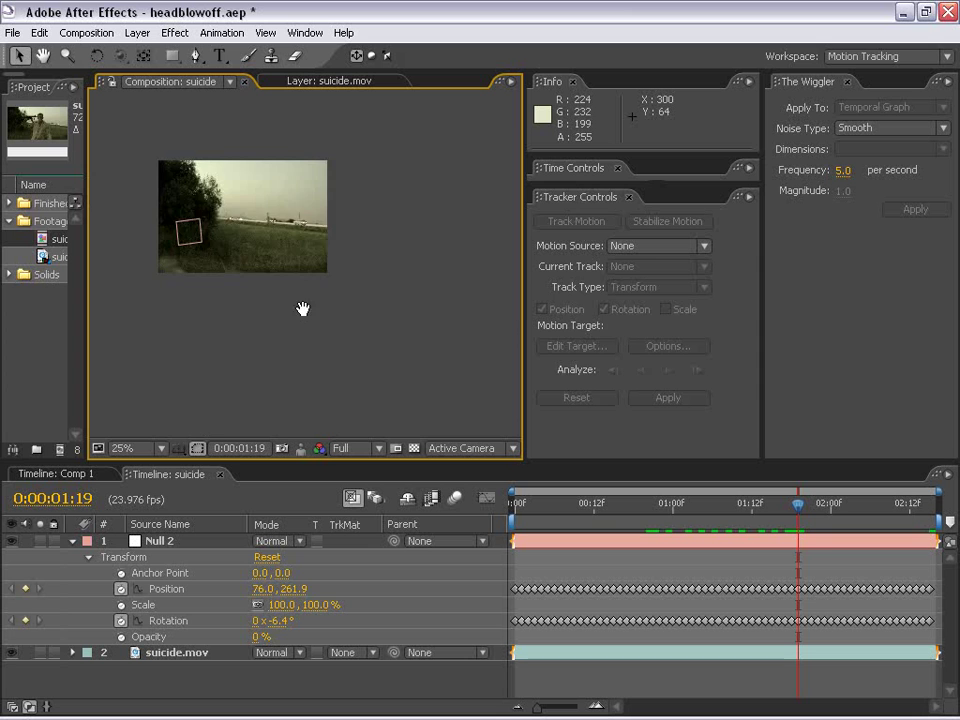
scroll(286, 295, "up", 1)
- Close Tracker Controls and switch to the Standard workspace with an enlarged composition view
left_click(630, 197)
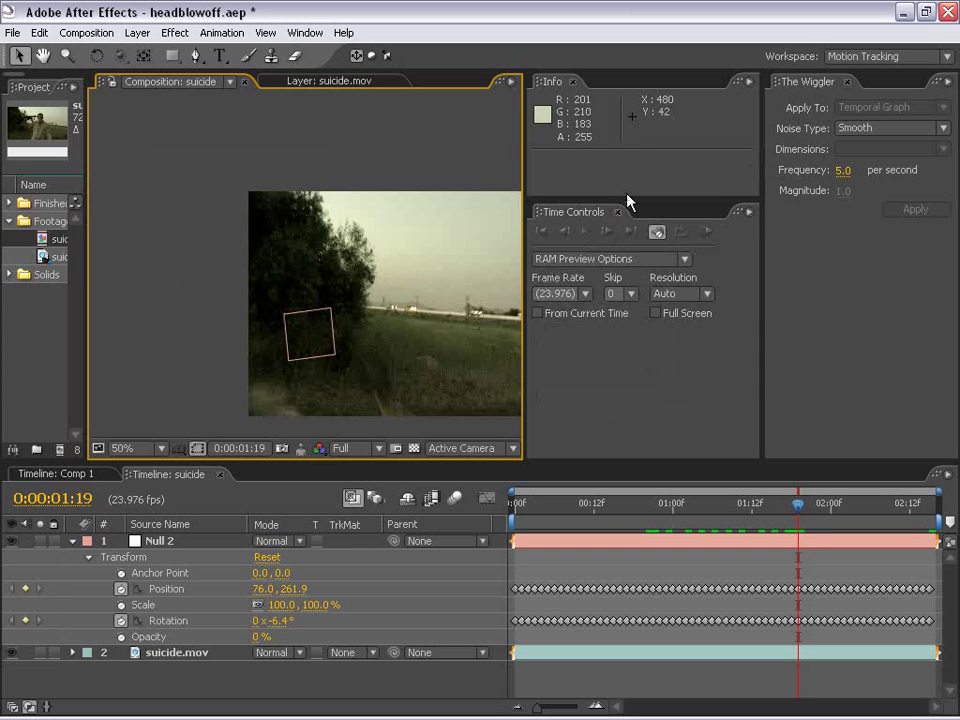
left_click(861, 58)
left_click(836, 170)
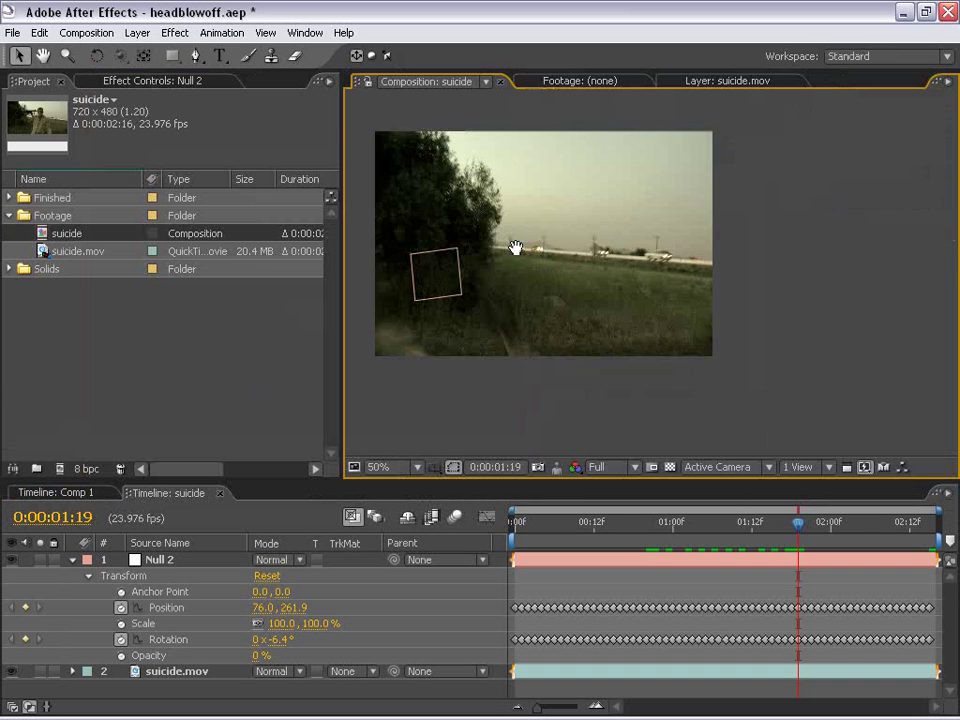
scroll(536, 266, "up", 2)
left_click_drag(341, 235, 142, 235)
- Scrub through the clip for a clean background frame without the actor and stop at 0:00:01:22
scroll(512, 281, "down", 2)
left_click(685, 538)
left_click_drag(686, 539, 659, 536)
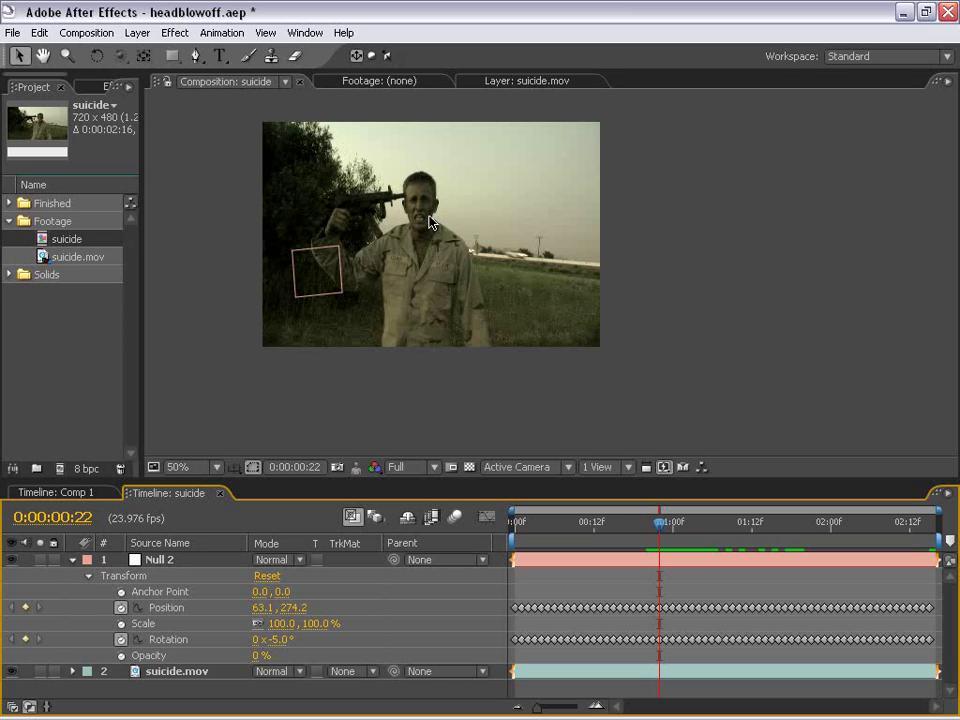
scroll(437, 227, "up", 2)
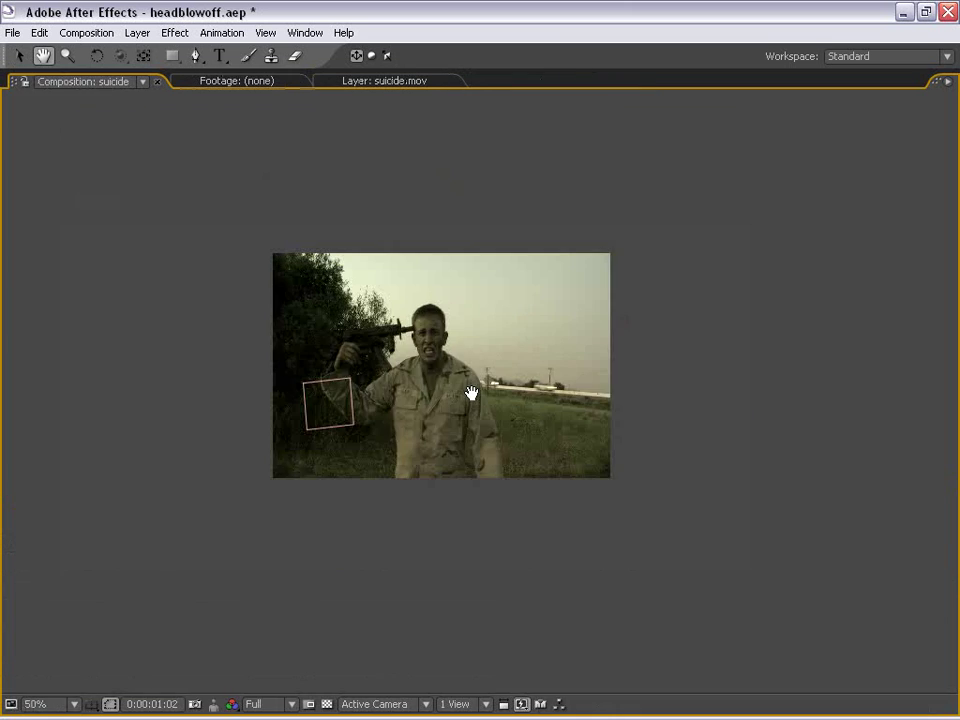
key("grave")
left_click_drag(570, 337, 478, 352)
left_click_drag(686, 525, 814, 530)
scroll(521, 345, "up", 2)
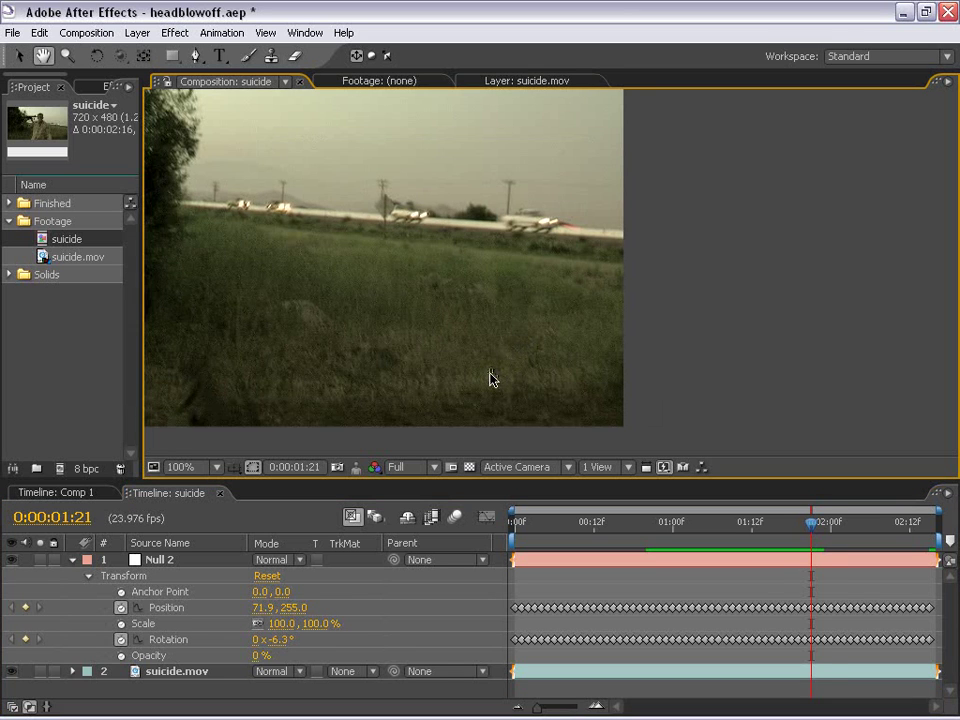
key("Page_Down")
scroll(423, 247, "down", 2)
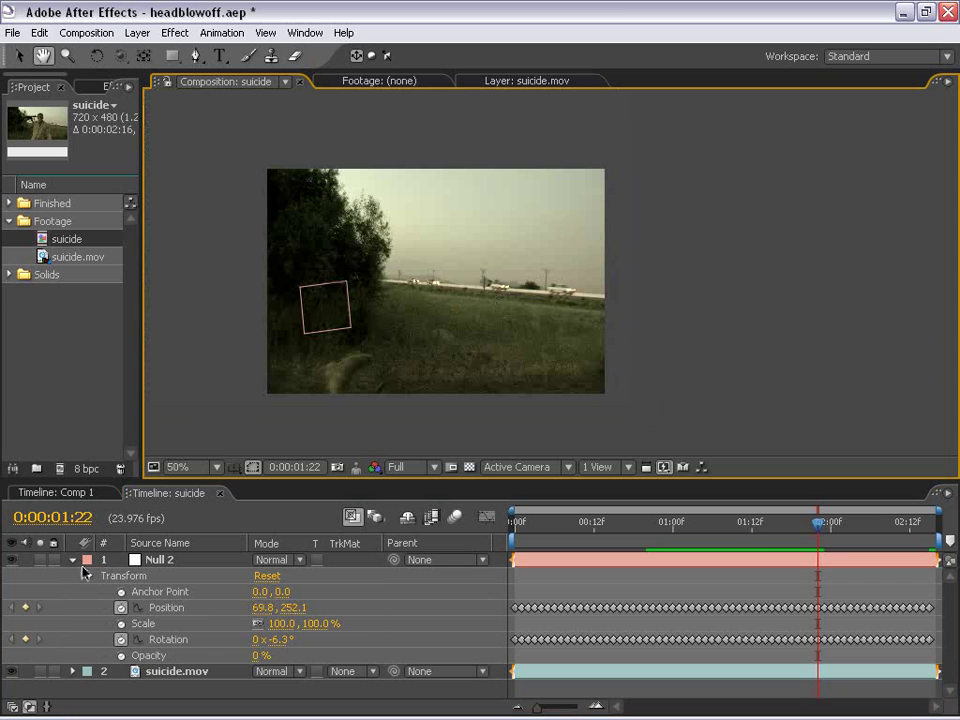
- Duplicate the suicide.mov layer and freeze the duplicate on the frame at 0:00:01:22
left_click(72, 560)
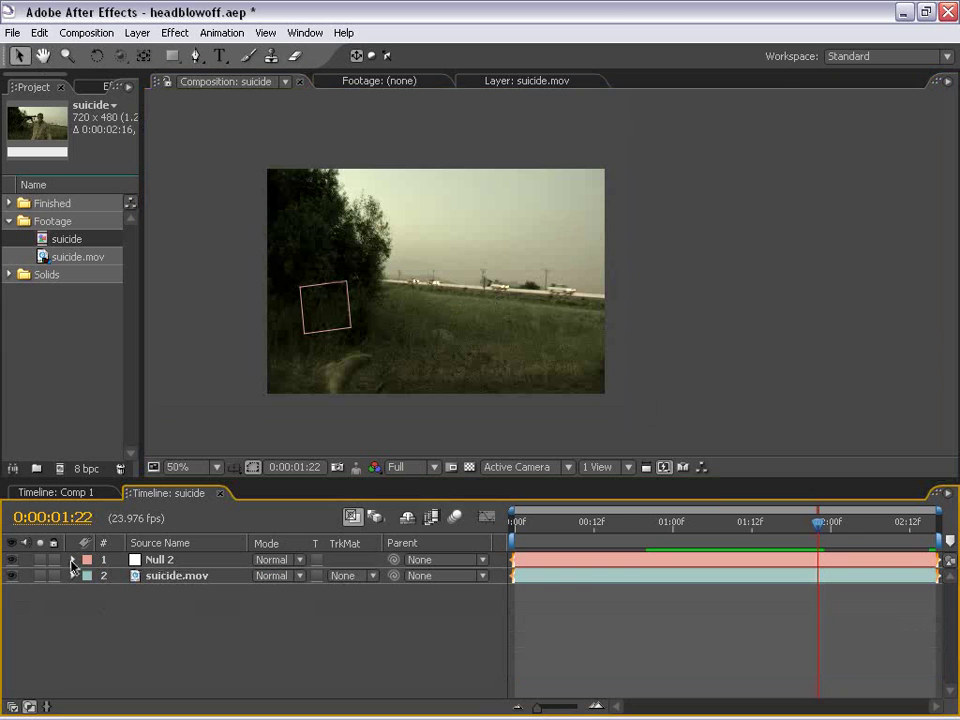
left_click(588, 577)
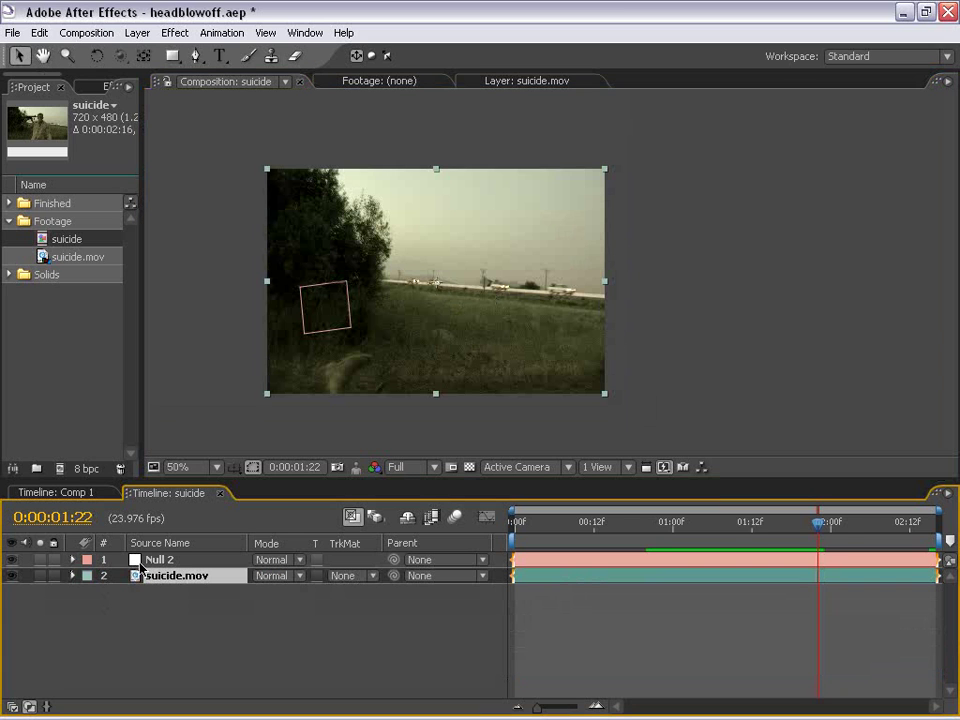
key("ctrl+d")
right_click(761, 580)
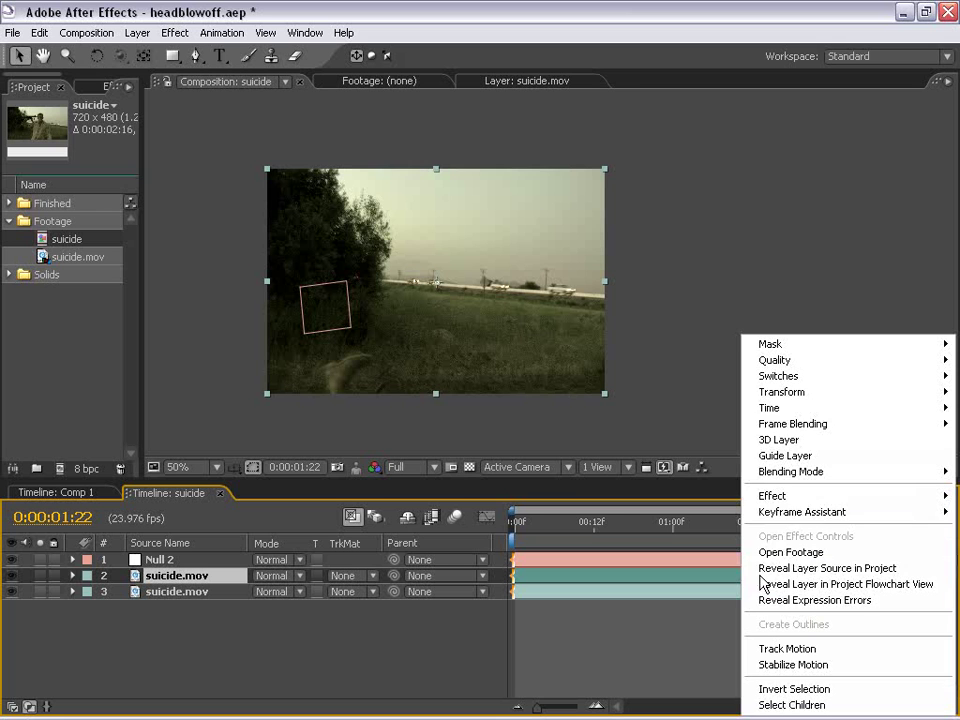
mouse_move(783, 413)
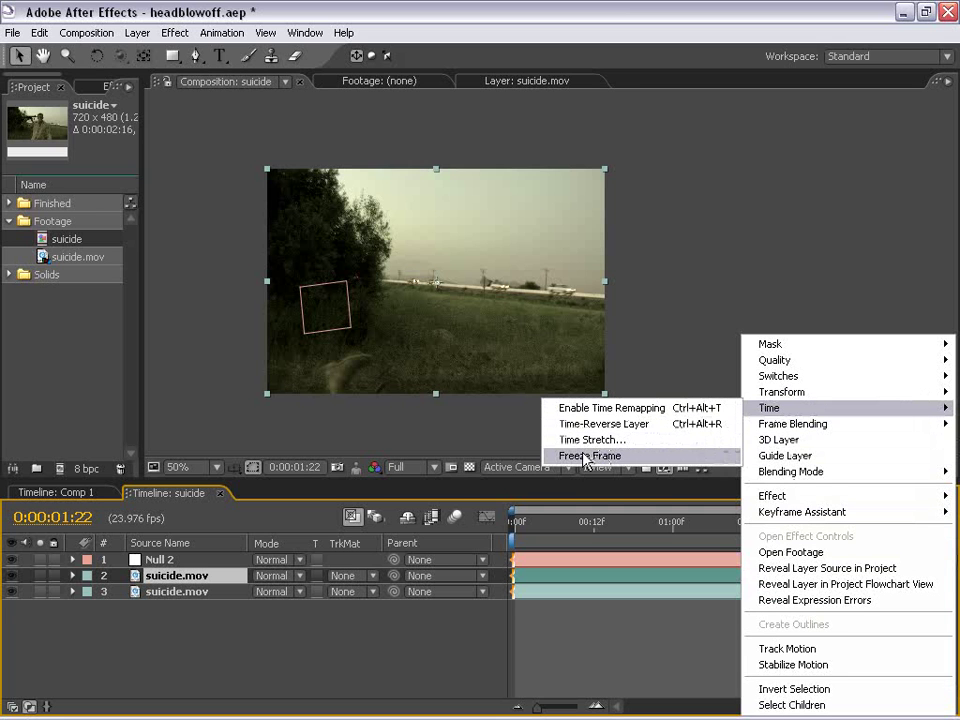
left_click(615, 456)
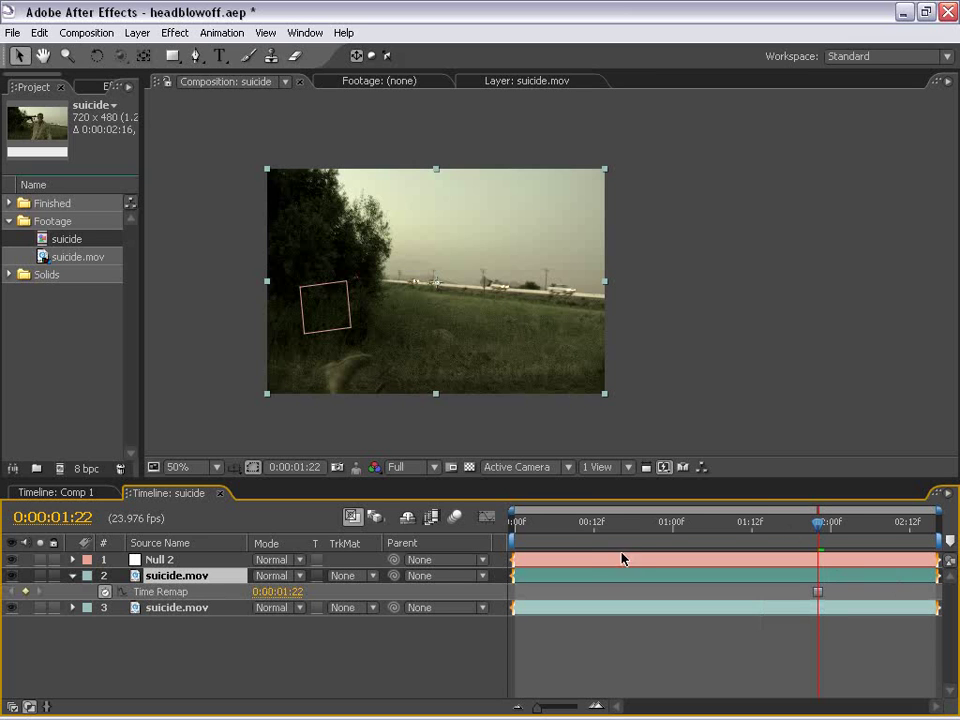
- Set the frozen duplicate's opacity to 50%
key("t")
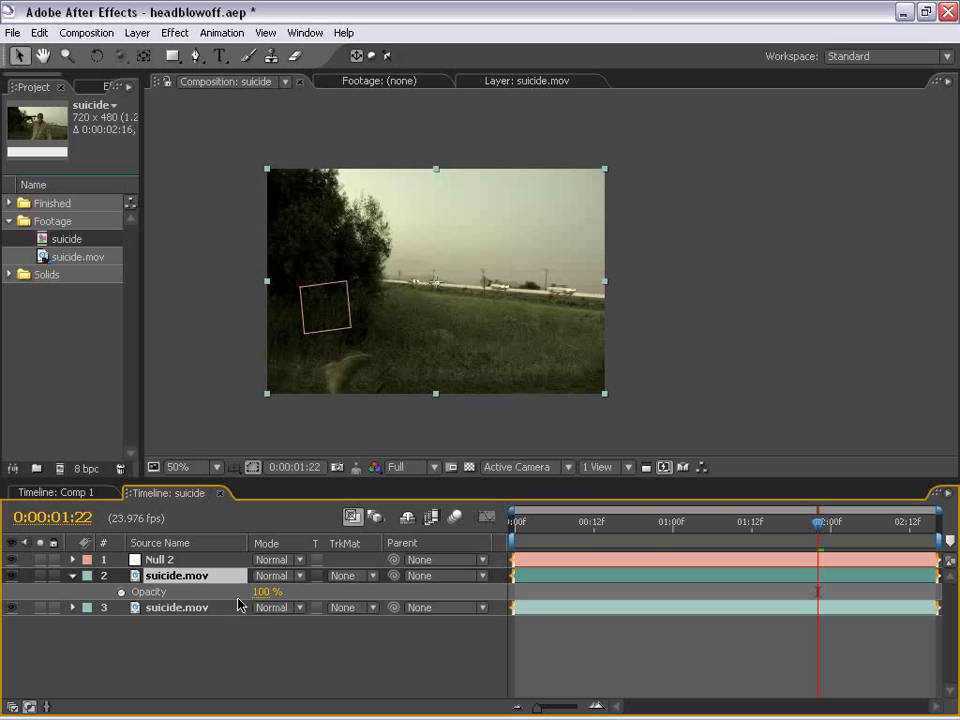
left_click_drag(267, 592, 205, 592)
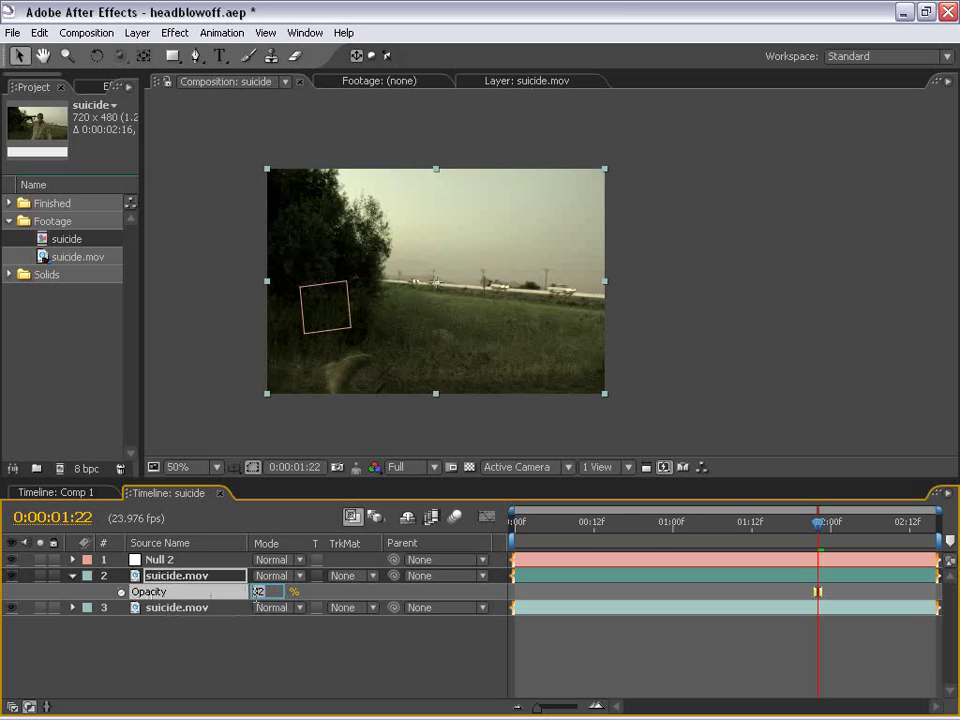
key("Return")
- Trim the frozen duplicate so that it starts at 0:00:01:06
left_click_drag(805, 525, 712, 523)
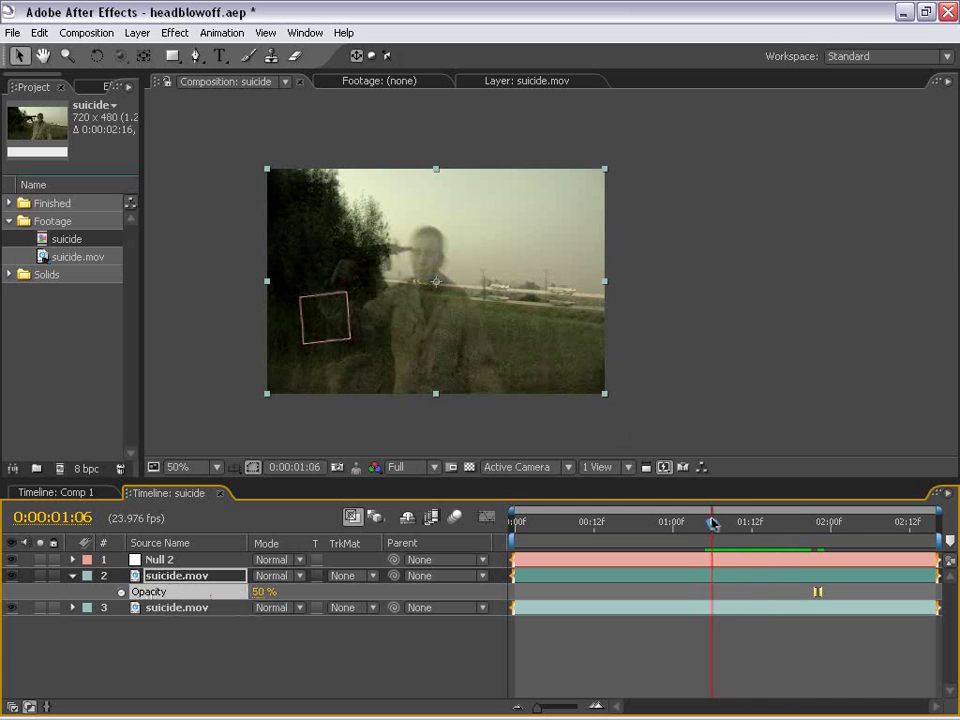
left_click_drag(818, 592, 728, 599)
key("alt+bracketleft")
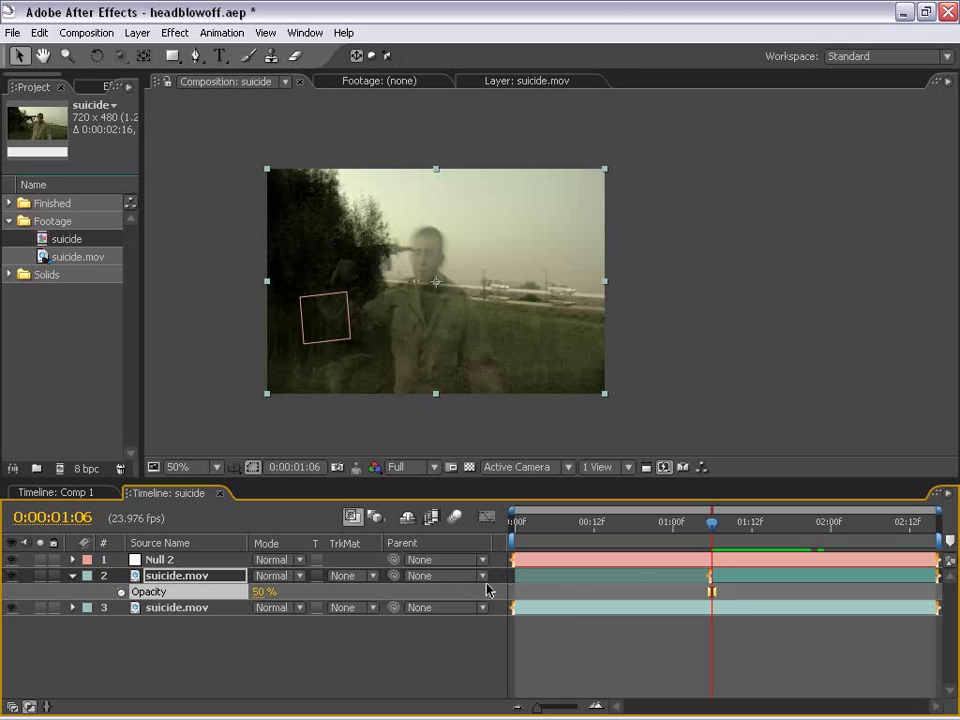
mouse_move(709, 580)
left_mouse_down()
mouse_move(521, 598)
mouse_move(709, 596)
left_mouse_up()
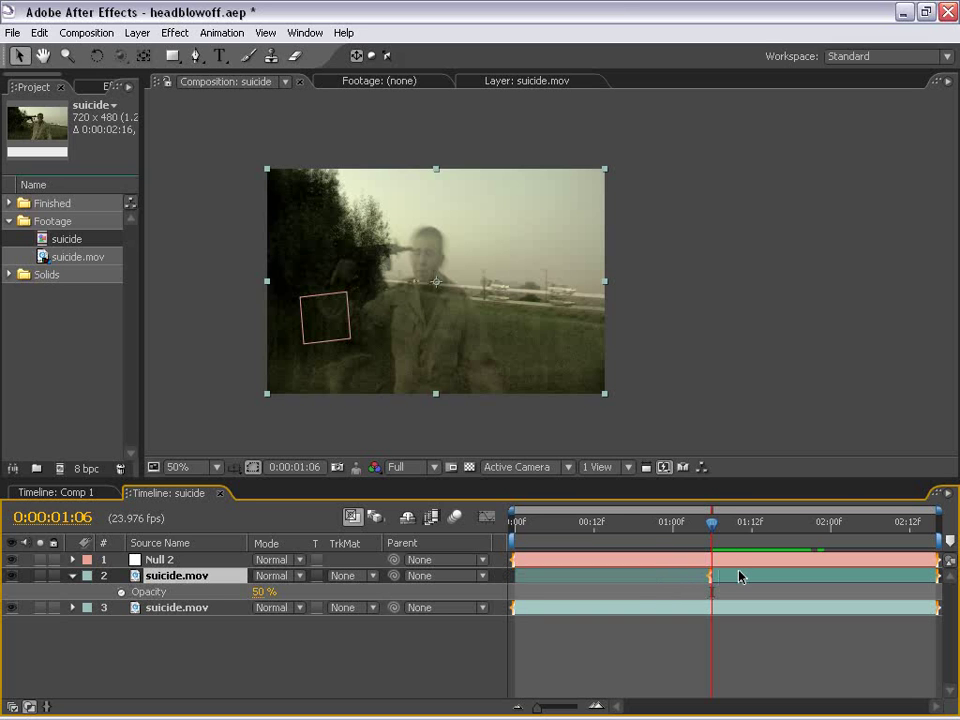
- Return to 0:00:01:22 and examine the frozen duplicate's Time Remap keyframe up close
left_click_drag(776, 529, 823, 531)
key("u")
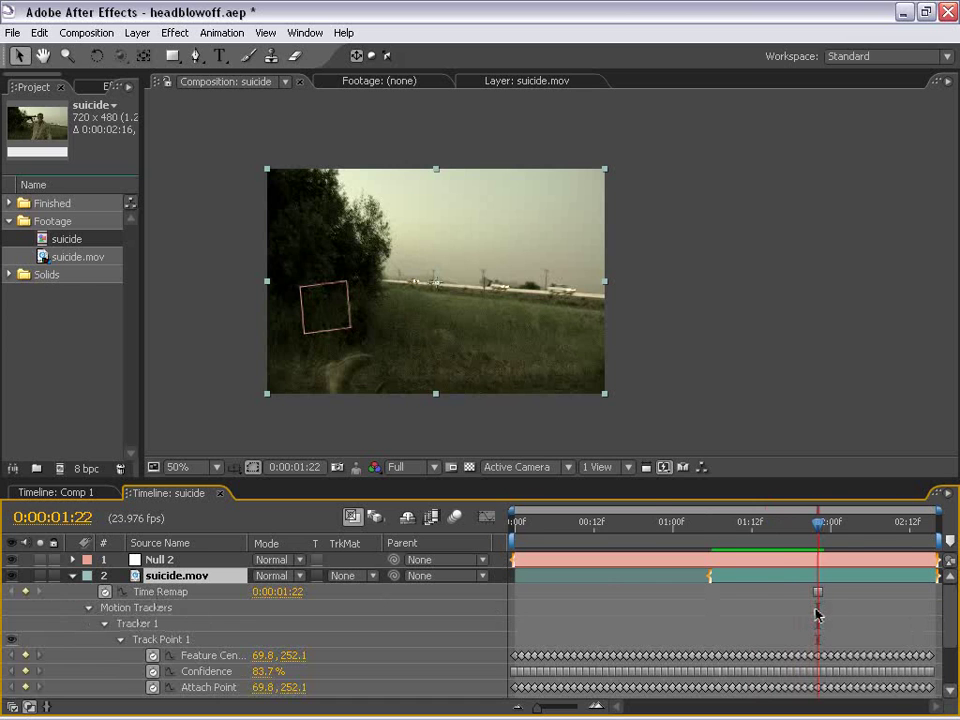
key("equal")
key("equal")
key("equal")
key("minus")
key("minus")
key("minus")
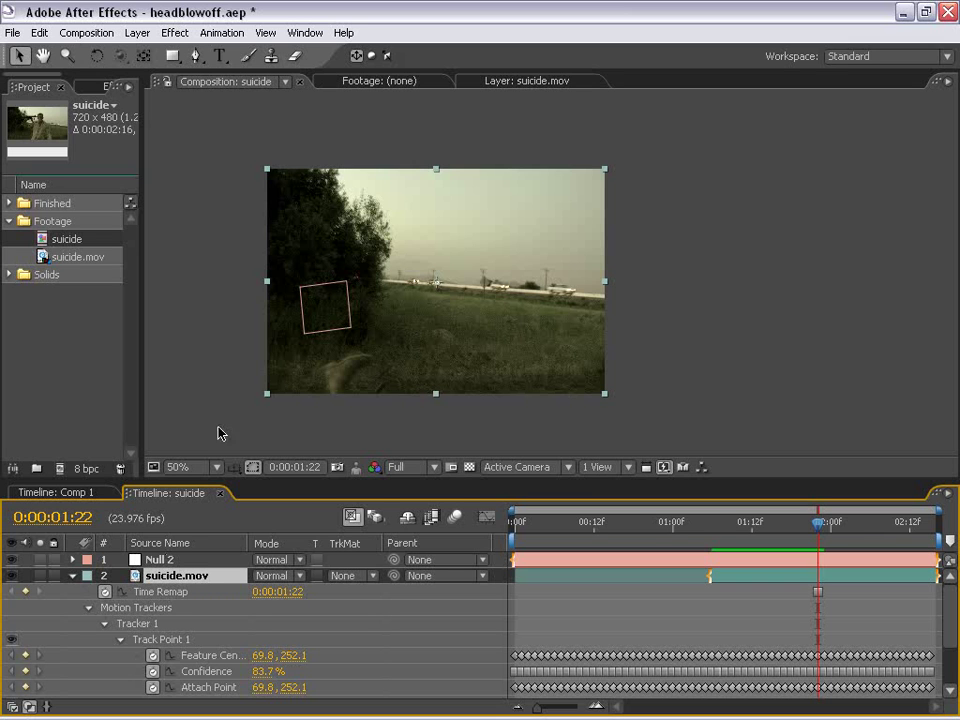
- Collapse the frozen duplicate's properties and parent the layer to Null 2
left_click(72, 576)
left_click(158, 563)
left_click(206, 621)
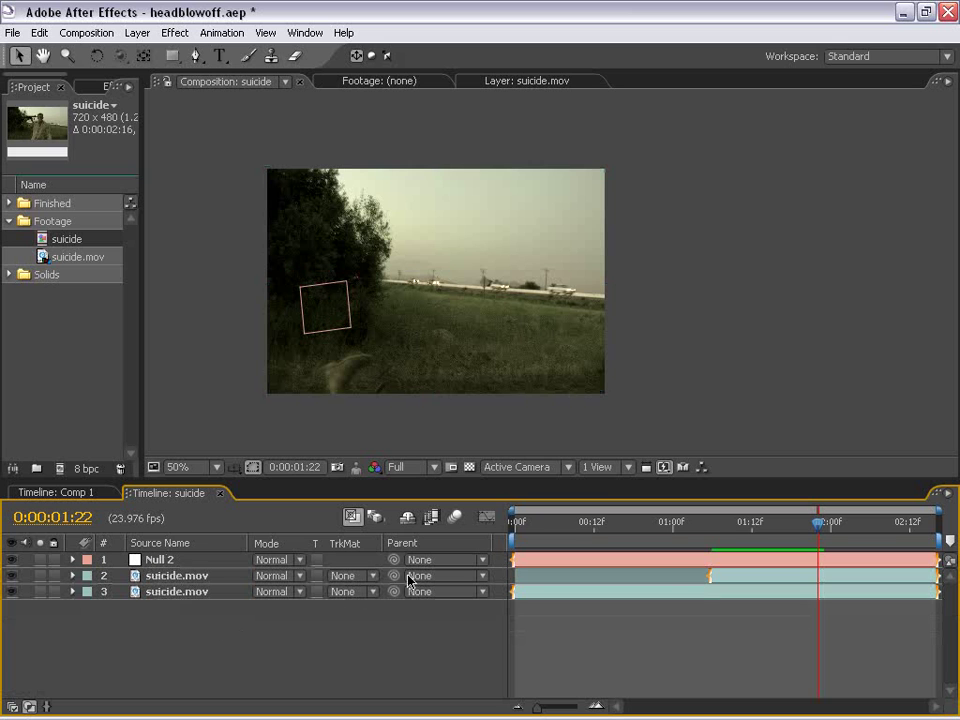
left_click_drag(394, 577, 165, 566)
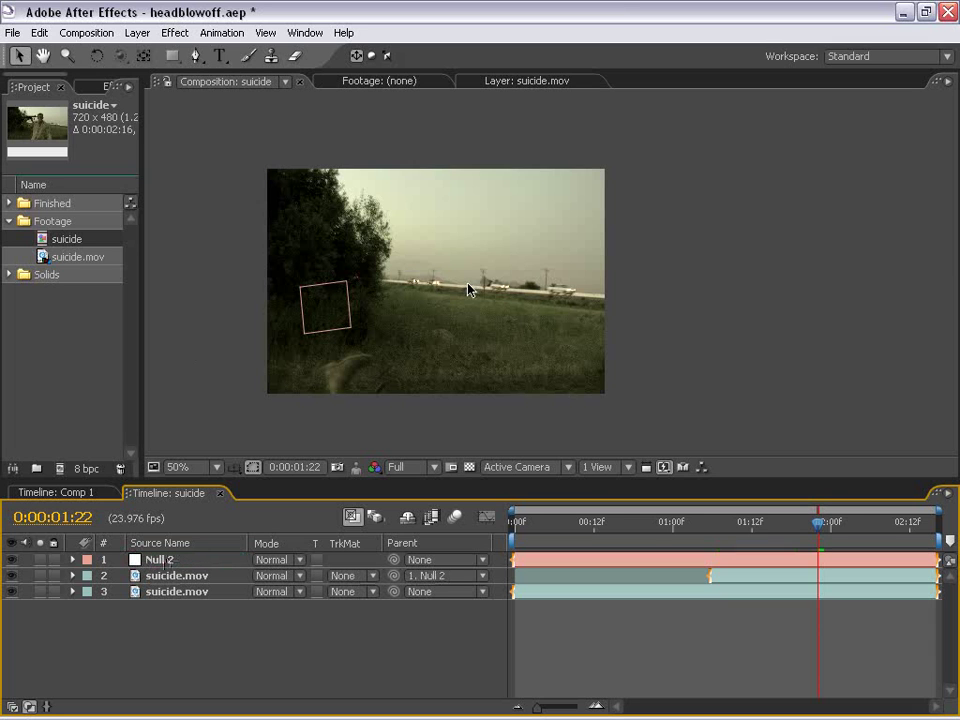
- Preview the frozen layer's tracked motion with the original footage temporarily hidden
left_click(12, 592)
left_click_drag(818, 523, 758, 530)
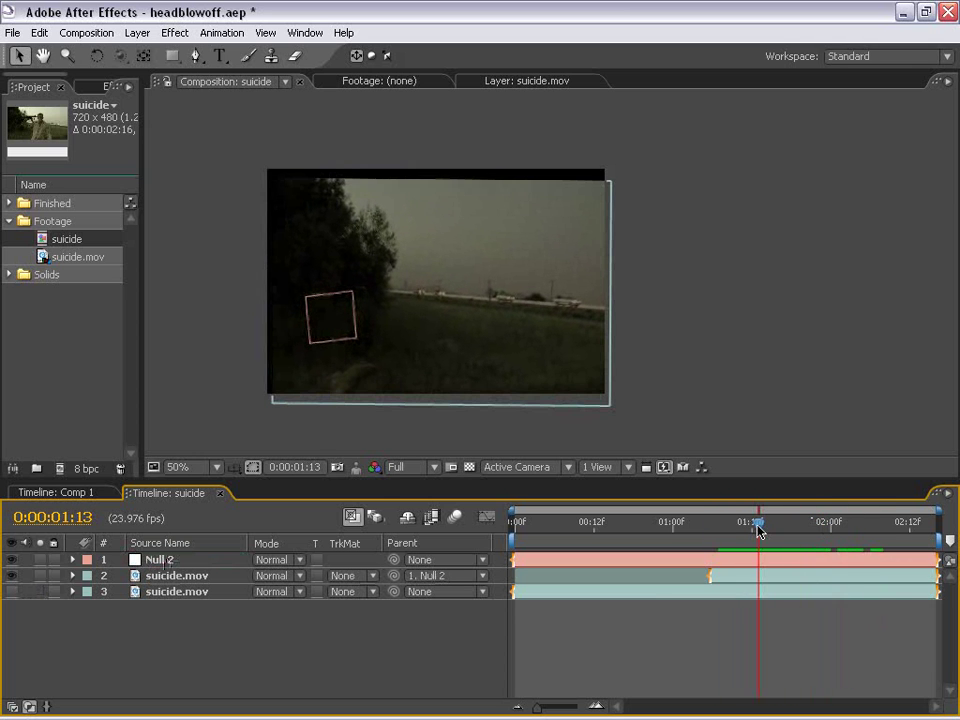
left_click(12, 592)
- Go back to 0:00:01:06 and set the frozen layer's opacity to 100%
left_click_drag(759, 528, 716, 536)
left_click(168, 576)
key("t")
left_click_drag(263, 593, 560, 625)
- Add a white solid layer to the composition and trim its start to 0:00:01:06
left_click(137, 32)
mouse_move(250, 54)
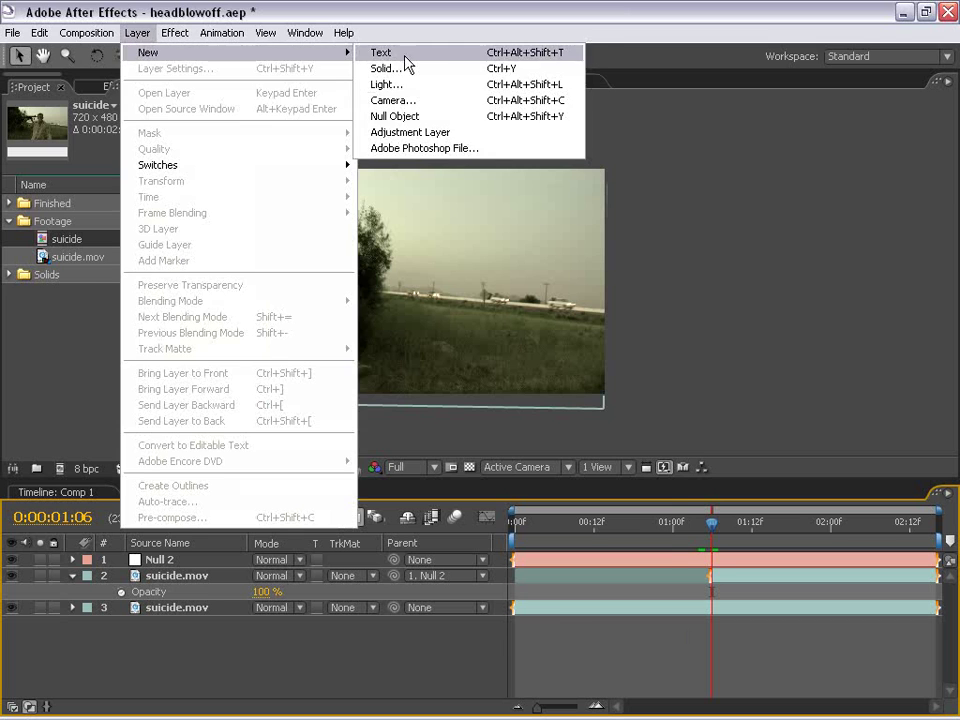
left_click(405, 70)
left_click(516, 538)
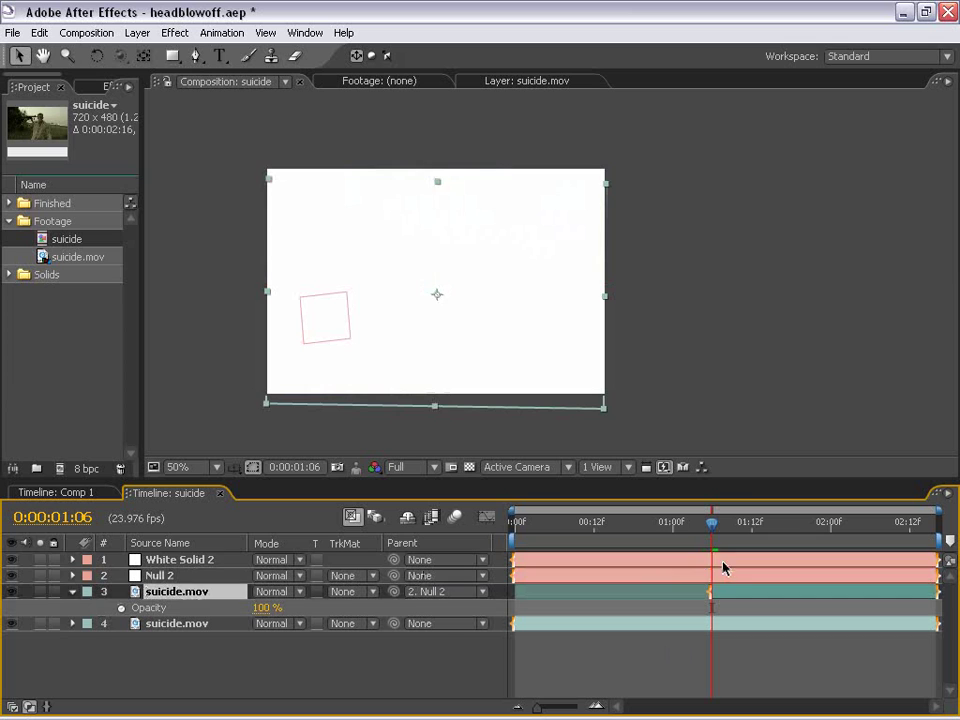
key("alt+bracketleft")
mouse_move(714, 525)
left_mouse_down()
mouse_move(742, 525)
mouse_move(715, 525)
left_mouse_up()
- Set the white solid's opacity to 50% and collapse its properties
key("t")
left_click(262, 576)
type("50")
key("Return")
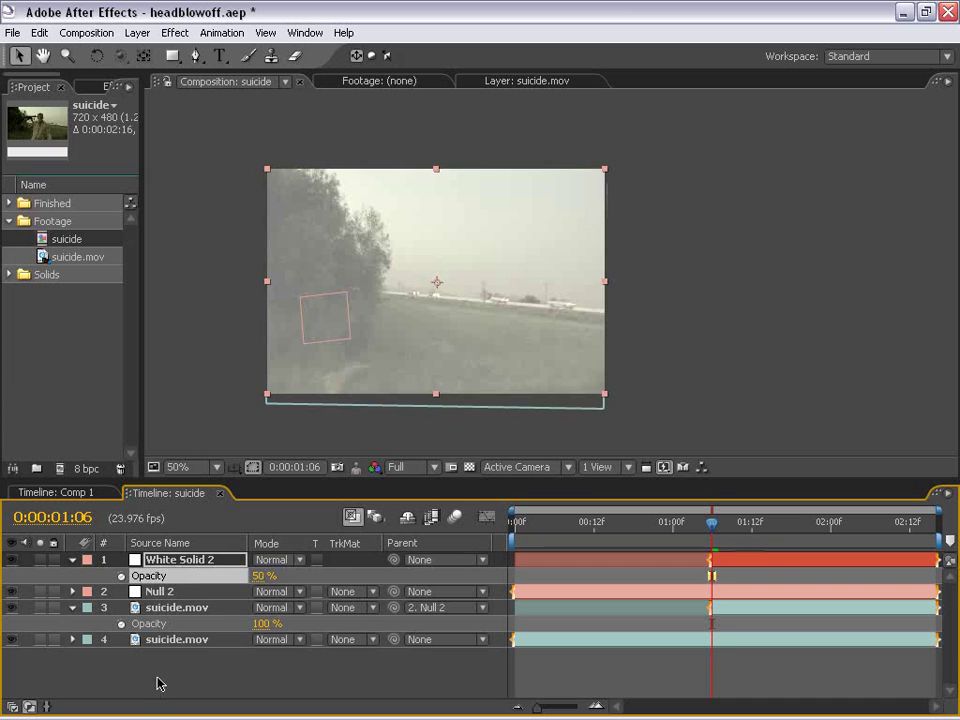
left_click(72, 560)
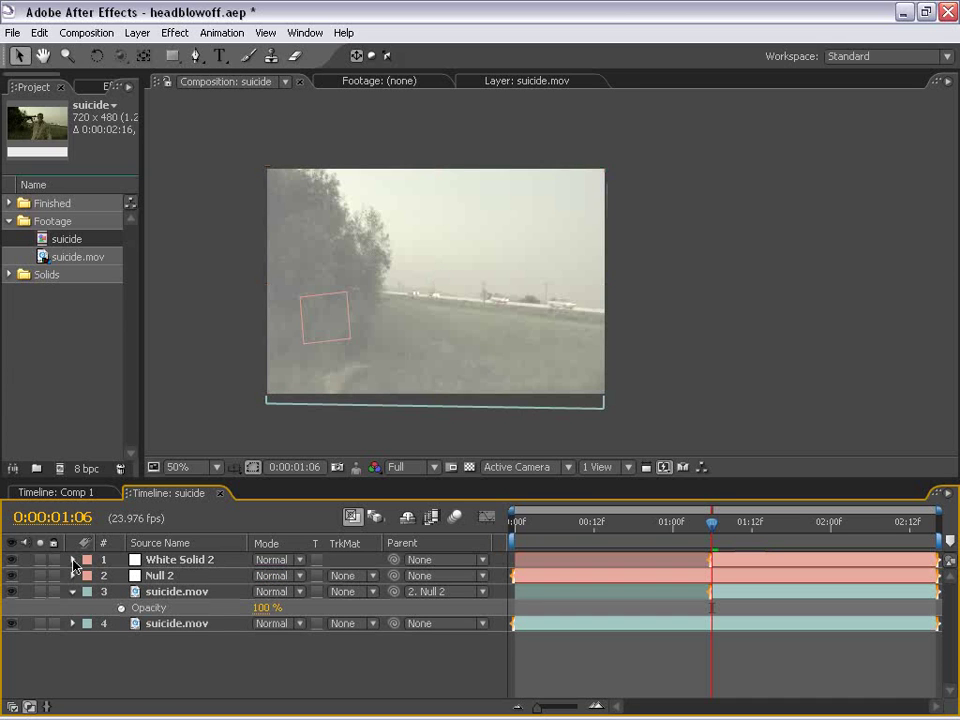
- Hide the frozen background layer and frame the actor's head at 100% magnification
left_click(12, 593)
left_click(12, 592)
left_click(12, 594)
scroll(450, 302, "up", 1)
key("space")
left_click_drag(435, 292, 523, 303)
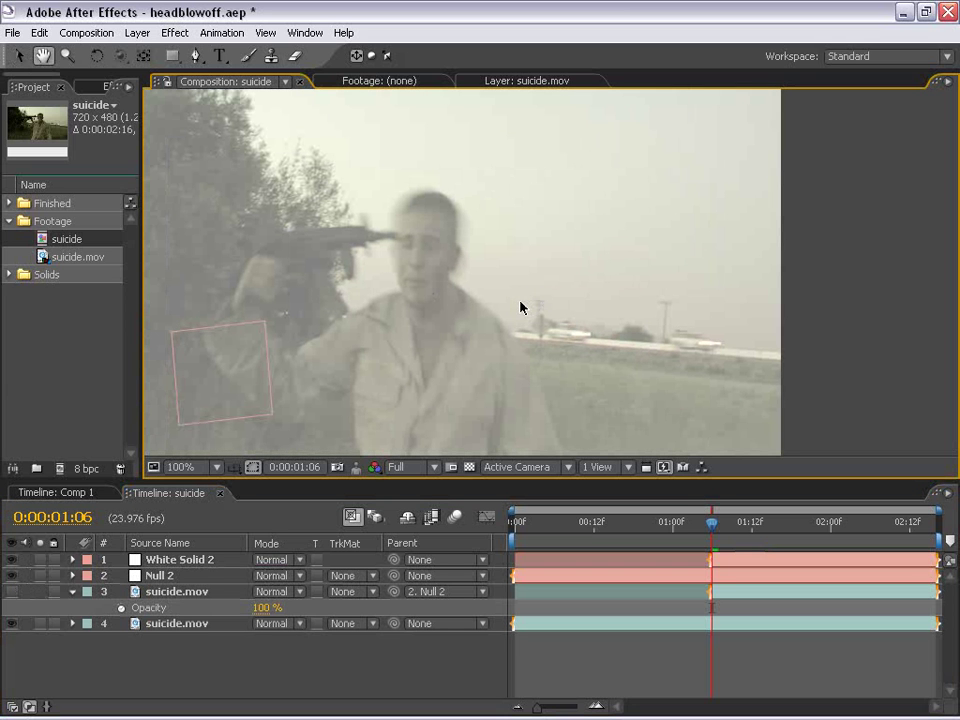
left_click_drag(416, 283, 408, 258)
- Draw a closed Pen tool mask loosely around the actor's head on the white solid
left_click(198, 57)
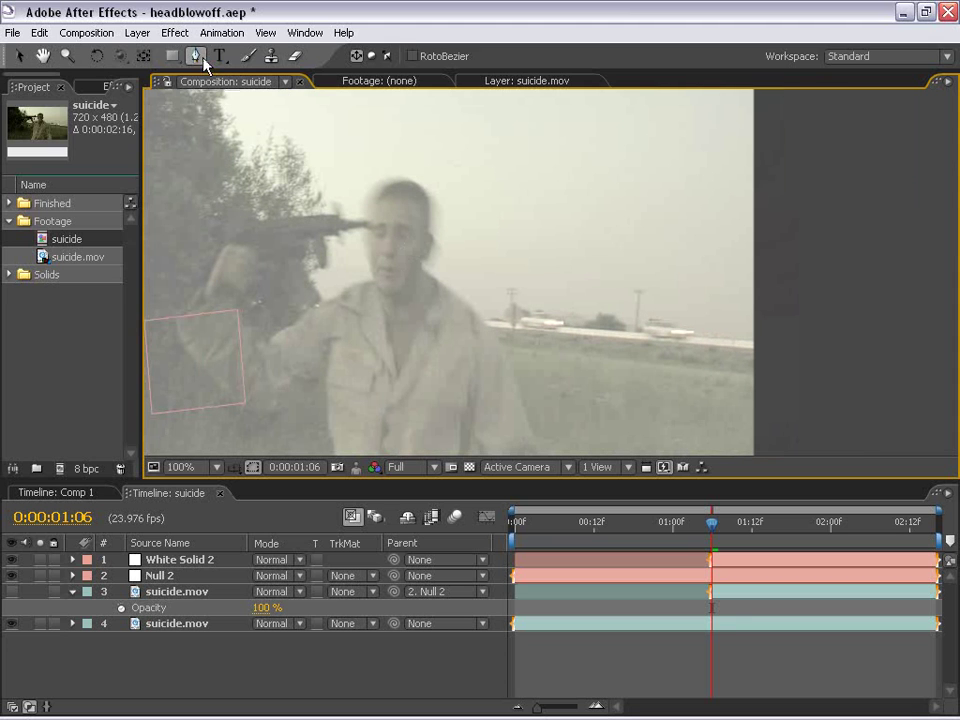
left_click(730, 593)
left_click(720, 560)
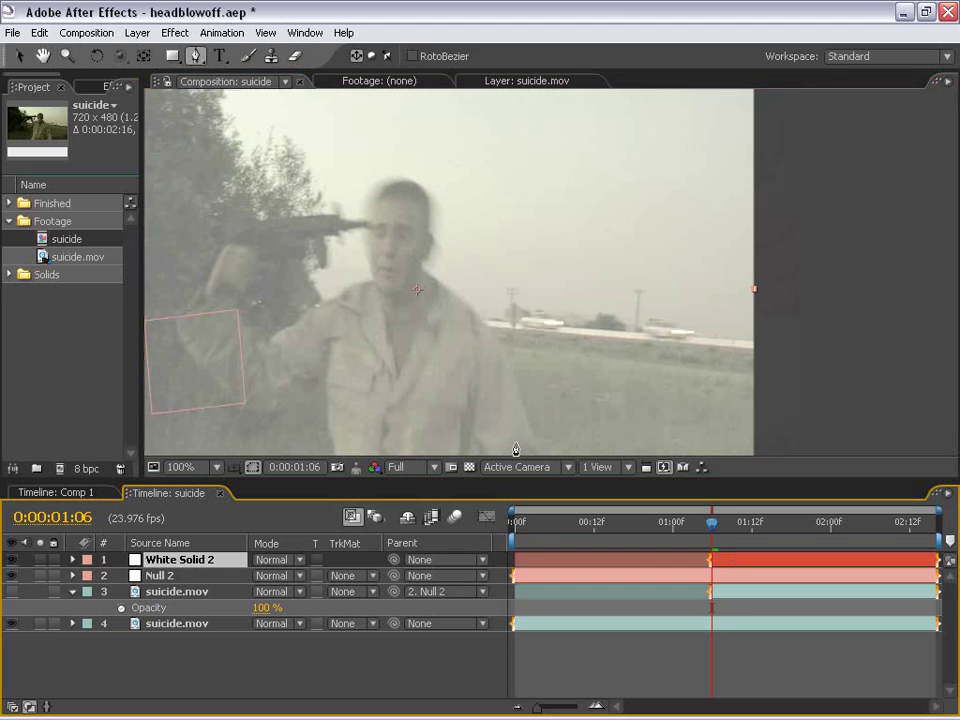
left_click(397, 161)
left_click_drag(356, 293, 370, 291)
left_click(404, 306)
left_click(464, 257)
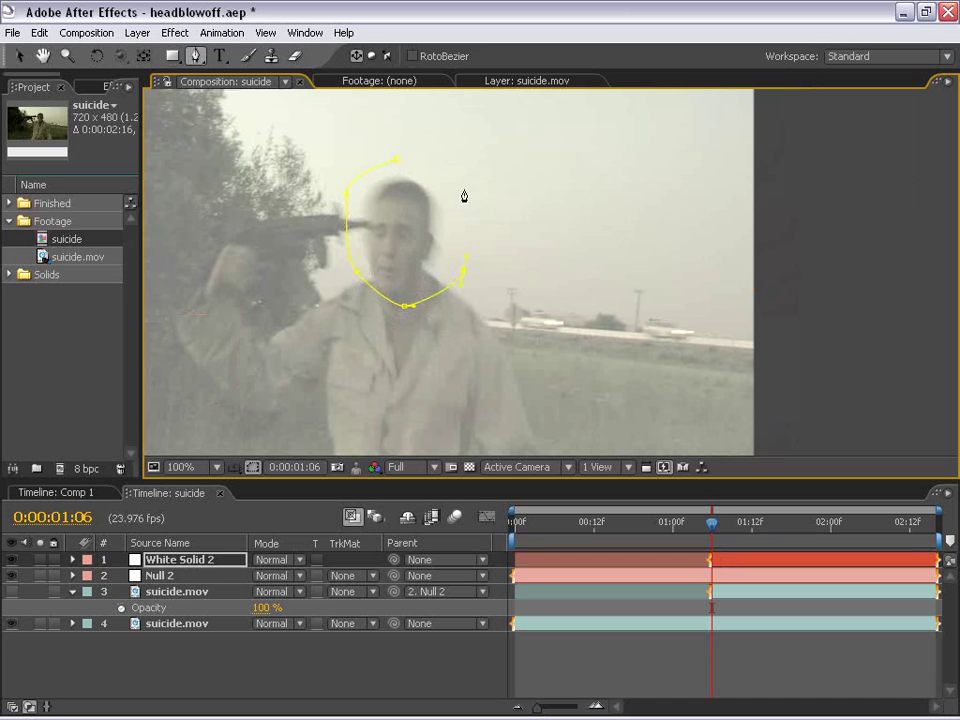
left_click(397, 161)
- Feather the white solid's head mask by 6 pixels and deselect it to check the soft edge
key("f")
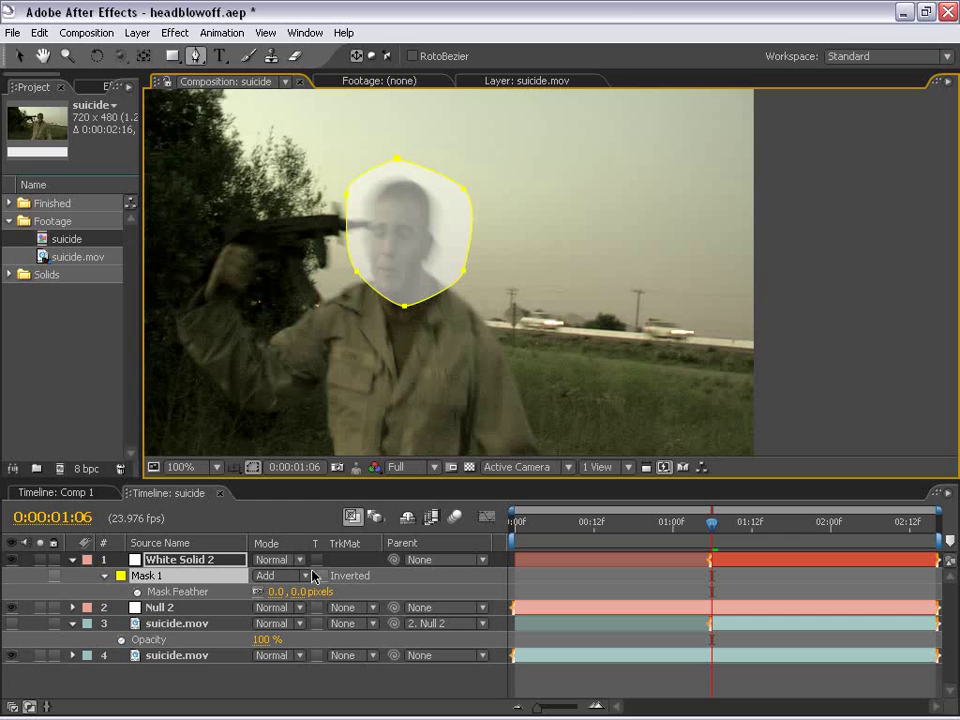
left_click(295, 591)
type("6")
key("Return")
key("v")
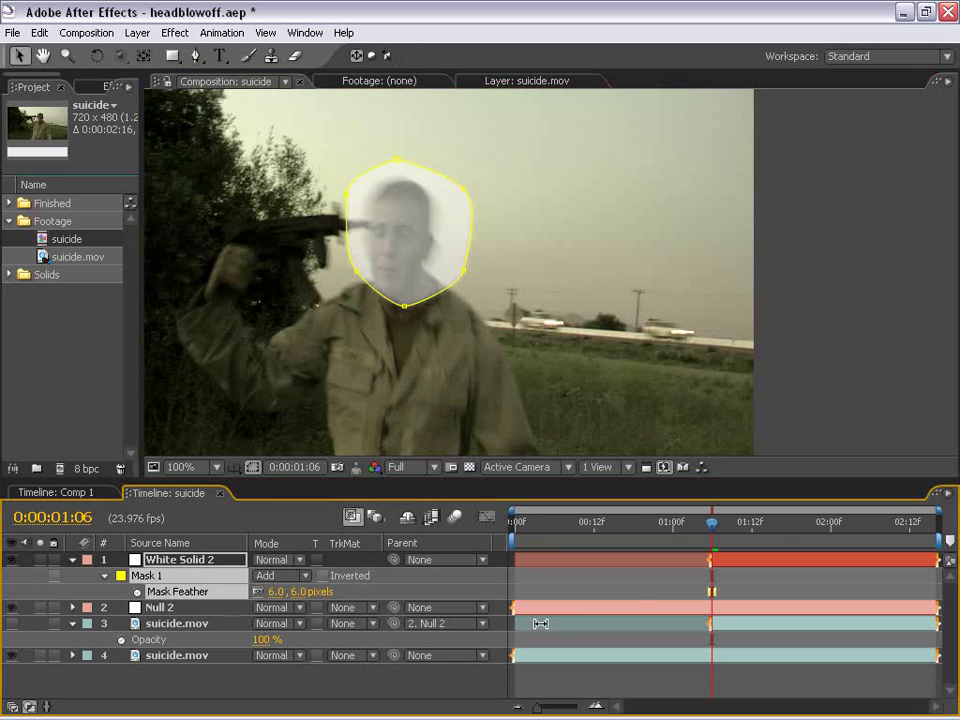
left_click(623, 603)
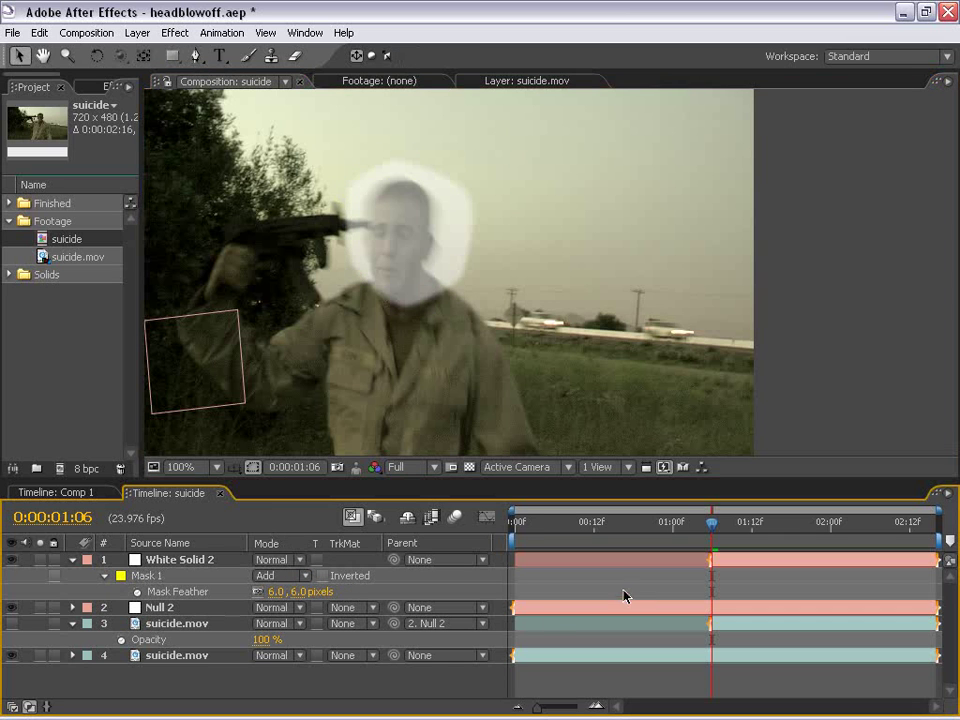
- Move the white solid's anchor point to the base of the actor's neck with the Pan Behind tool
left_click(727, 561)
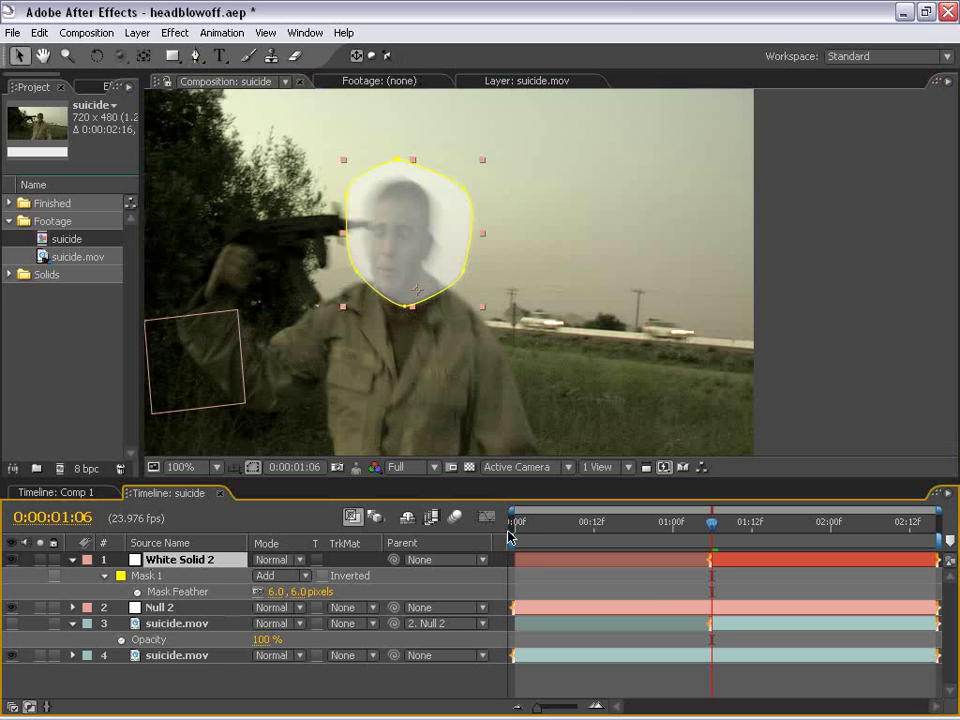
left_click(143, 56)
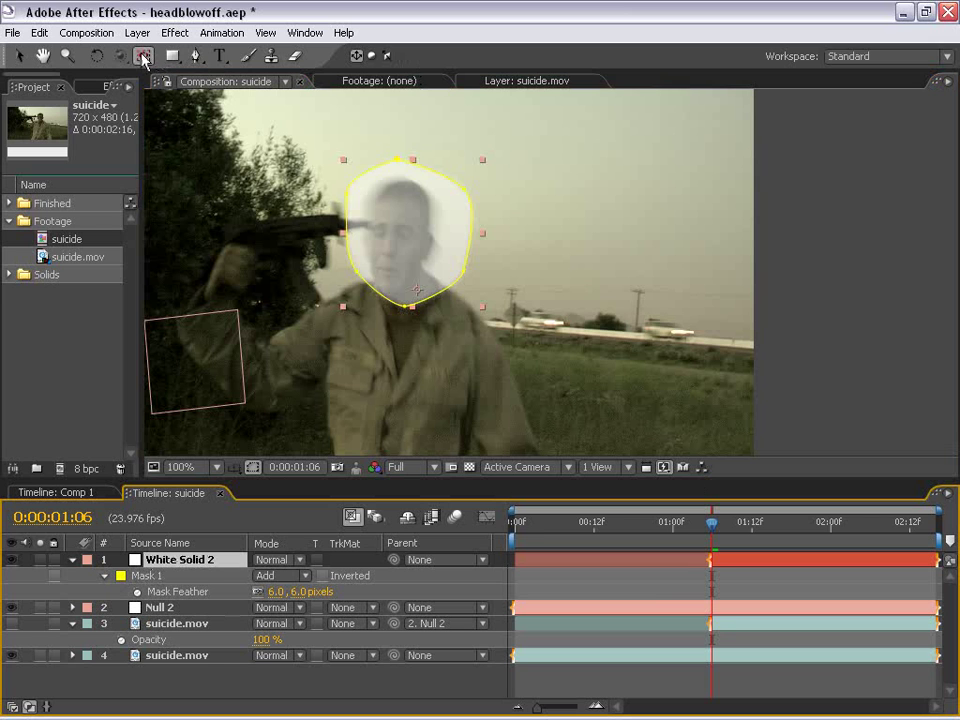
left_click_drag(417, 290, 403, 299)
- Try rotating the white solid around its new anchor point and undo the rotation
key("w")
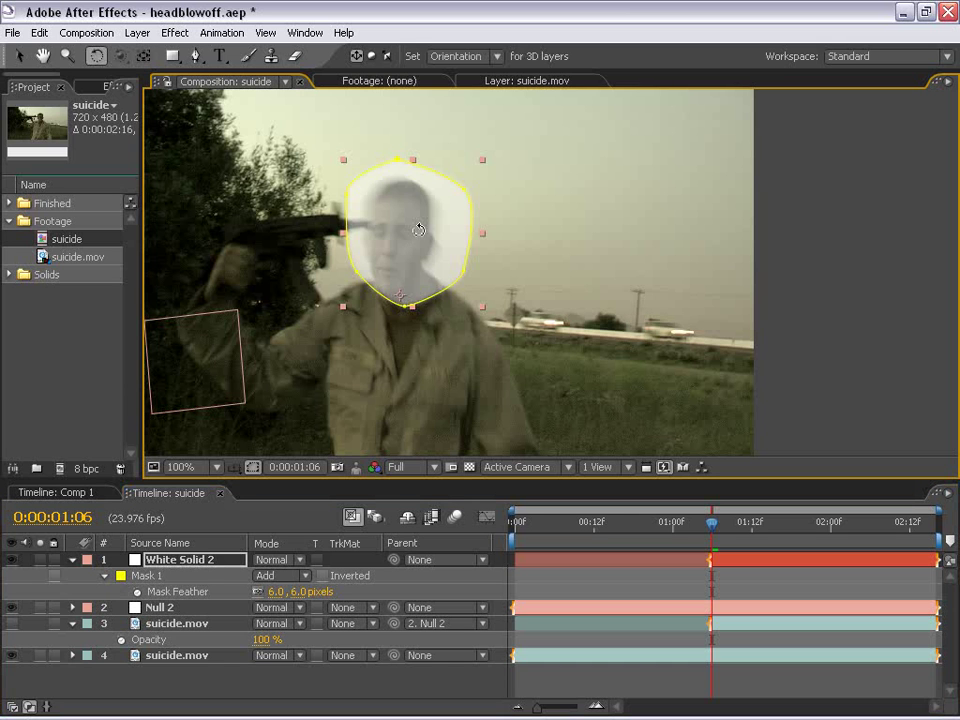
mouse_move(422, 214)
left_mouse_down()
mouse_move(467, 414)
mouse_move(463, 279)
mouse_move(413, 232)
left_mouse_up()
key("ctrl+z")
key("v")
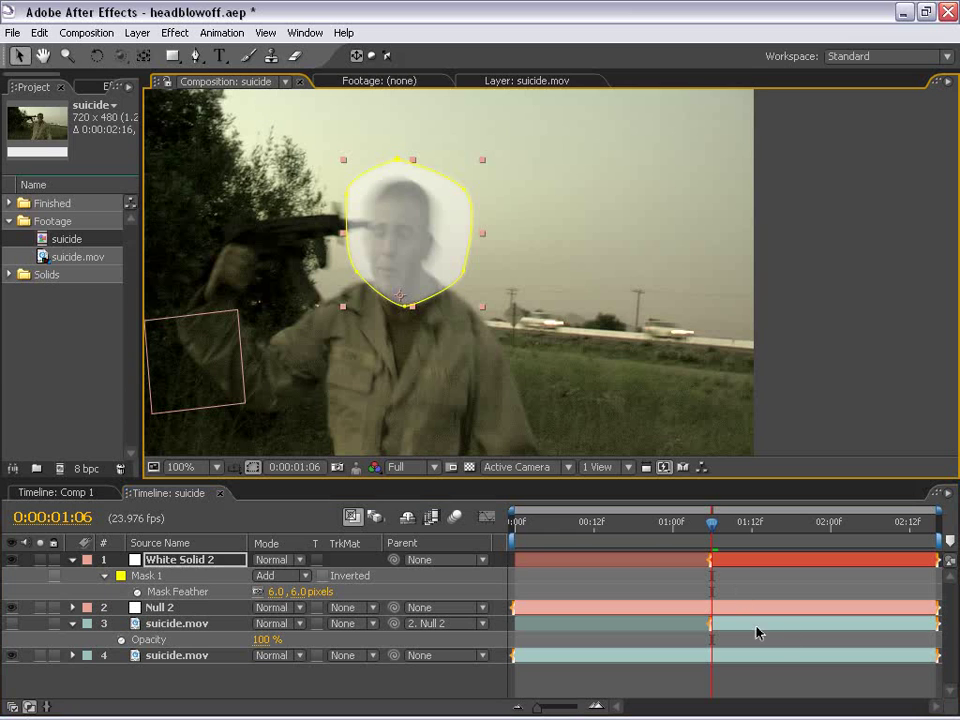
- Start Position and Rotation keyframes on the white solid at 0:00:01:06
left_click(726, 566)
key("p")
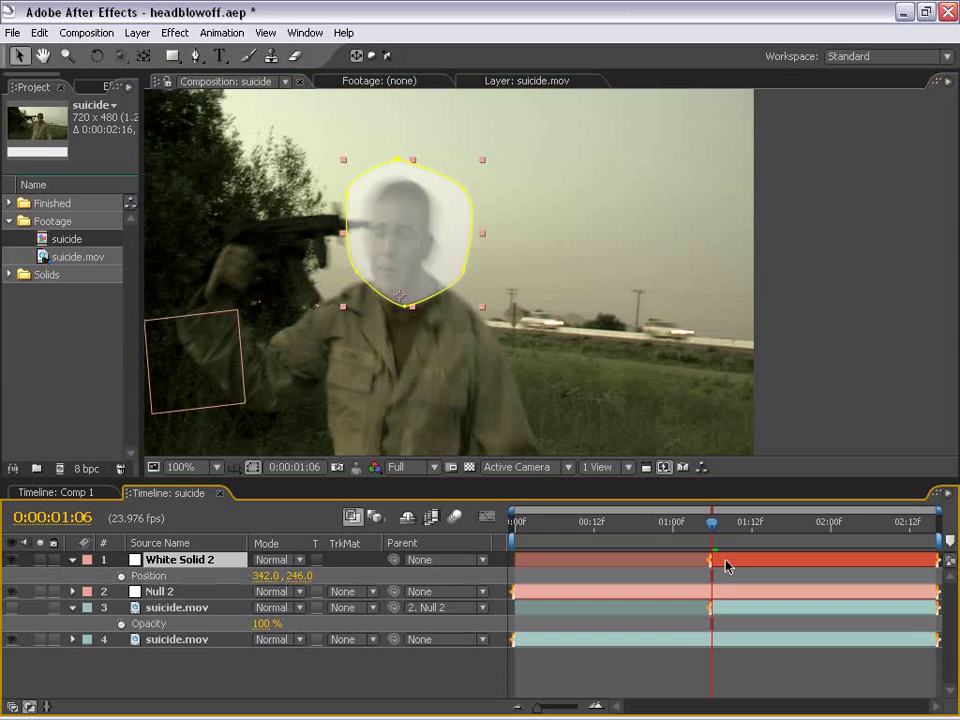
key("shift+r")
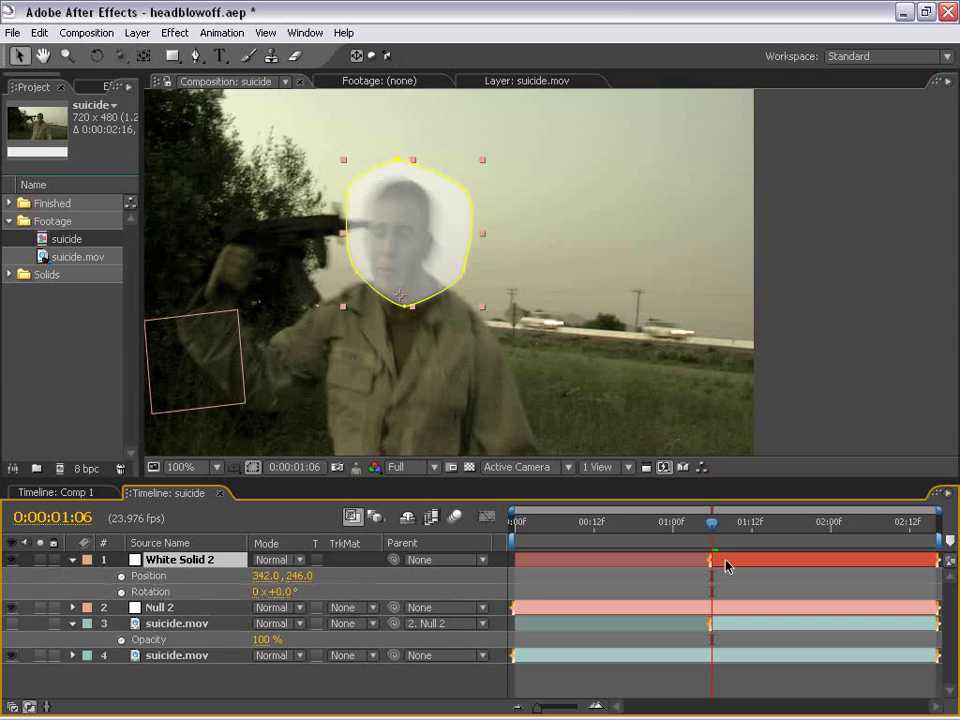
left_click(121, 576)
left_click(121, 592)
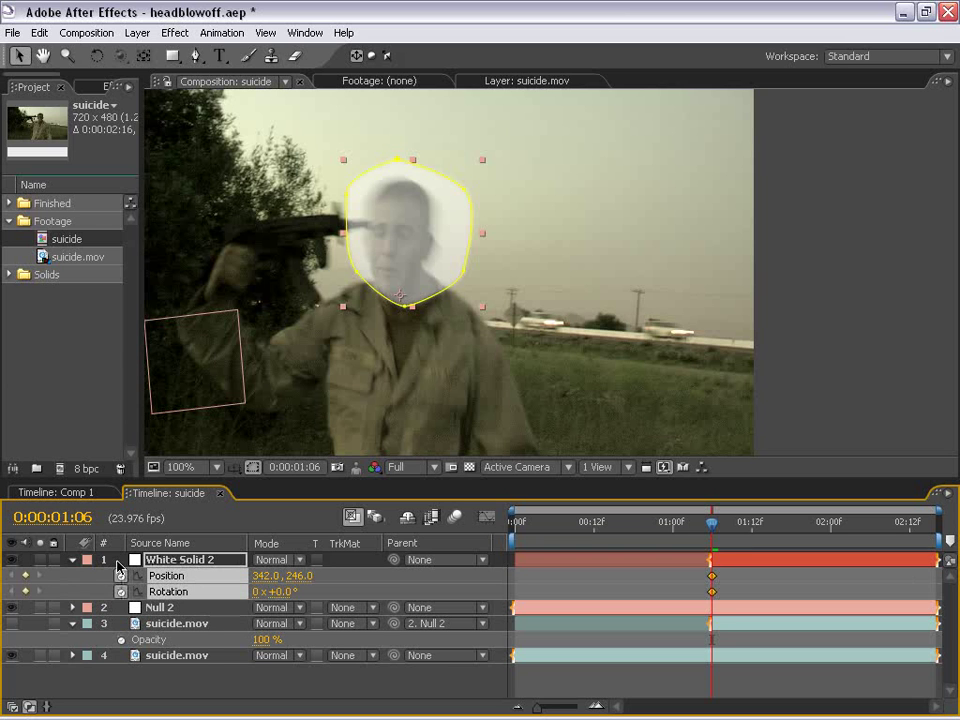
- At 0:00:01:10, keyframe the white solid over the falling head with position 446, 237 and rotation 79.1°
key("Page_Down")
key("Page_Down")
key("Page_Down")
key("Page_Down")
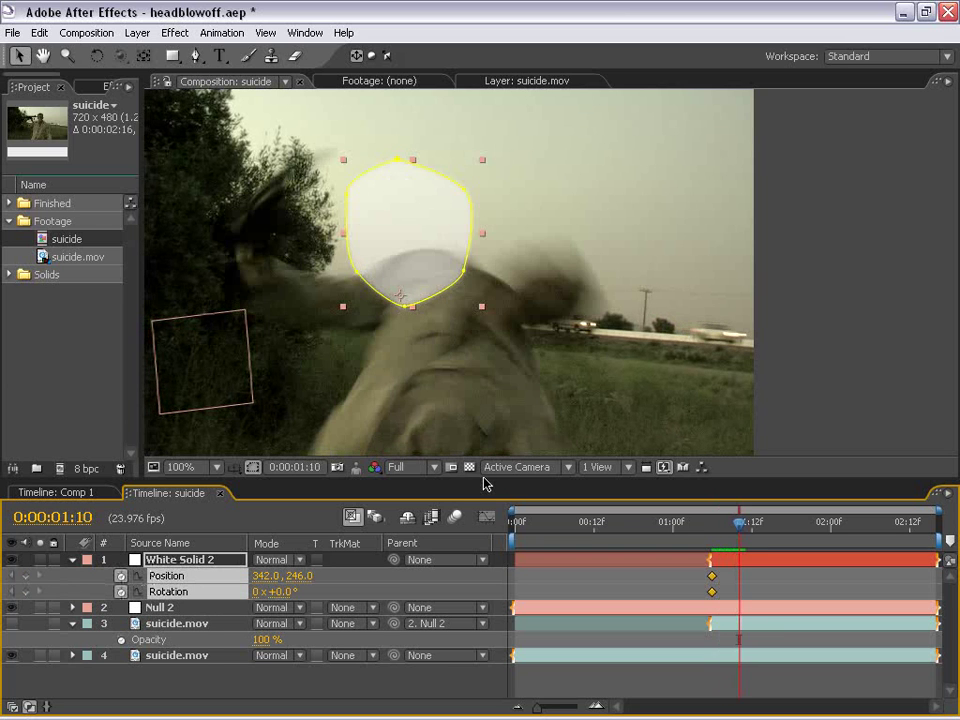
left_click_drag(453, 270, 605, 318)
key("w")
left_click_drag(557, 242, 578, 317)
key("v")
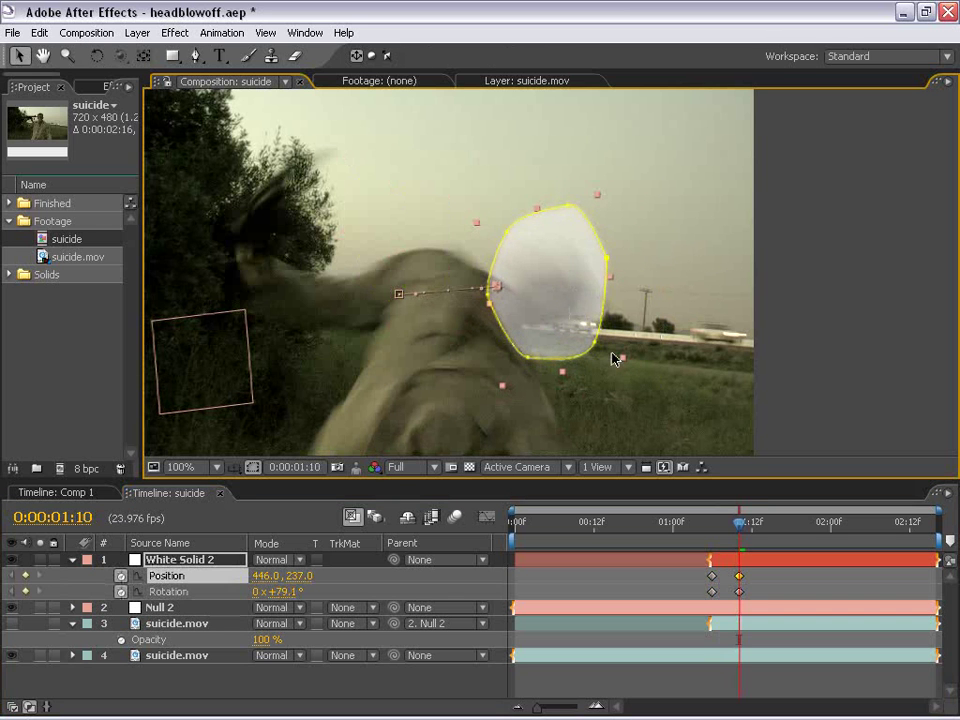
- At 0:00:01:08, realign the white solid with the head at position 363, 224.5 and rotation 35.4°
key("Page_Up")
key("Page_Up")
left_click_drag(488, 240, 457, 223)
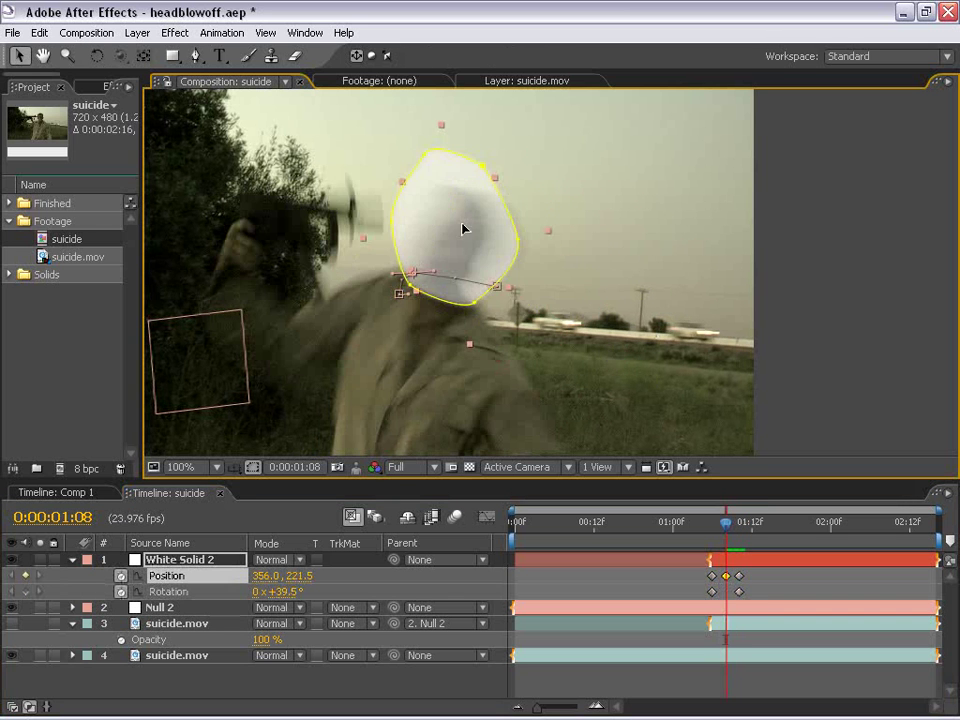
key("w")
left_click_drag(510, 251, 514, 242)
key("v")
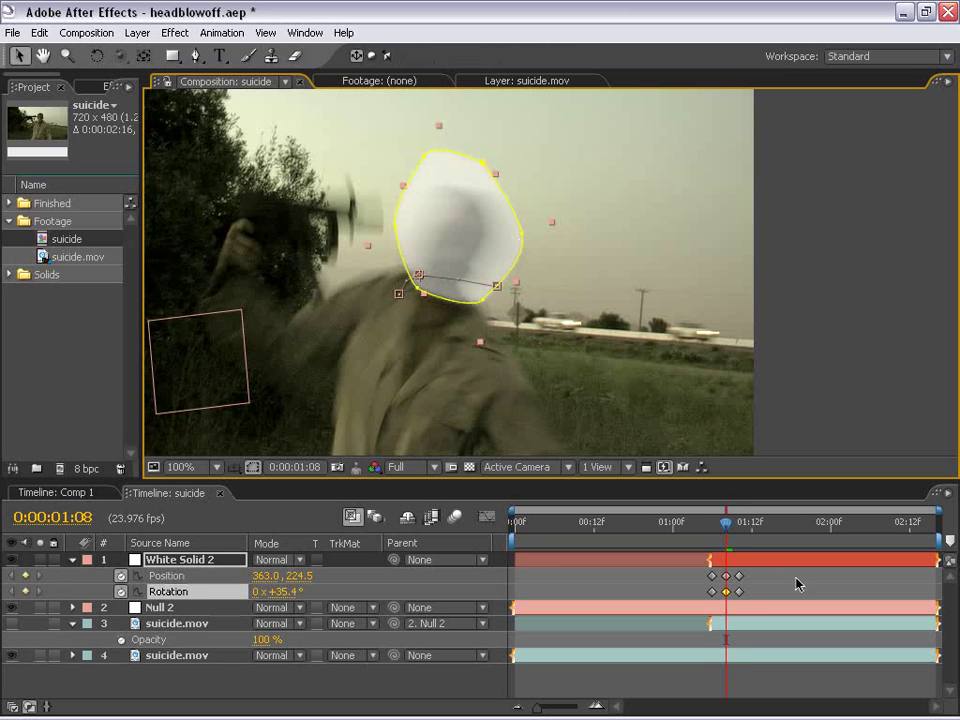
- At 0:00:01:12, keyframe the white solid over the head at position 500, 332 and rotation 89.6°
key("Page_Down")
key("Page_Down")
key("Page_Down")
key("Page_Down")
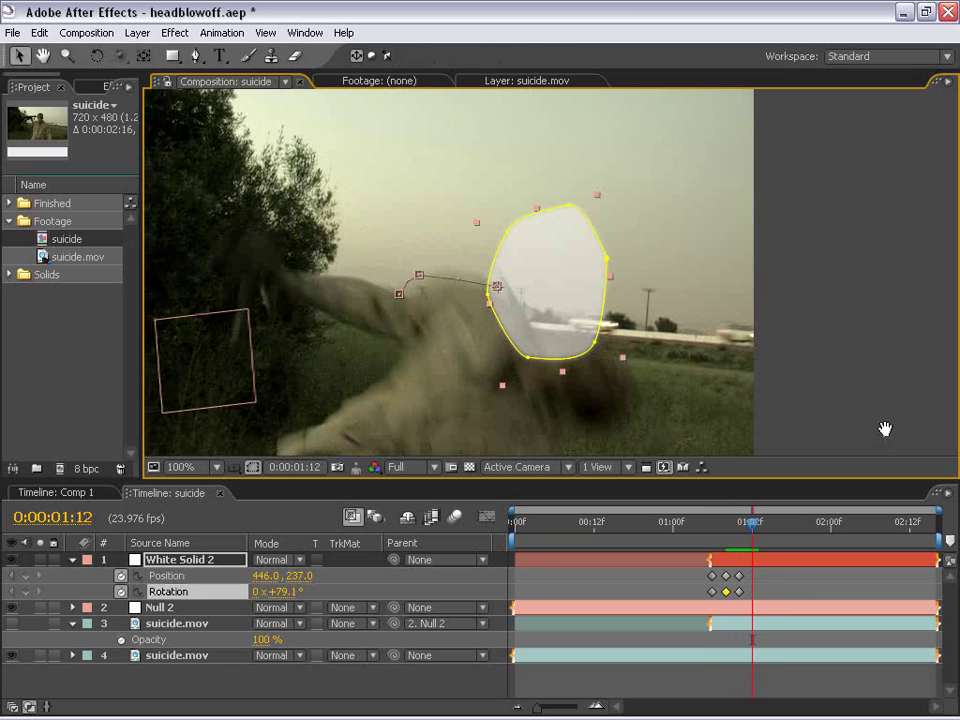
left_click_drag(455, 158, 521, 452)
key("w")
key("v")
- Add position keyframes that follow the head out of frame, ending at 527, 550 at 0:00:01:19
key("Page_Down")
key("Page_Down")
key("Page_Down")
key("Page_Down")
key("Page_Down")
key("Page_Down")
key("Page_Down")
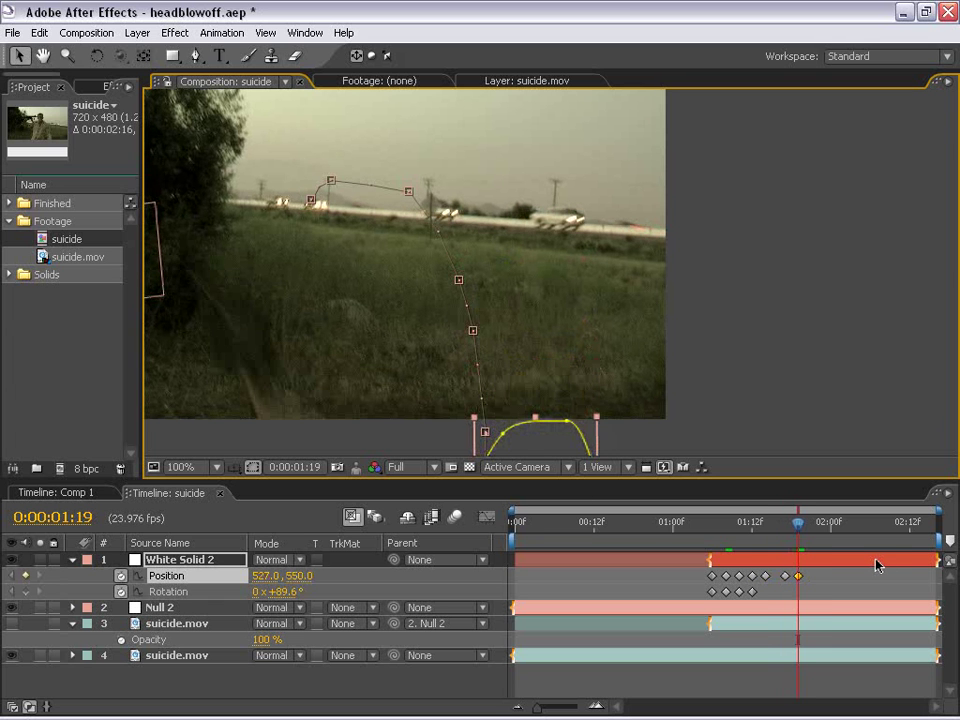
- Step backward through the frames to 0:00:01:08 and examine how well the white solid covers the head
key("Page_Up")
key("Page_Up")
key("Page_Up")
key("Page_Up")
key("Page_Up")
key("Page_Up")
key("Page_Up")
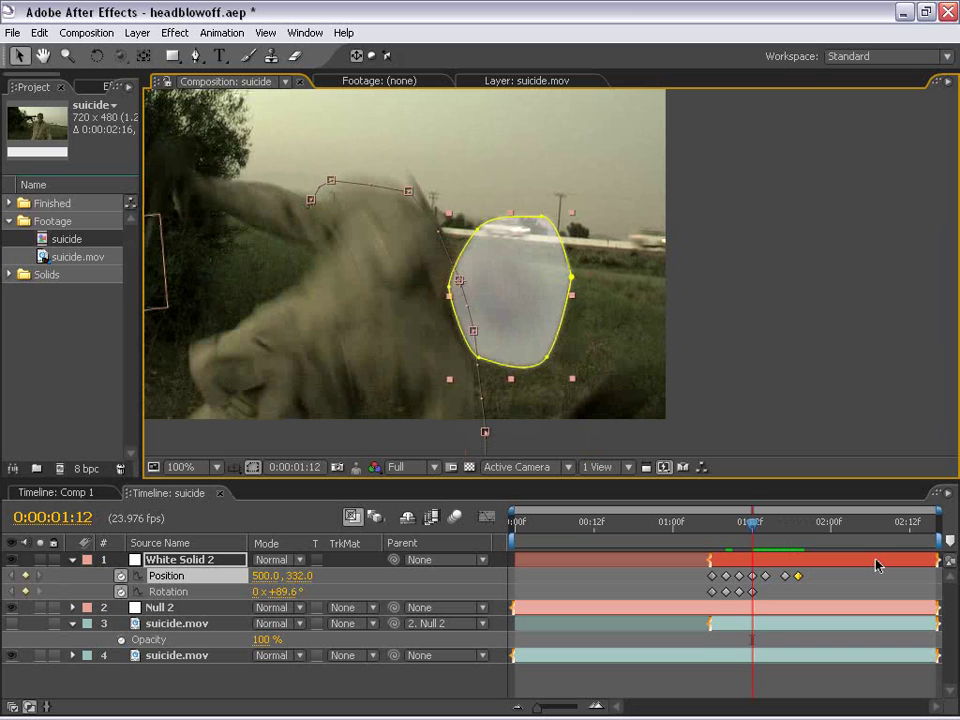
key("Page_Up")
key("Page_Up")
key("Page_Up")
key("Page_Up")
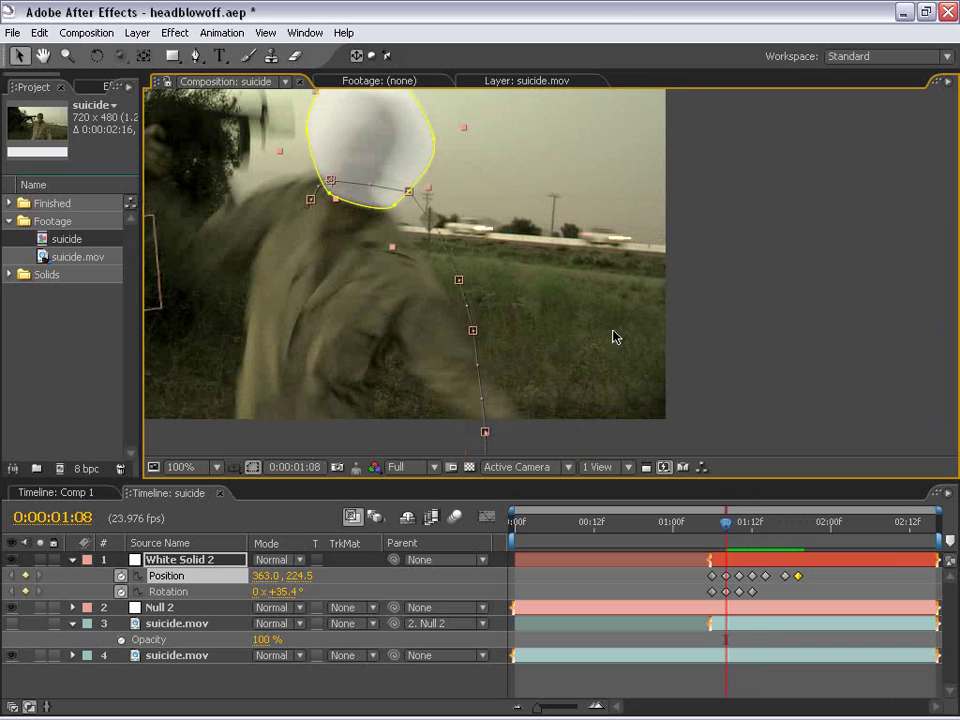
scroll(561, 298, "down", 2)
scroll(516, 317, "up", 2)
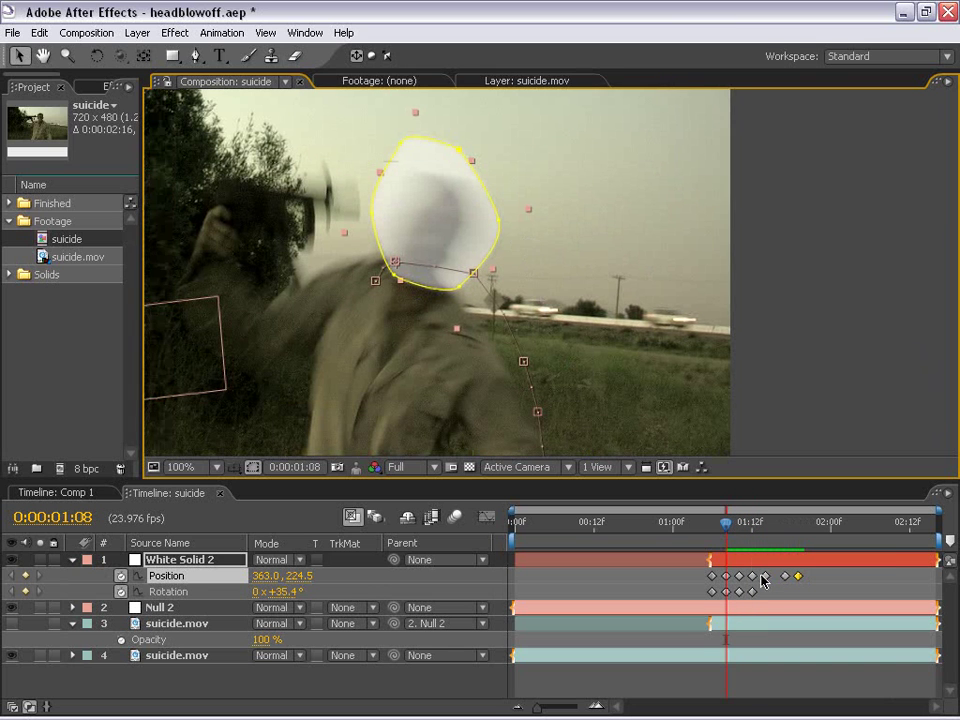
- Set the white solid's mask expansion to 2 pixels and its mask feather to 14 pixels
left_click(753, 558)
key("m")
key("m")
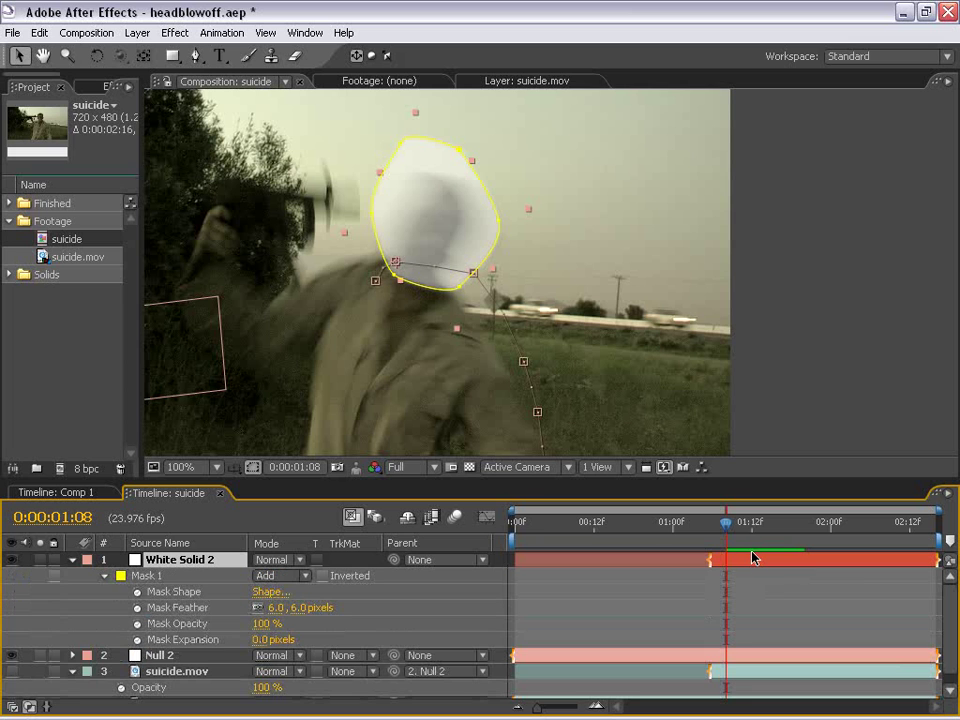
left_click_drag(262, 639, 242, 637)
left_click_drag(305, 616, 322, 616)
left_click(608, 605)
scroll(441, 253, "down", 1)
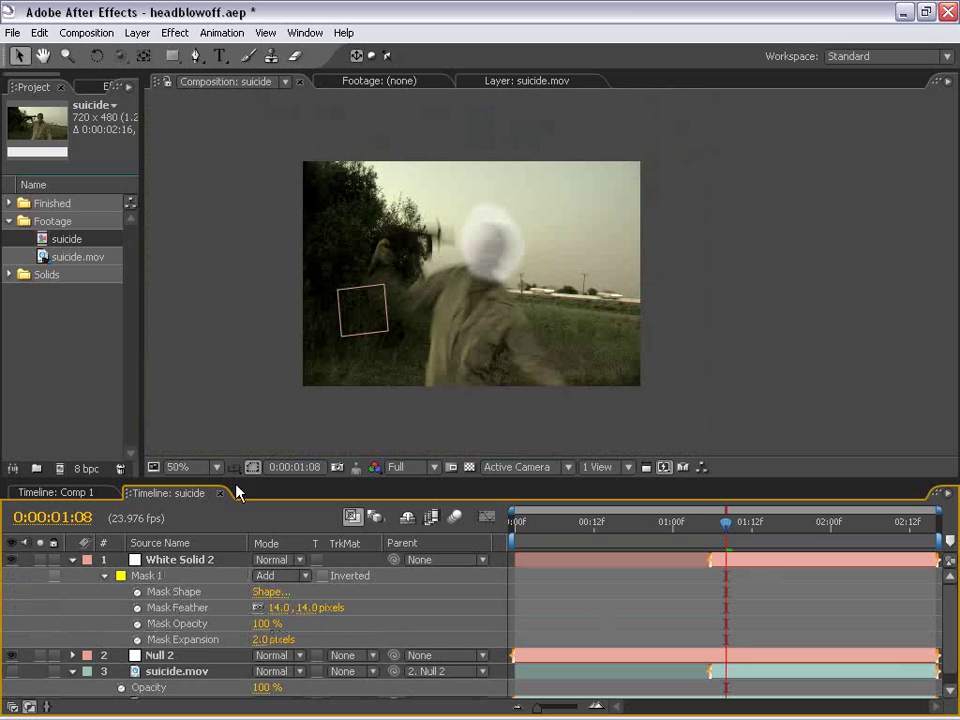
- Collapse the white solid's mask properties and raise the layer's opacity to 100%
left_click(73, 560)
left_click(163, 561)
key("t")
left_click_drag(262, 576, 528, 576)
- Rename the white solid layer as Head Matte
left_click(178, 566)
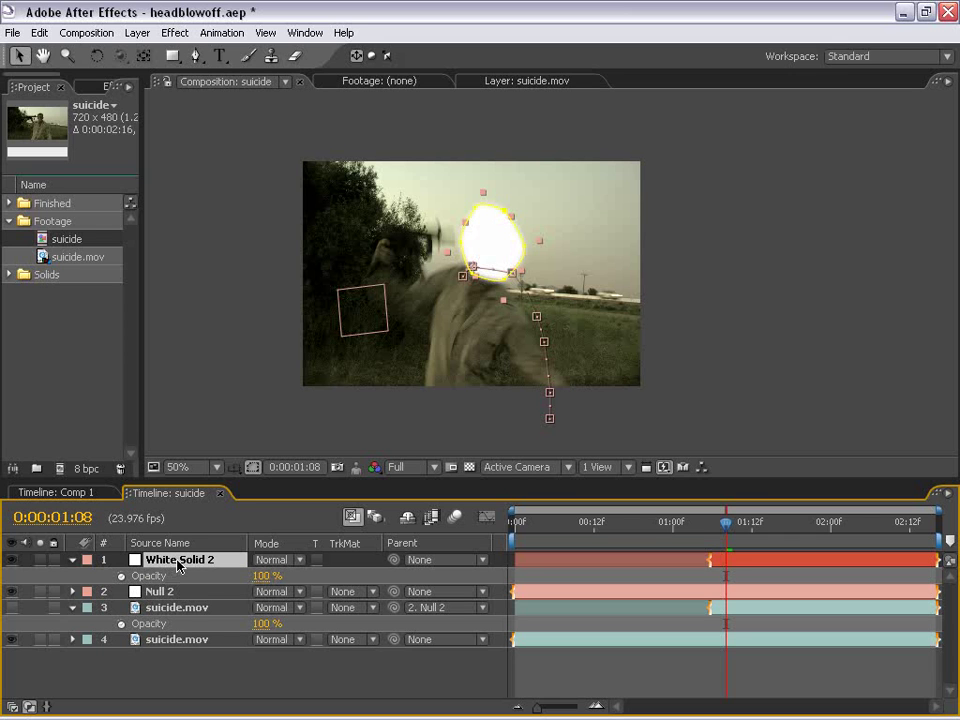
key("Return")
type("Head Matte")
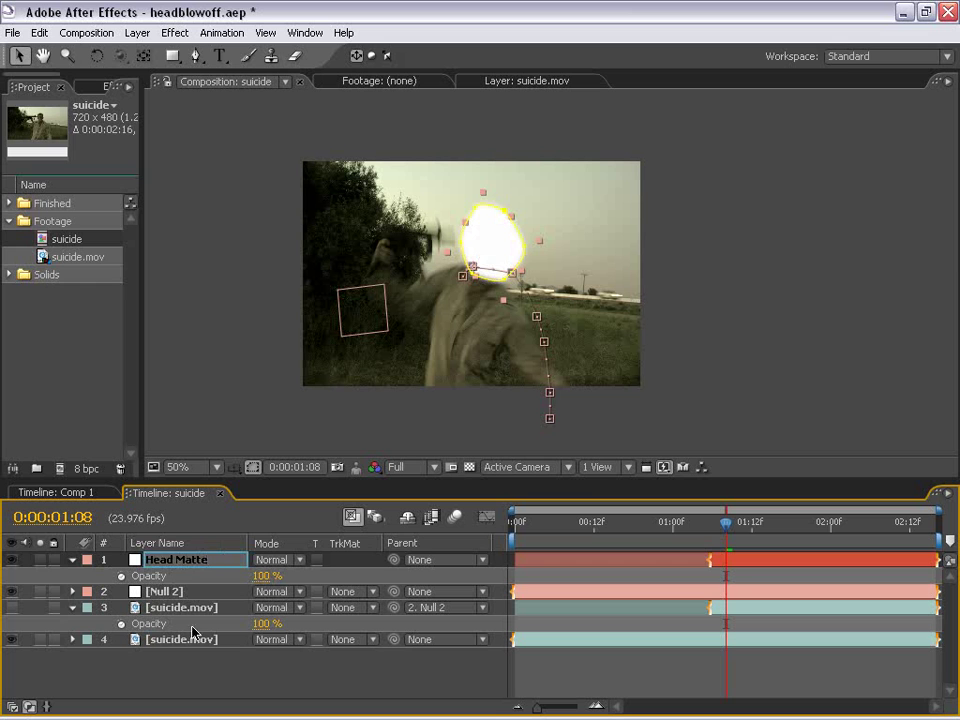
key("Return")
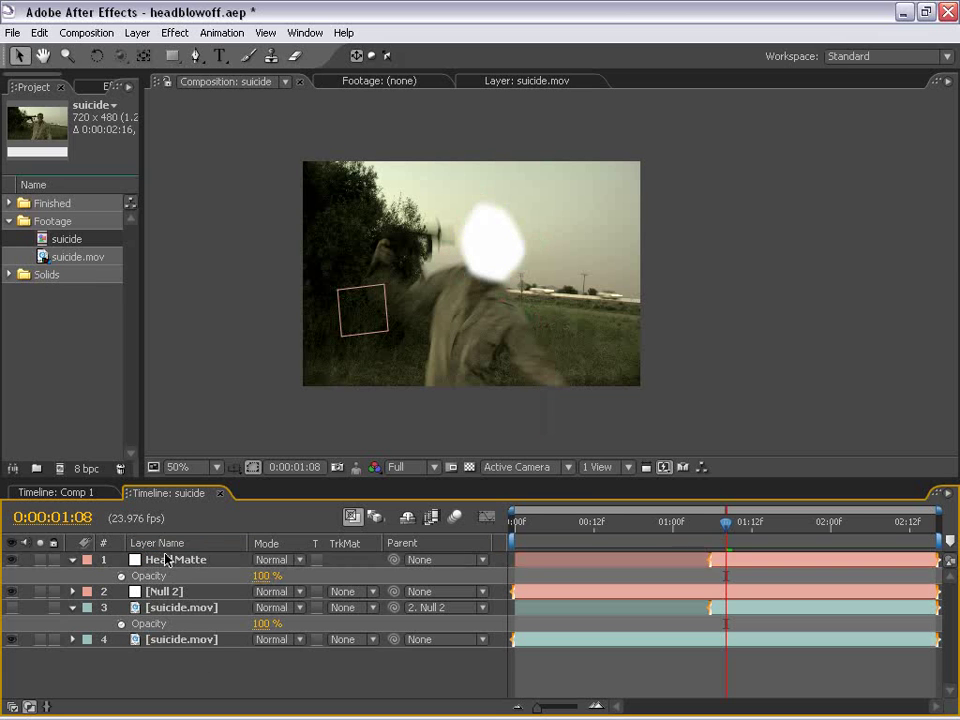
- Move the Head Matte layer directly above the frozen background layer and hide the null
key("ctrl+bracketleft")
left_click(166, 605)
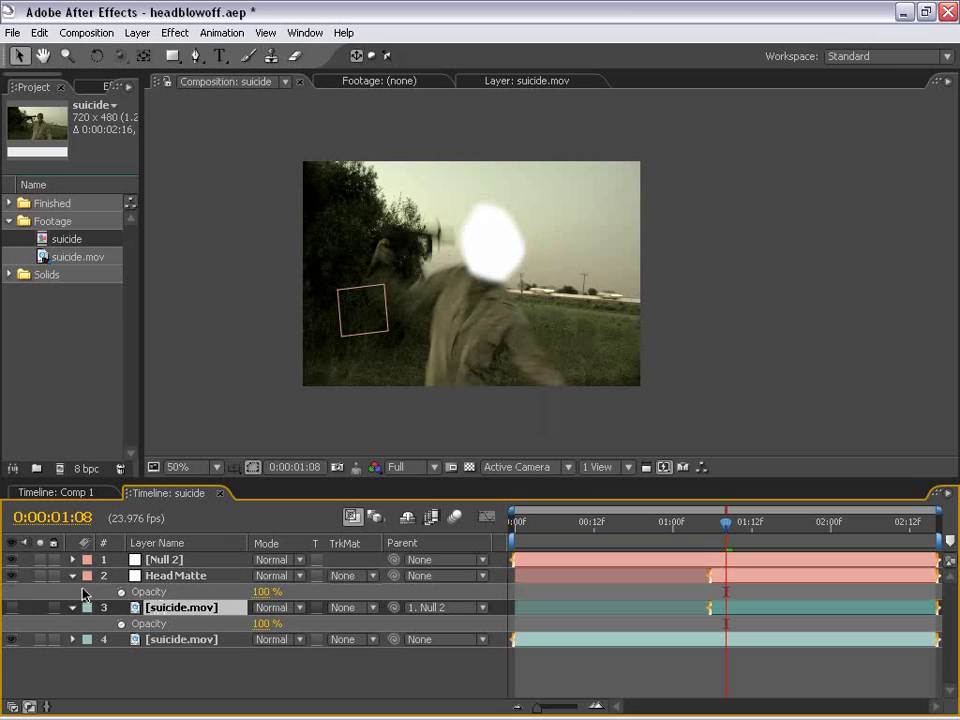
left_click(72, 575)
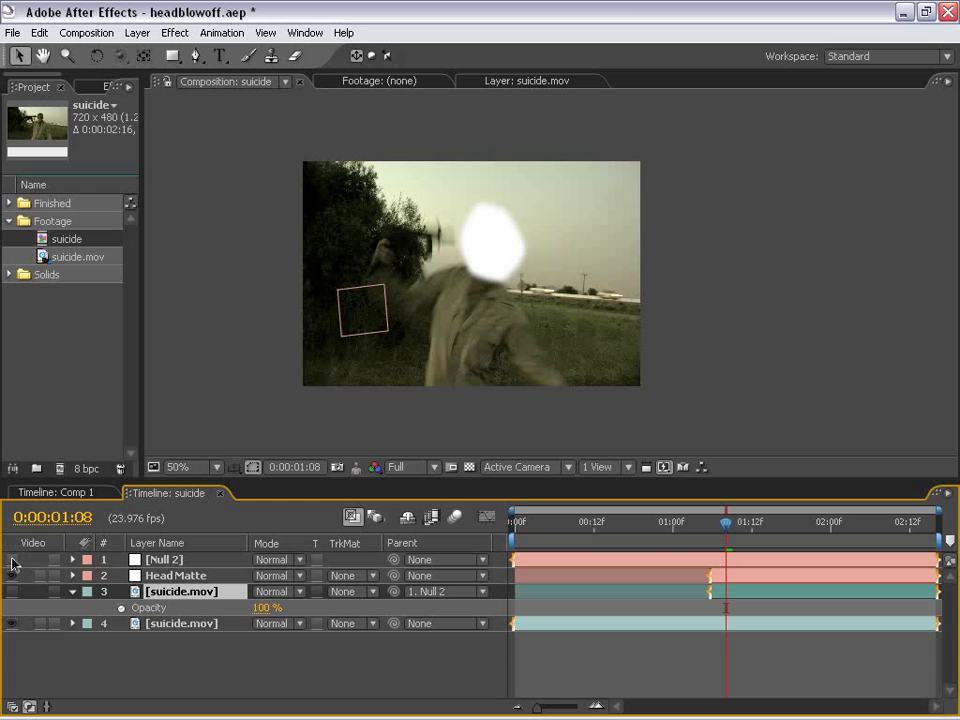
left_click(178, 648)
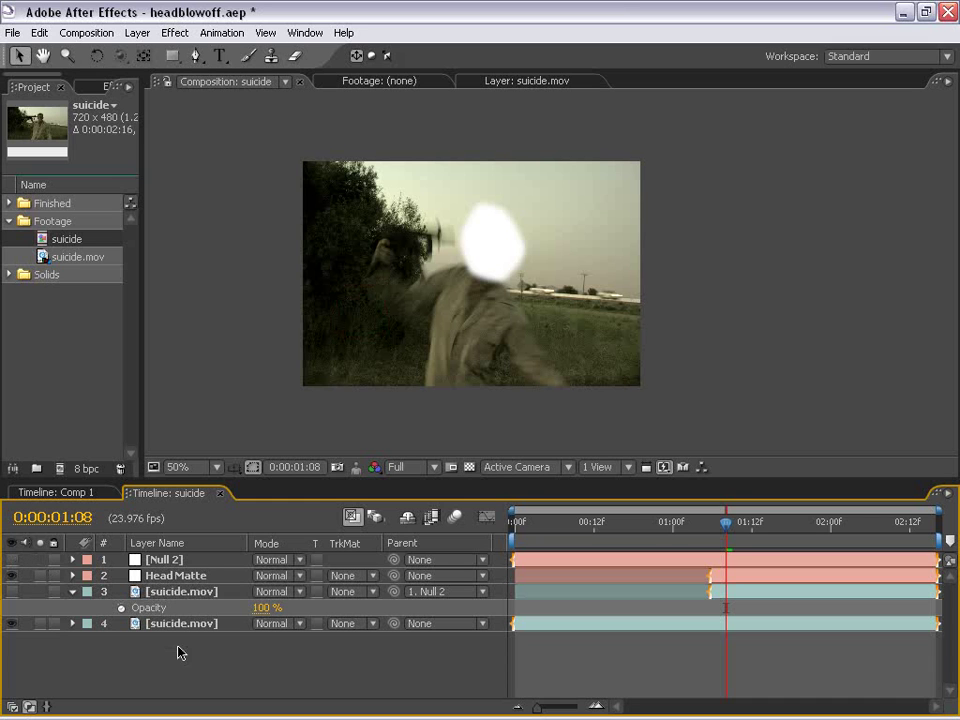
- Set the frozen background's track matte to Alpha Matte "Head Matte" and make that background layer visible
left_click(168, 593)
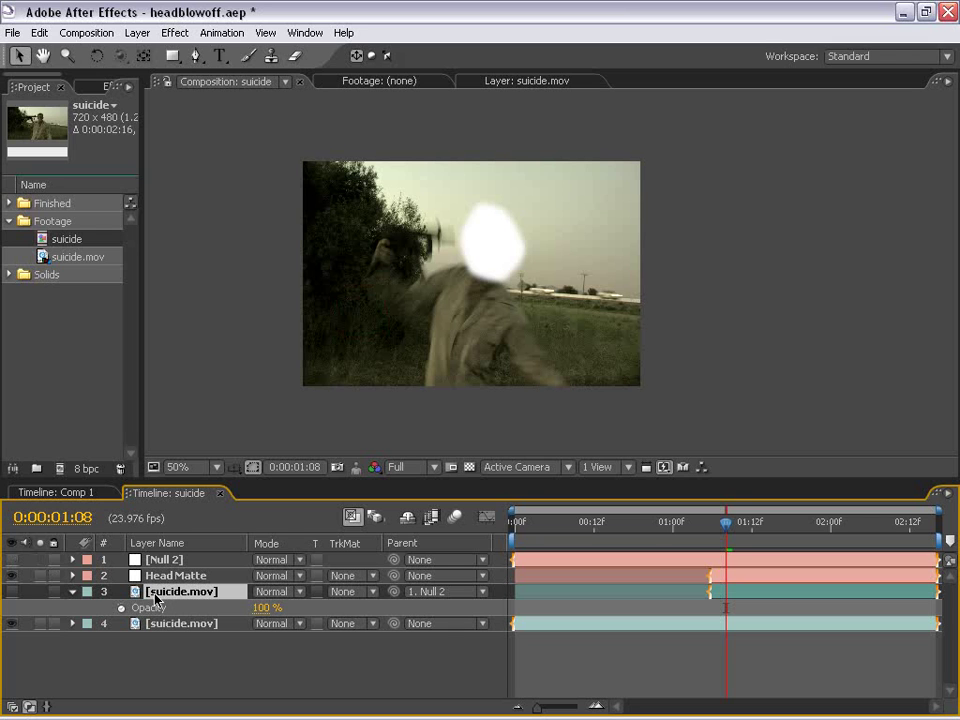
left_click(364, 593)
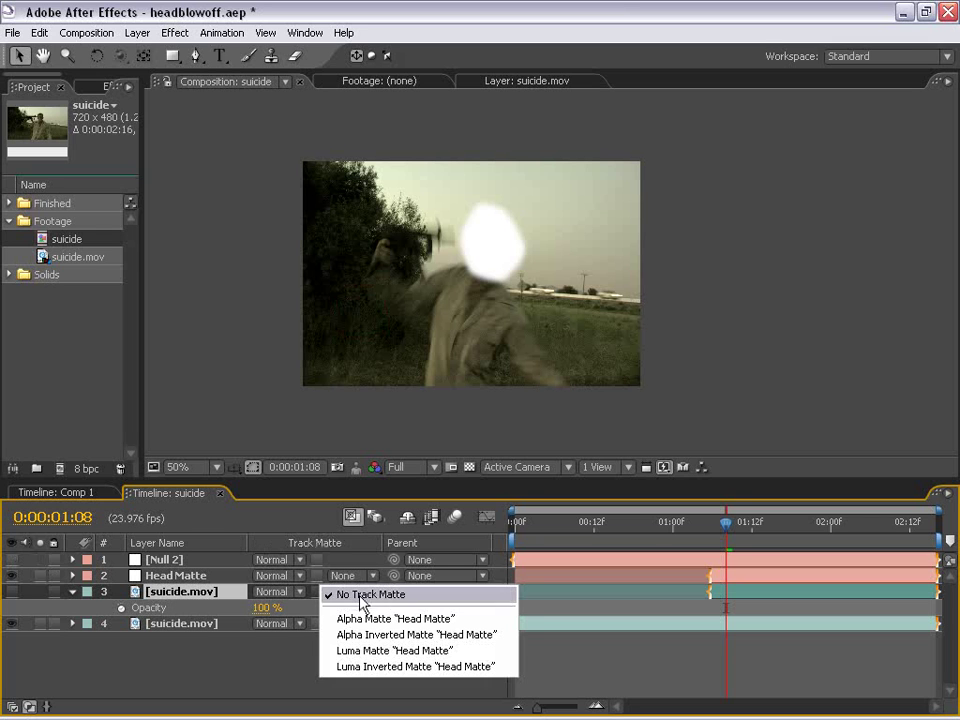
left_click(431, 618)
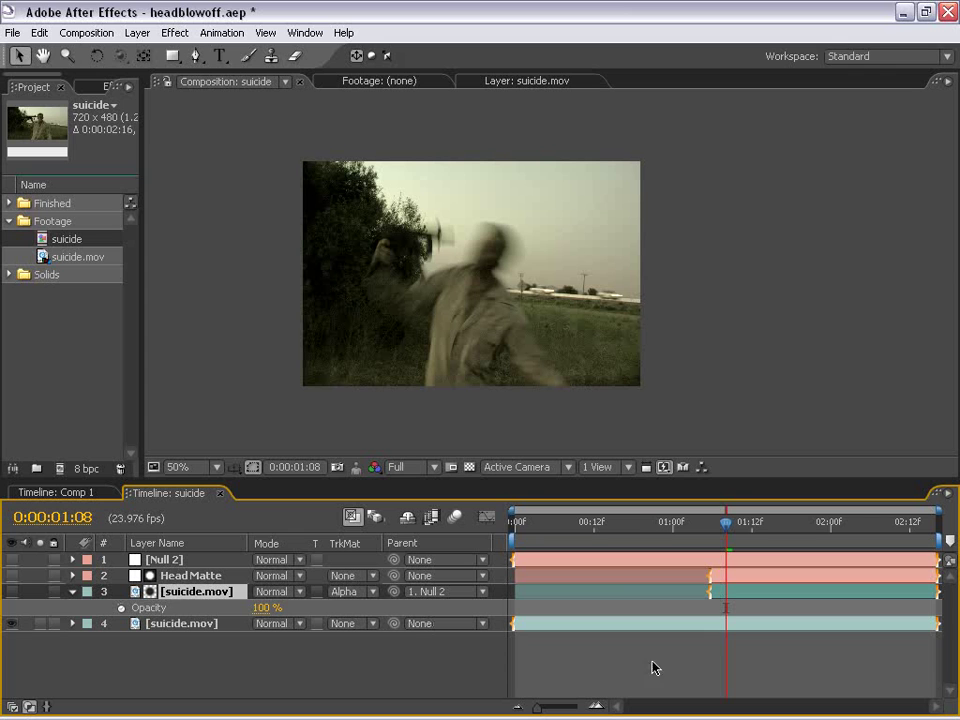
left_click(12, 591)
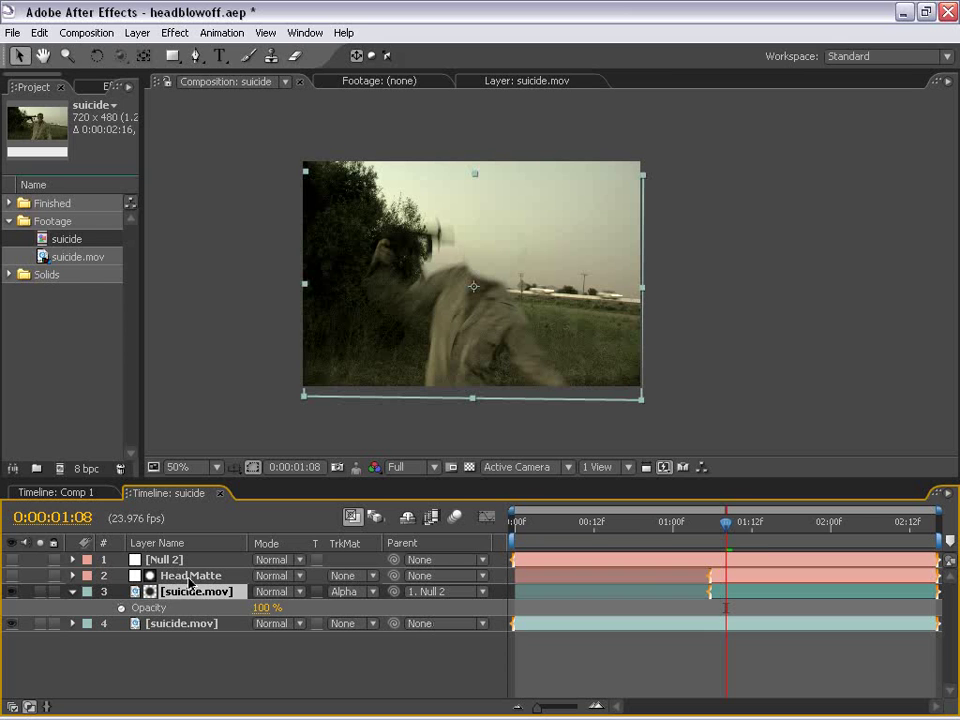
- At 0:00:01:07, set the Head Matte mask's feather to 19 pixels and its expansion to 14 pixels
mouse_move(728, 527)
left_mouse_down()
mouse_move(781, 528)
mouse_move(718, 526)
left_mouse_up()
left_click(724, 573)
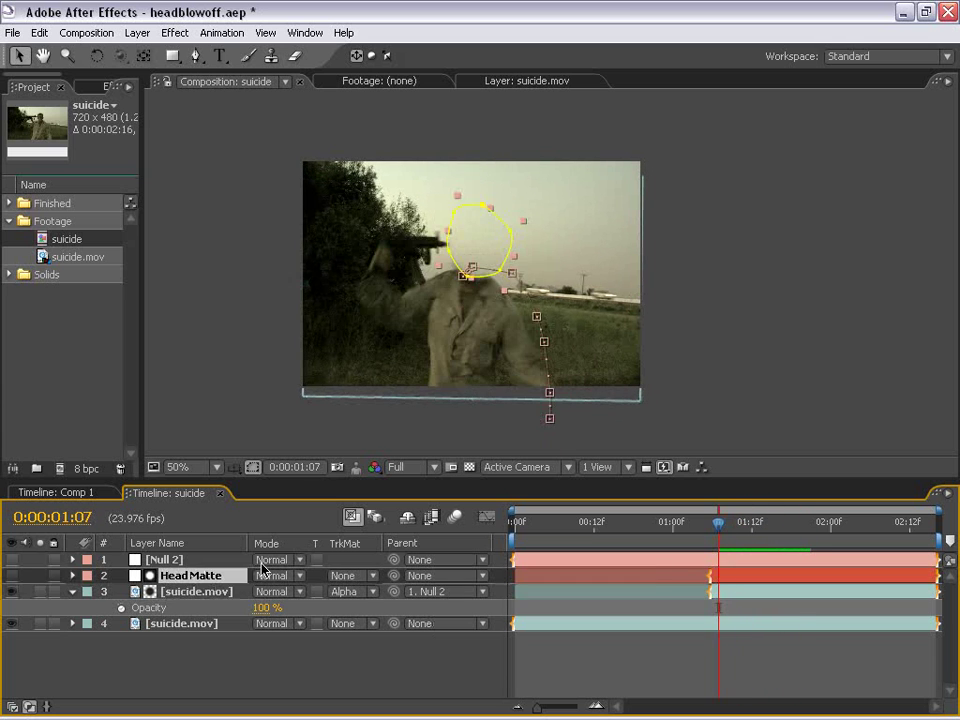
key("f")
left_click_drag(314, 612, 316, 606)
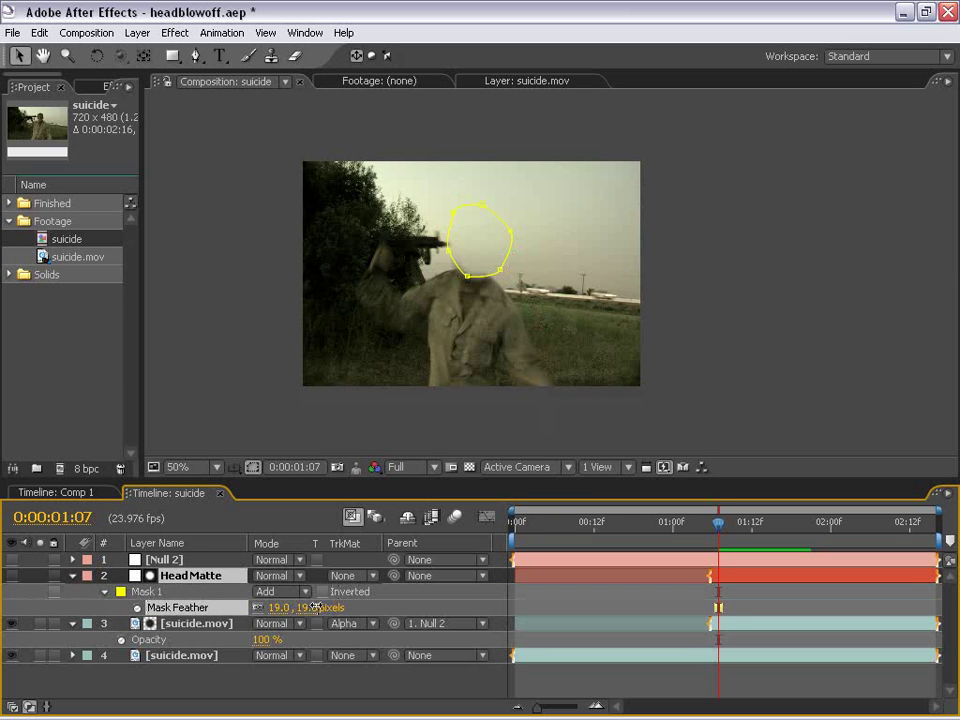
key("m")
key("m")
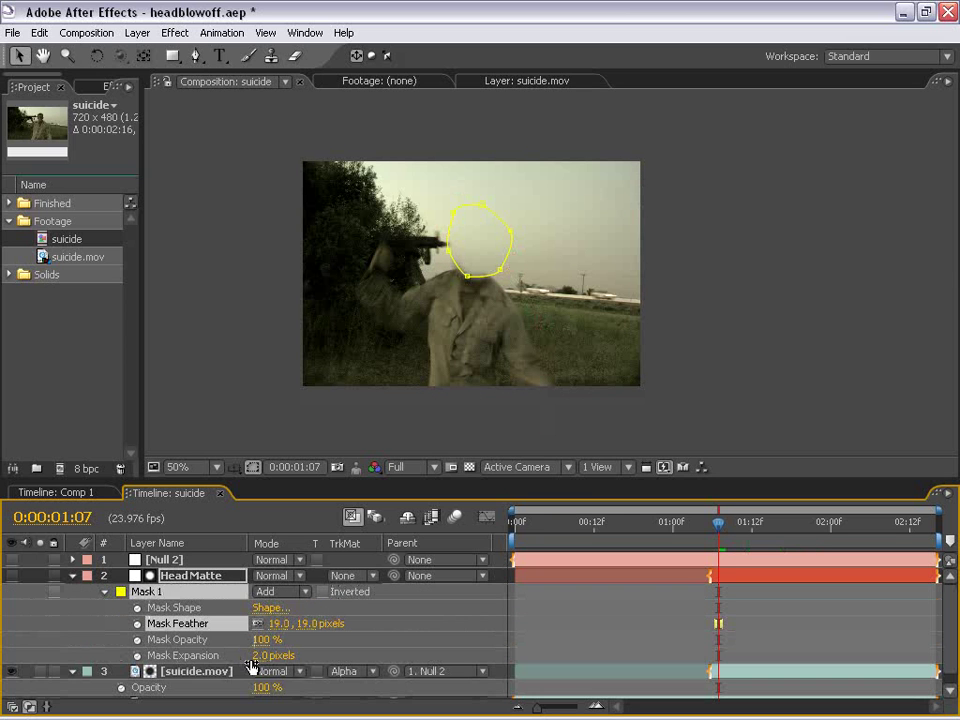
left_click_drag(264, 655, 740, 622)
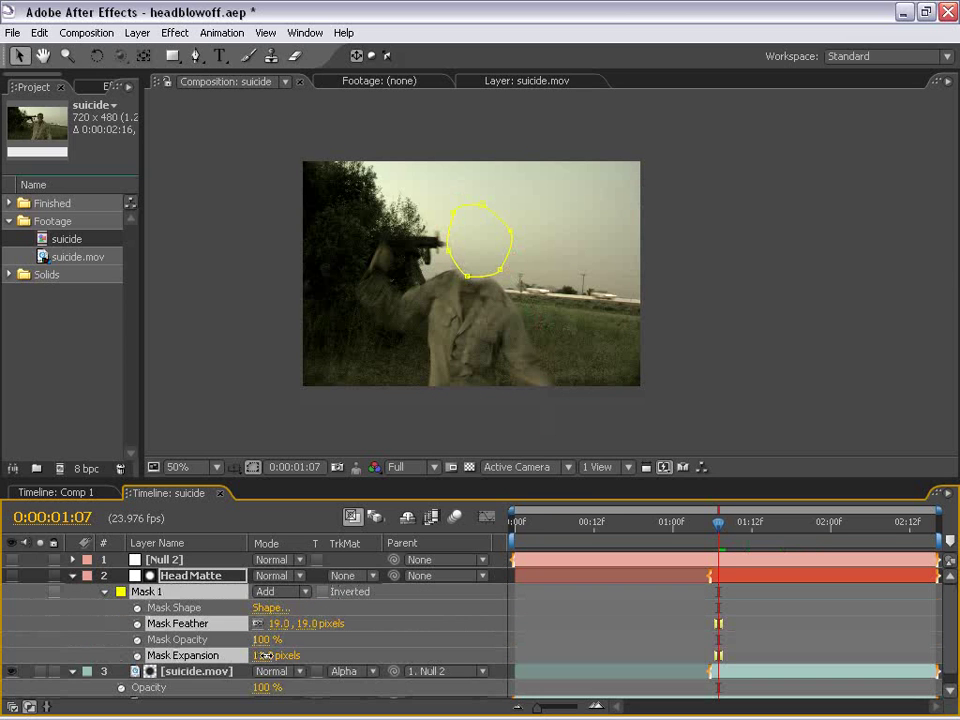
left_click(740, 622)
- Trim the start of the Head Matte and frozen background layers to 0:00:01:07
key("Page_Up")
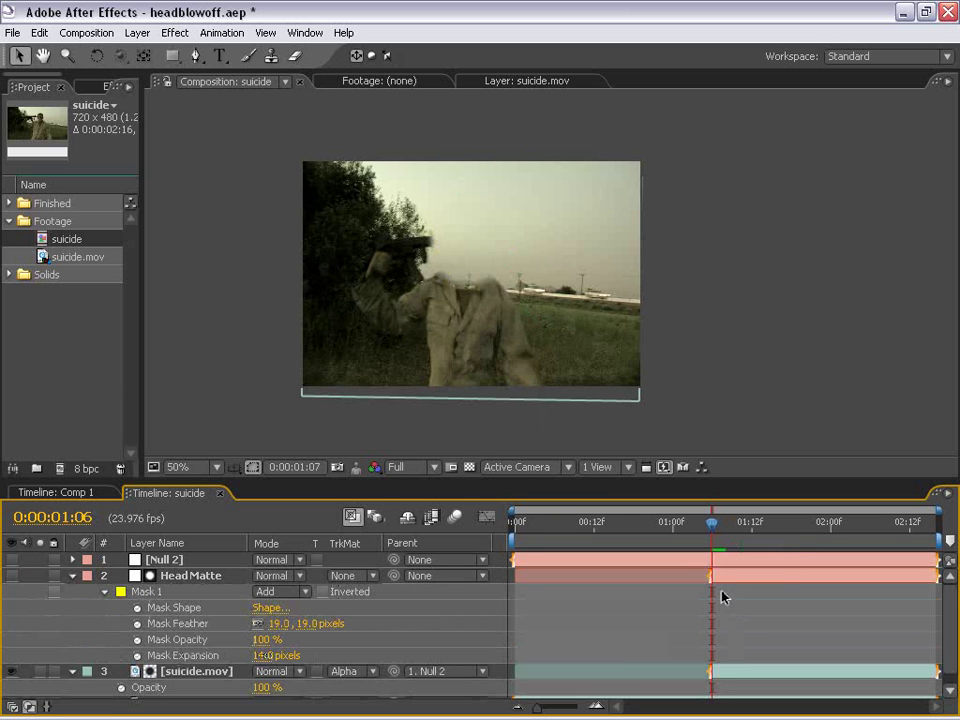
left_click(714, 578)
scroll(700, 575, "down", 1)
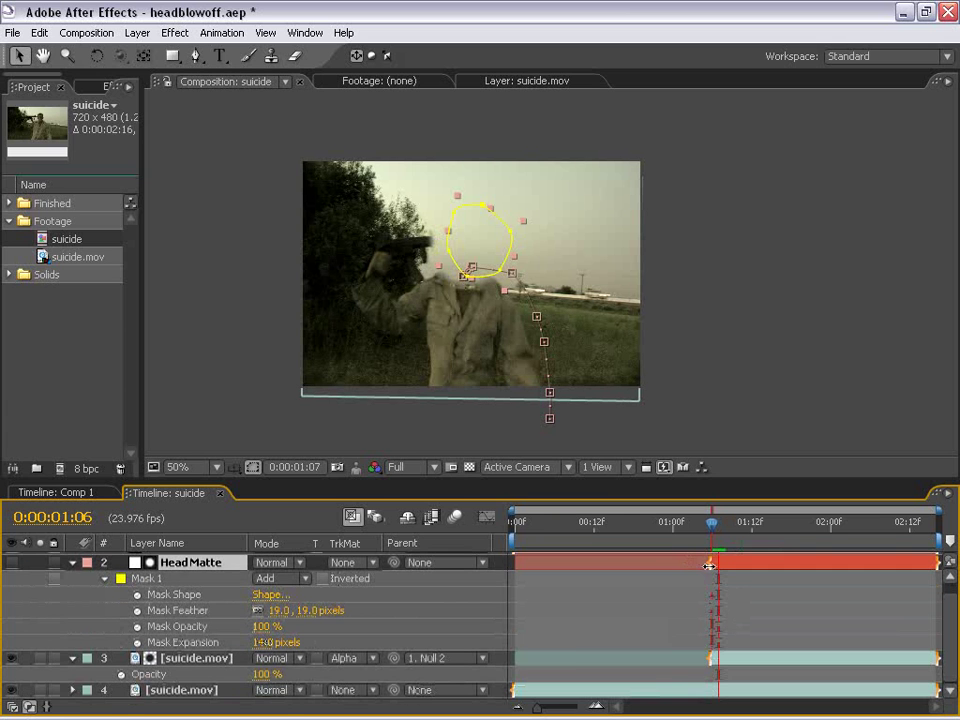
key("Page_Down")
left_click(716, 660)
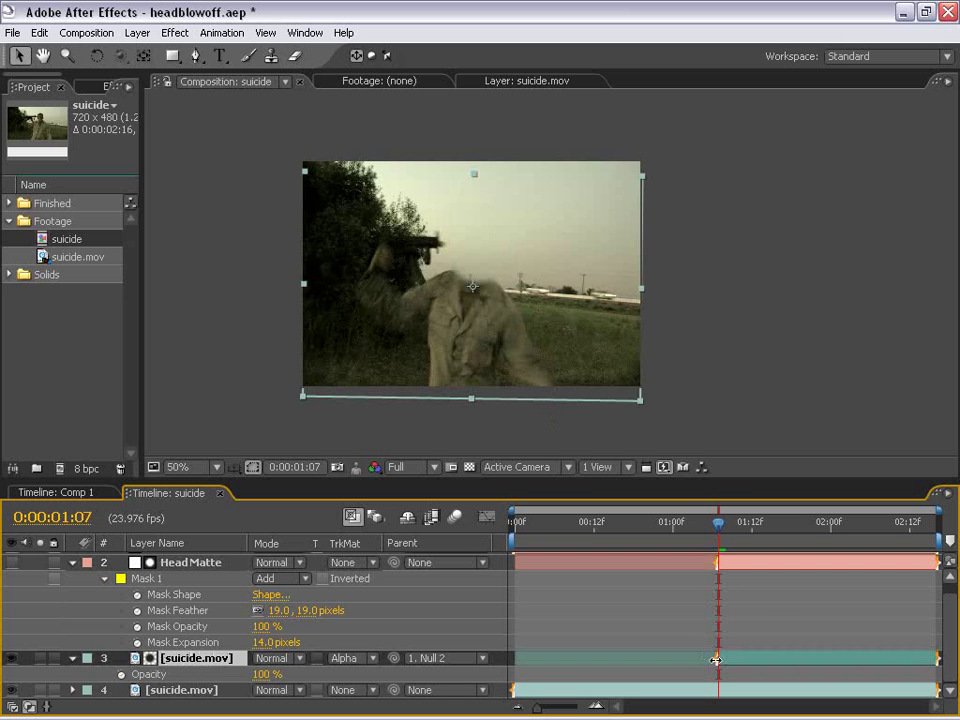
- Step through the frames from 0:00:01:07 and preview the playback to check the head removal
key("Page_Up")
key("Page_Down")
key("Page_Down")
key("Page_Down")
key("Page_Down")
key("Page_Down")
key("Page_Down")
key("Page_Down")
key("Page_Down")
key("Page_Down")
key("Page_Down")
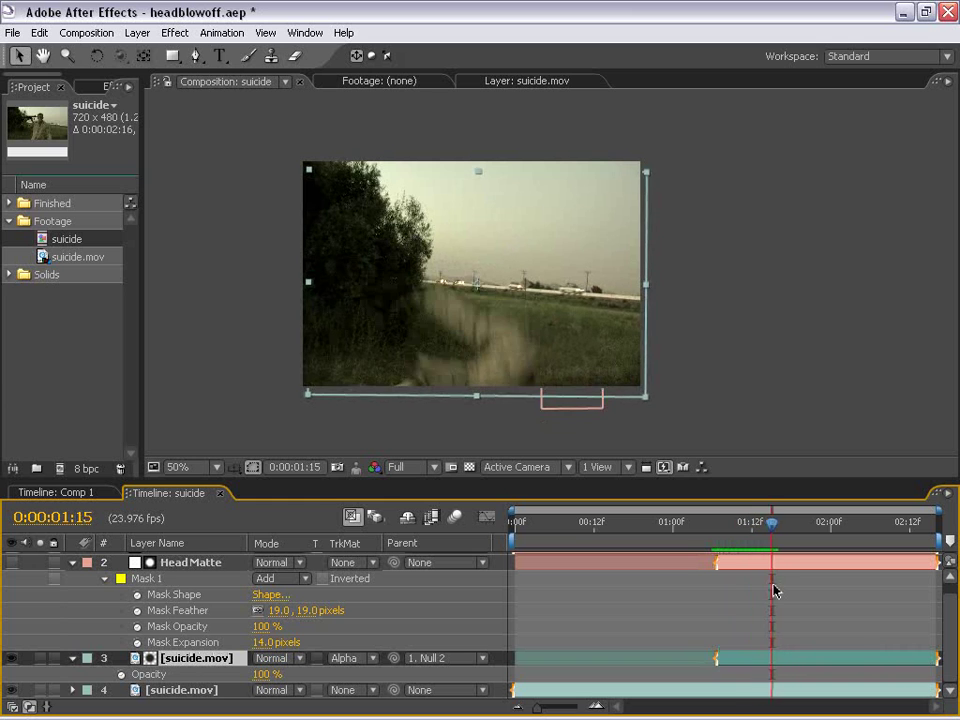
left_click_drag(549, 403, 503, 326)
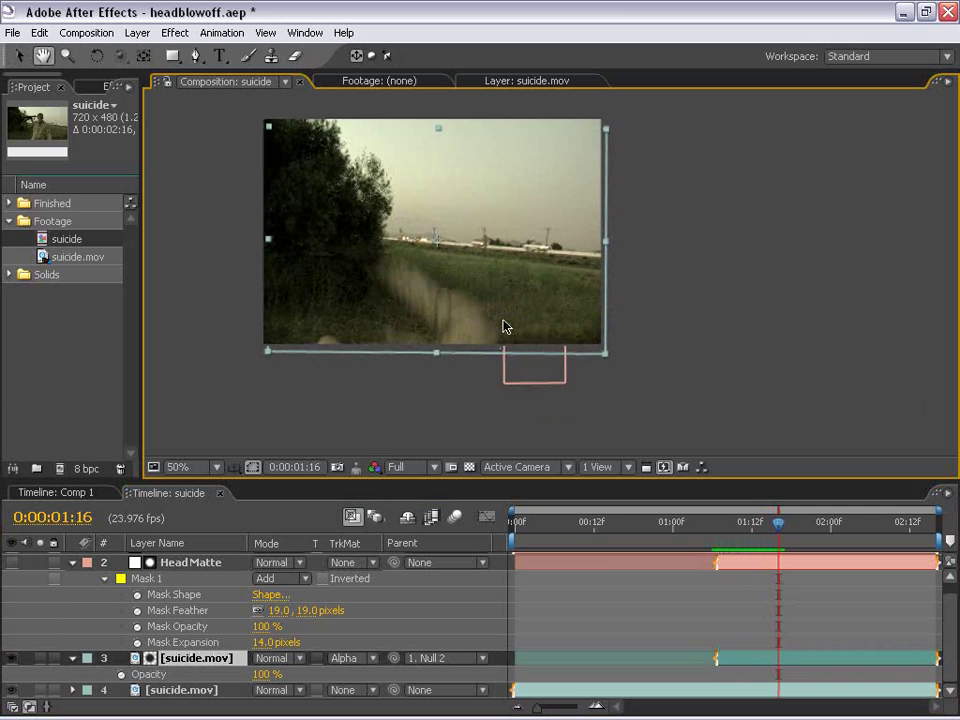
key("space")
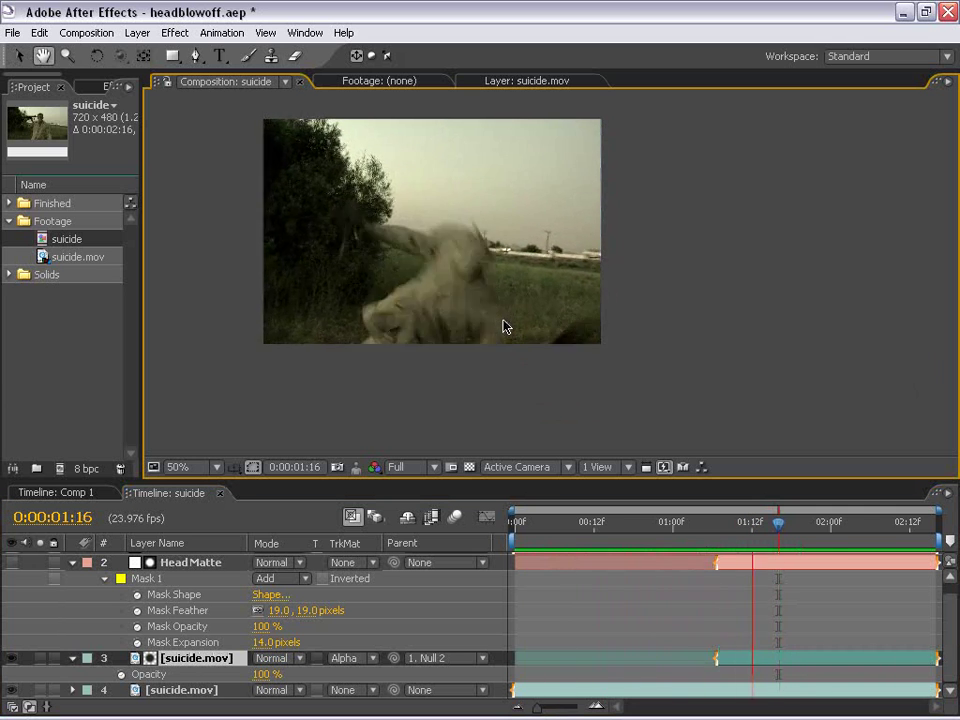
key("space")
left_click_drag(454, 251, 497, 282)
- Collapse the expanded properties of all layers in the suicide composition and deselect them
key("ctrl+a")
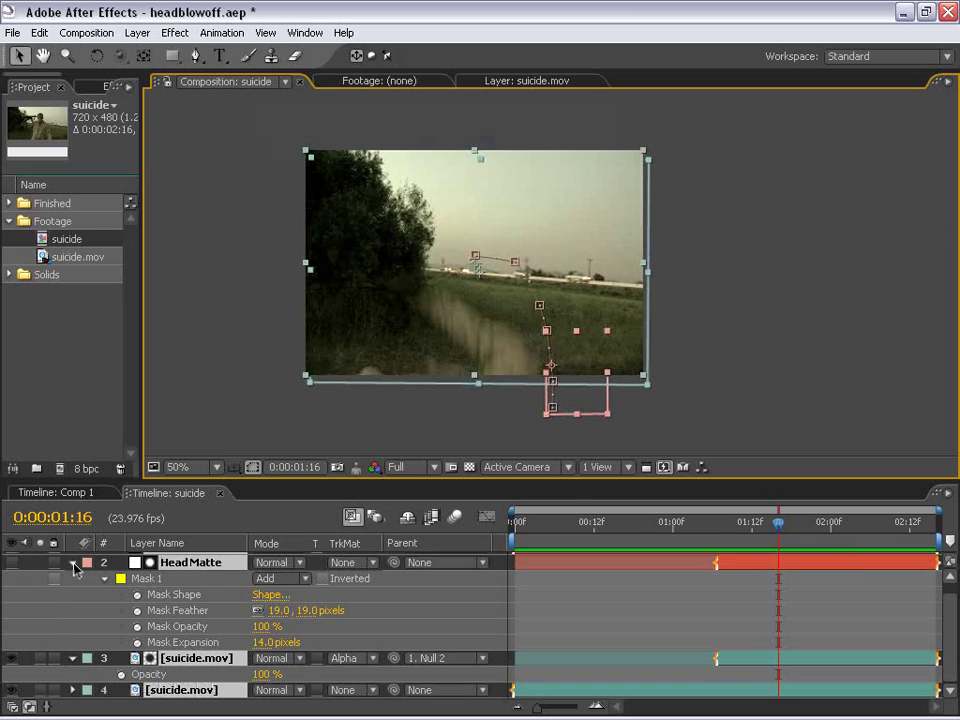
left_click(73, 562)
left_click(197, 648)
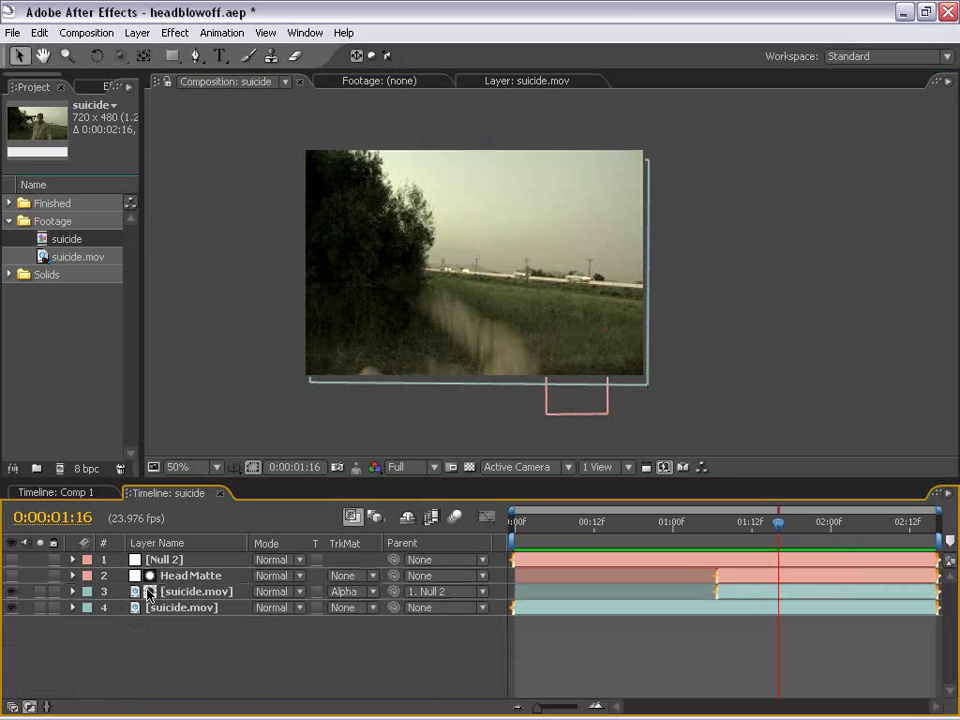
- Set the current time to 0:00:01:07, widen the project panel and open Adobe Bridge to browse for footage
left_click_drag(779, 522, 719, 533)
left_click_drag(140, 199, 320, 201)
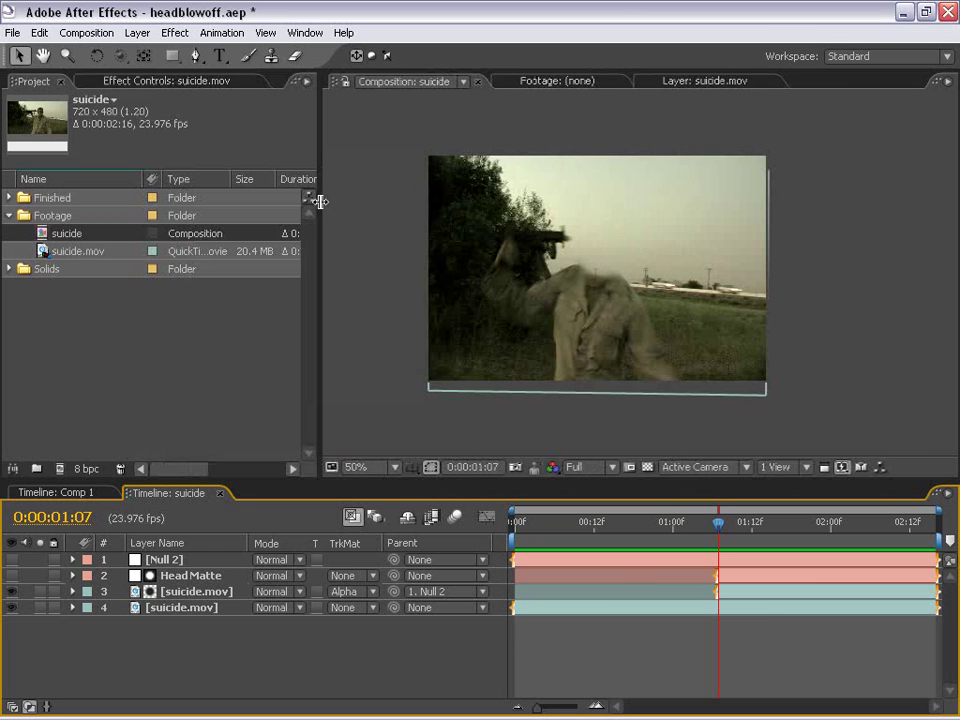
left_click(13, 33)
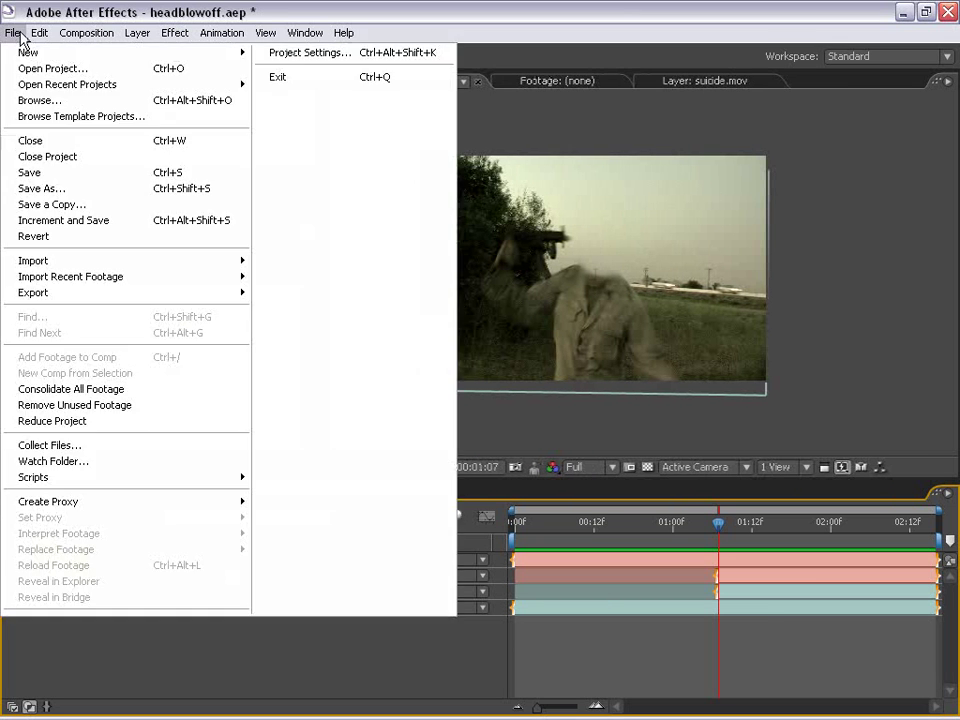
left_click(30, 101)
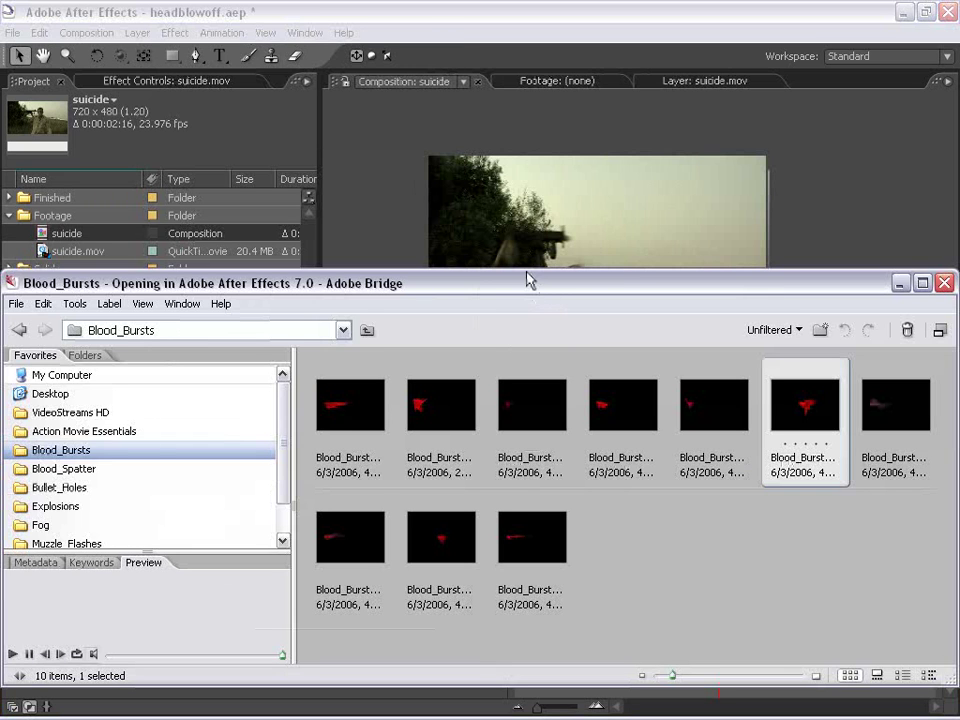
left_click_drag(530, 280, 512, 131)
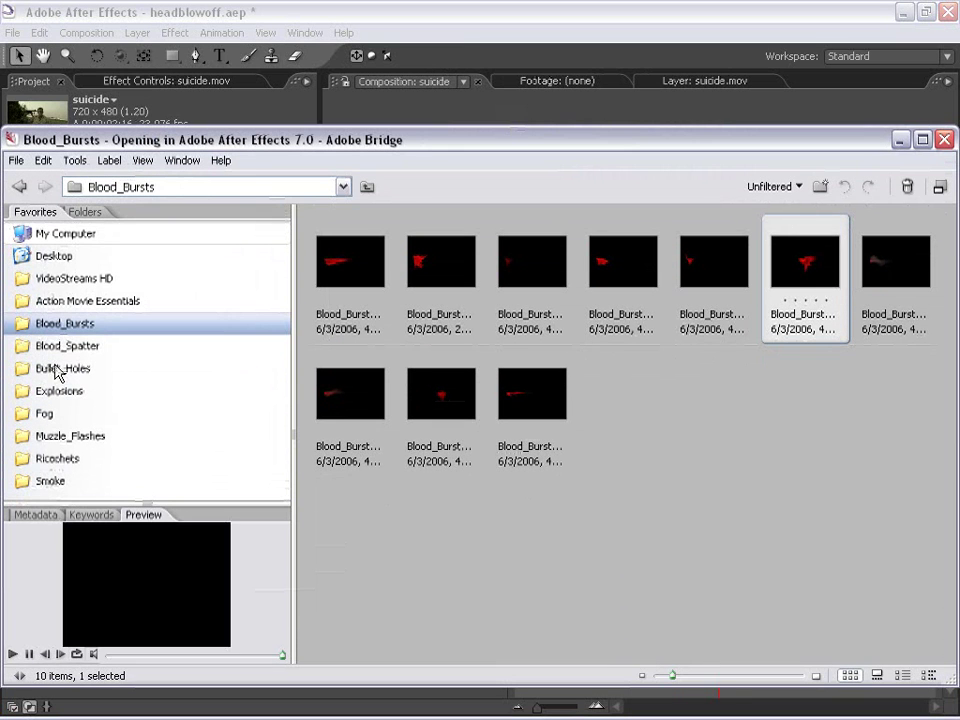
- Look through the Action Movie Essentials, Blood_Bursts, Blood_Spatter and Explosions footage folders
left_click(66, 301)
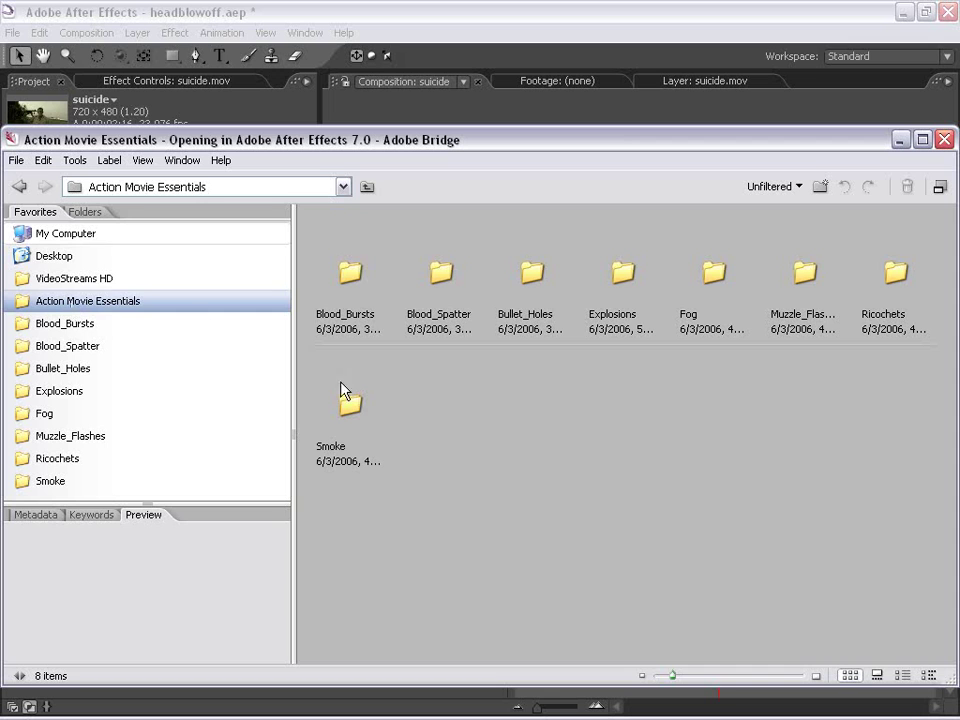
left_click(88, 324)
left_click(97, 346)
left_click(81, 398)
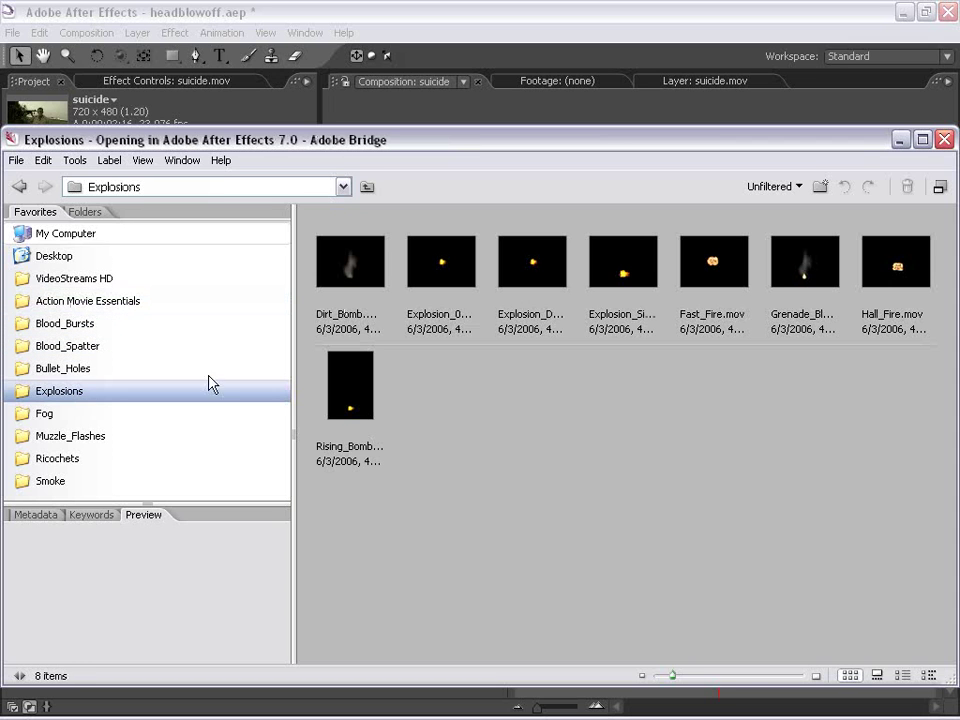
- Preview Blood_Burst_06.mov in the Blood_Bursts folder and import it into the project
left_click(64, 324)
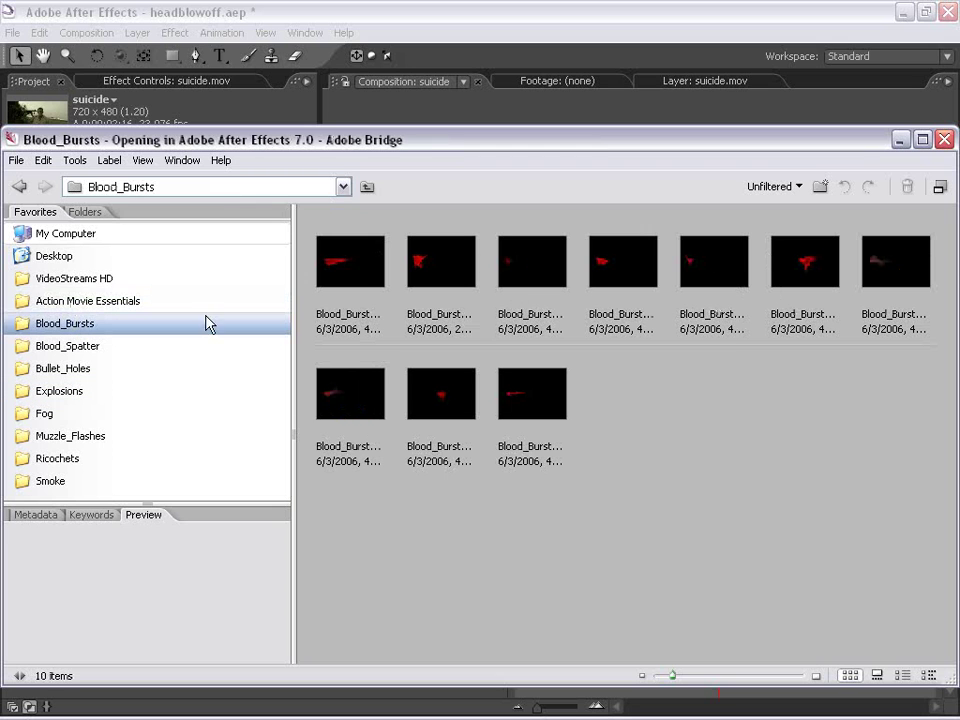
left_click(364, 274)
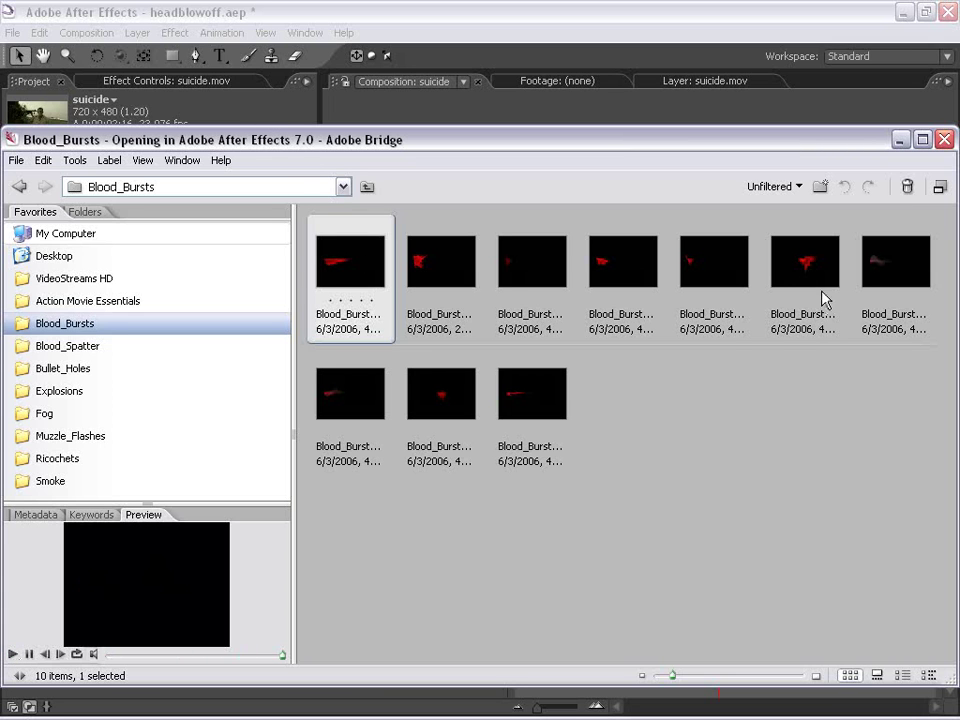
left_click(797, 268)
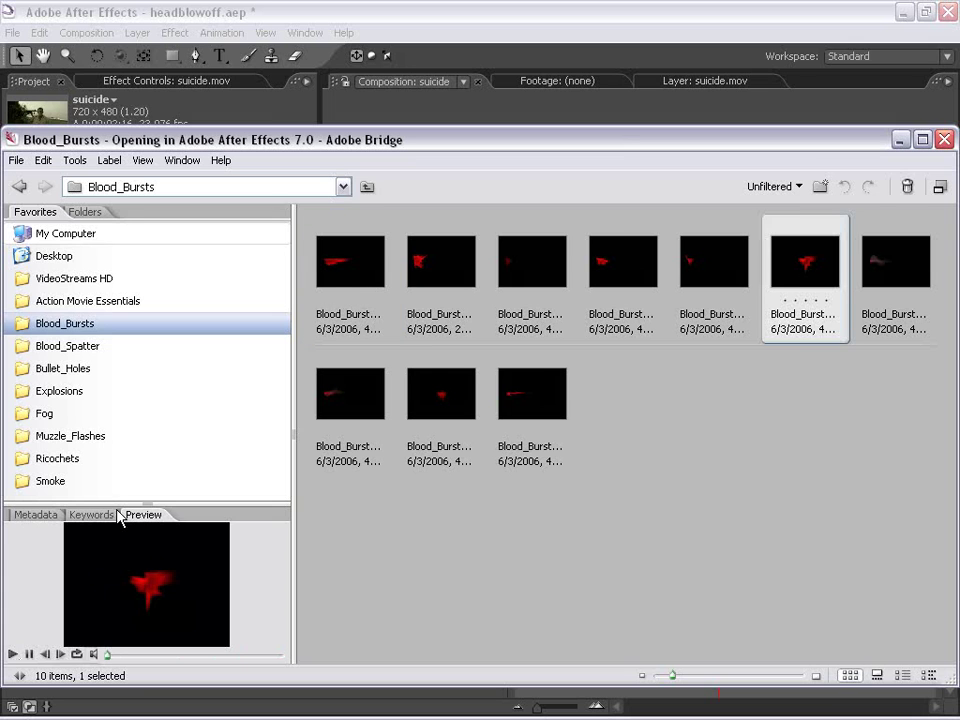
left_click(13, 655)
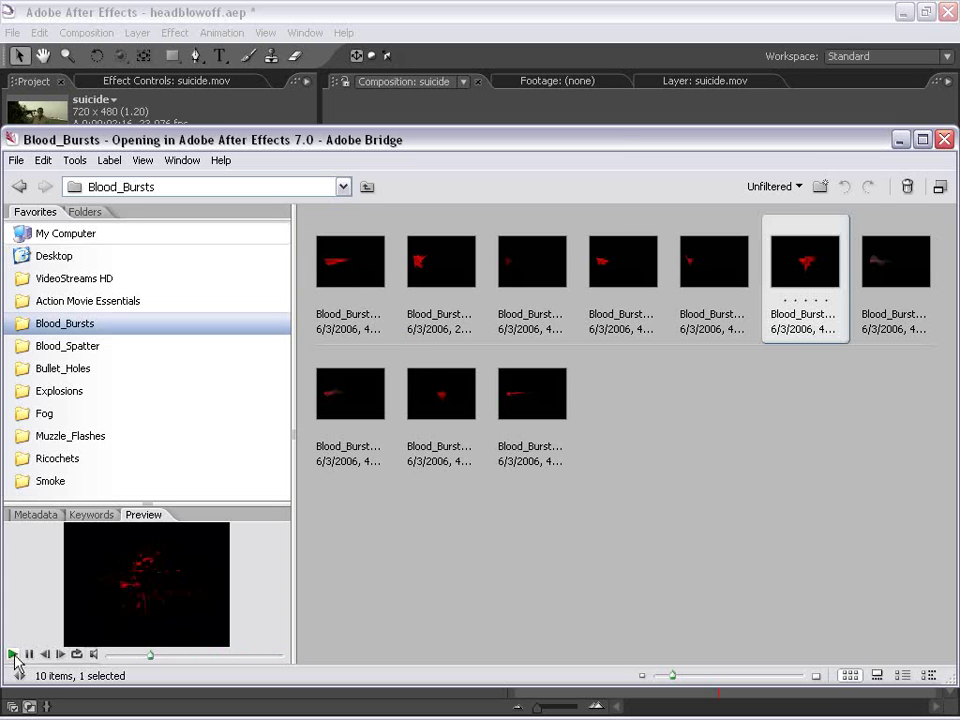
double_click(806, 270)
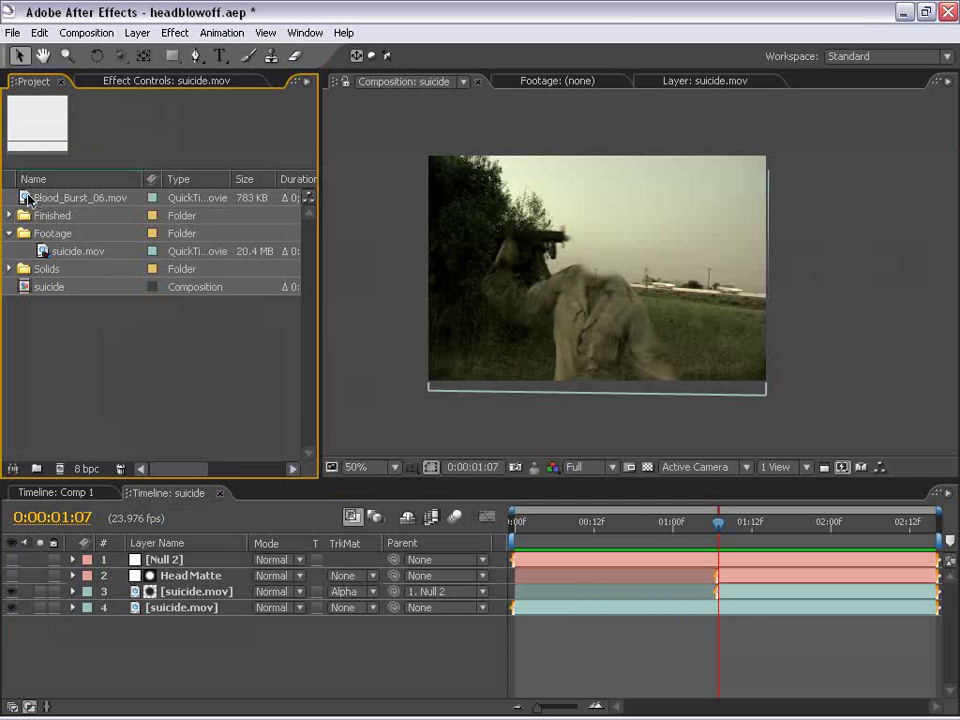
- Add Blood_Burst_06.mov as the top layer starting at 0:00:01:07 and place it over the actor's missing head
left_click_drag(26, 200, 720, 562)
left_click(606, 308)
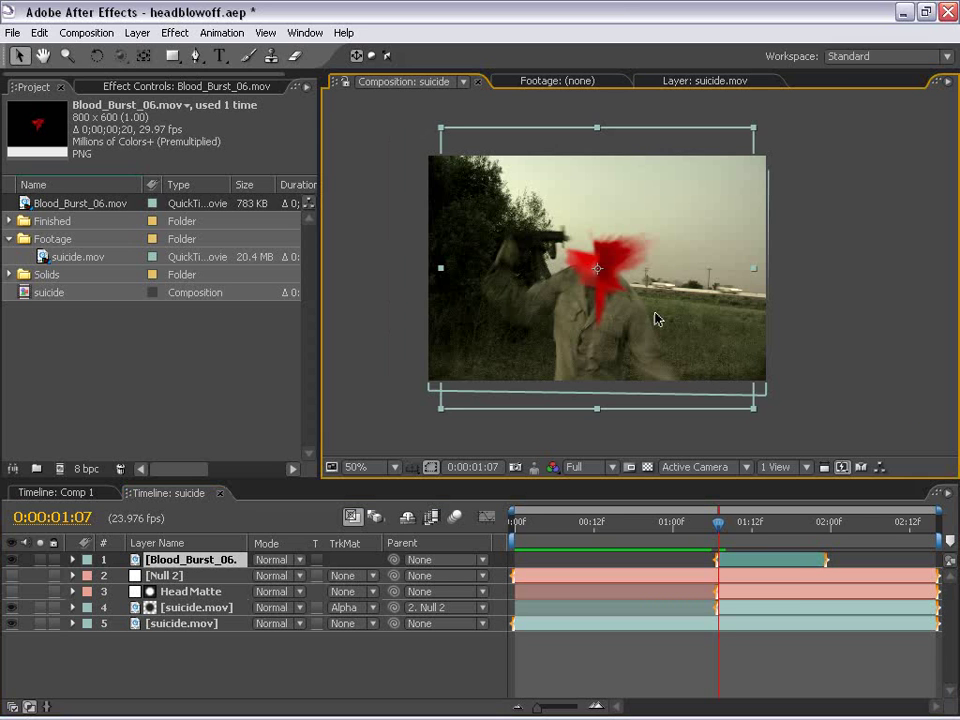
left_click_drag(634, 298, 625, 283)
- Shift the blood burst layer to start at 0:00:01:06 and reposition it over the actor's head
key("Page_Up")
left_click_drag(739, 561, 733, 561)
mouse_move(617, 286)
left_mouse_down()
mouse_move(617, 273)
mouse_move(623, 282)
left_mouse_up()
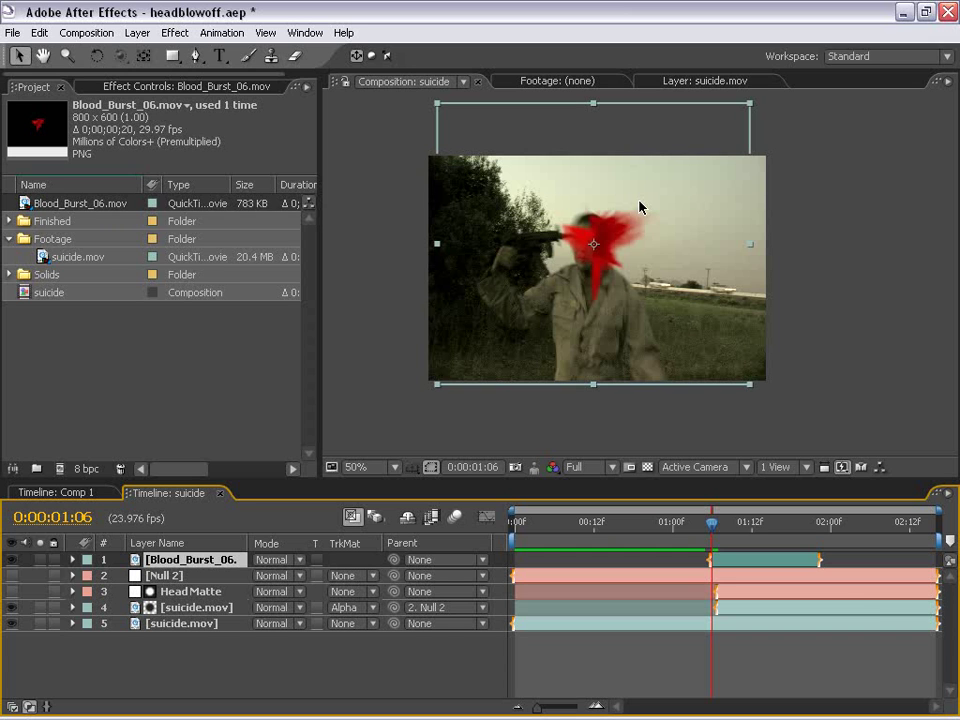
left_click(610, 672)
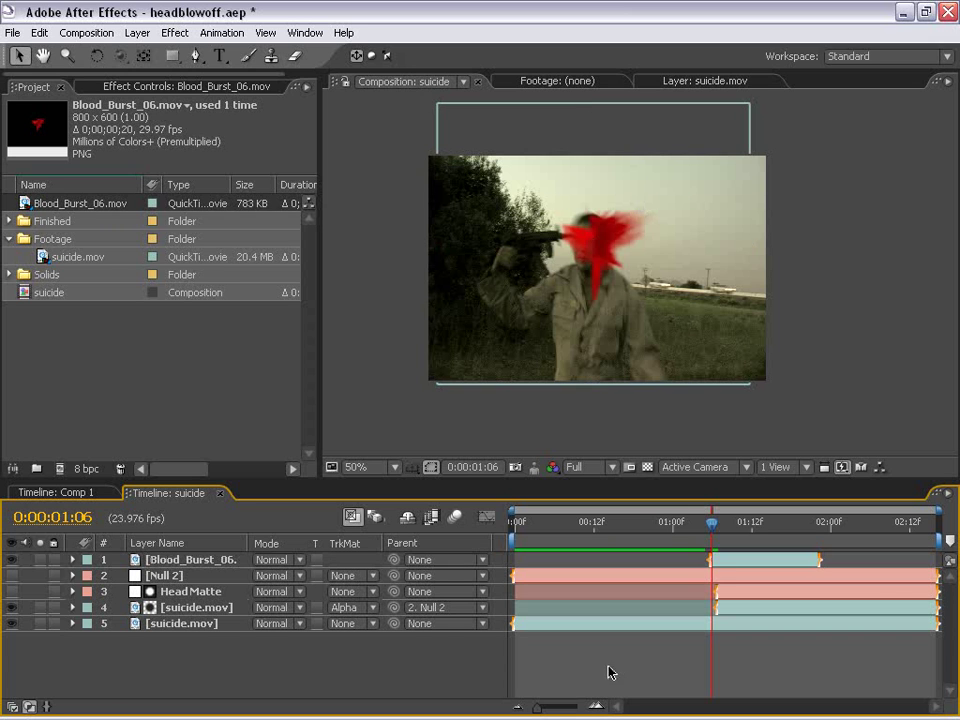
- Apply the Hue/Saturation and Levels color correction effects to the blood burst layer
left_click(736, 566)
left_click(175, 32)
mouse_move(224, 196)
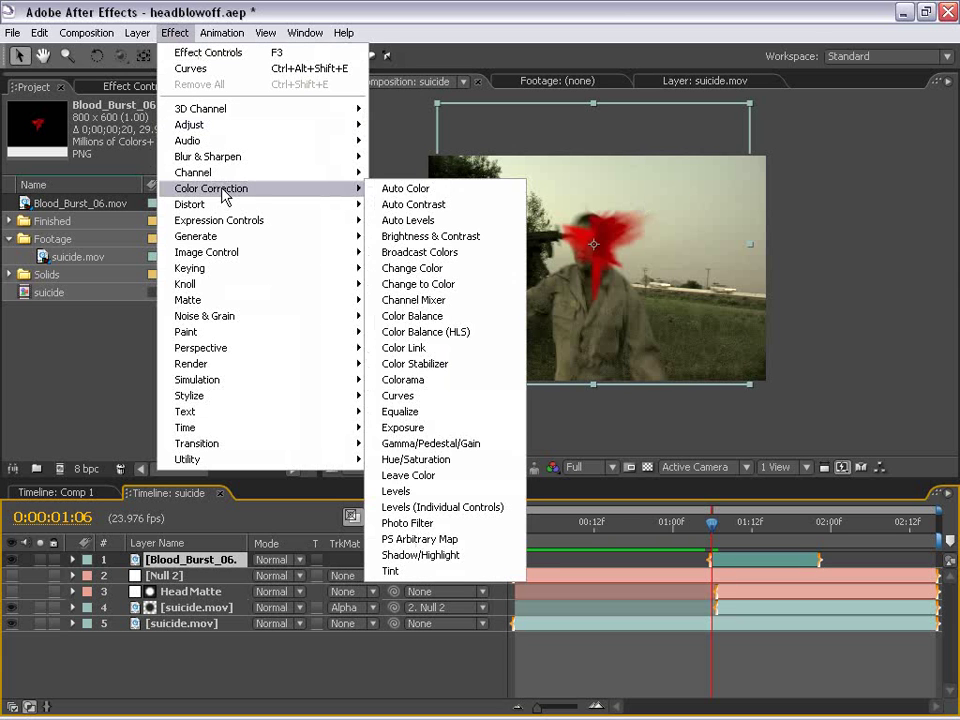
left_click(425, 459)
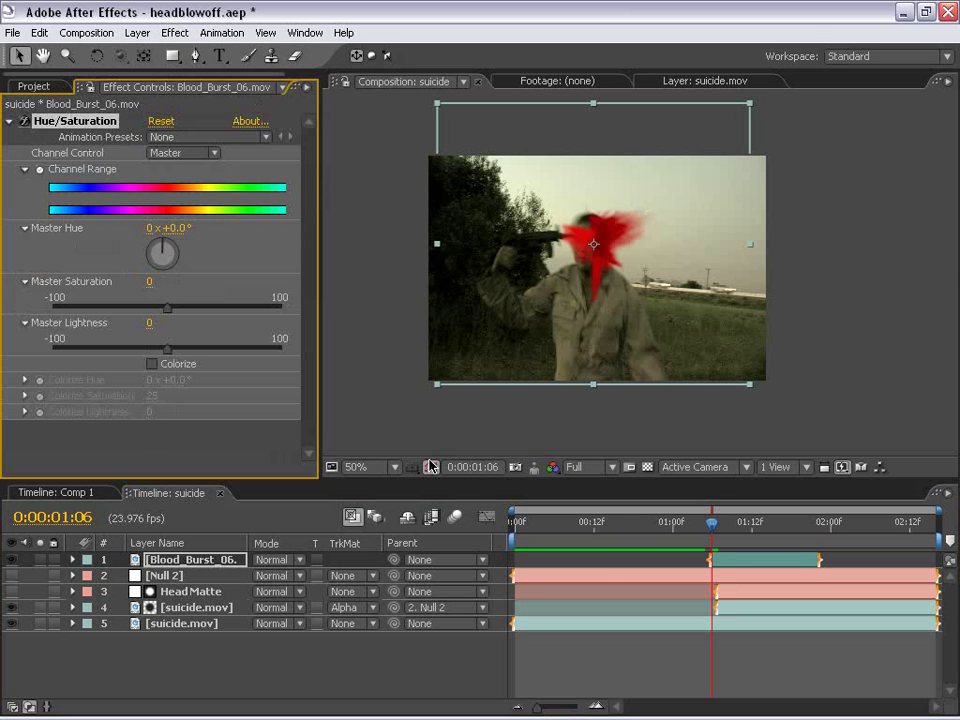
left_click(174, 32)
mouse_move(222, 194)
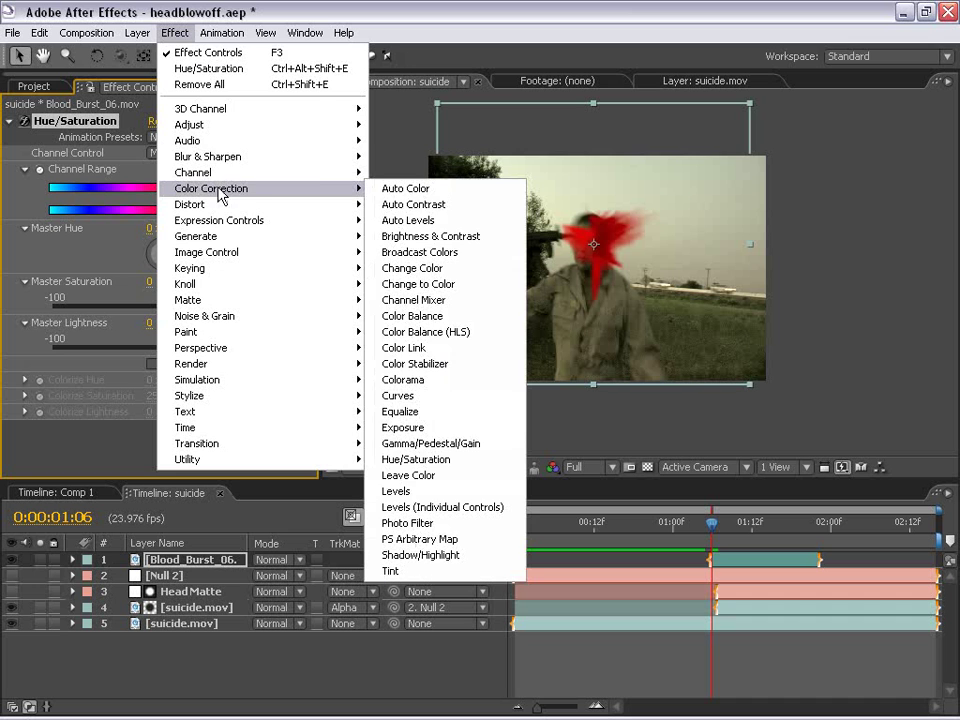
left_click(398, 492)
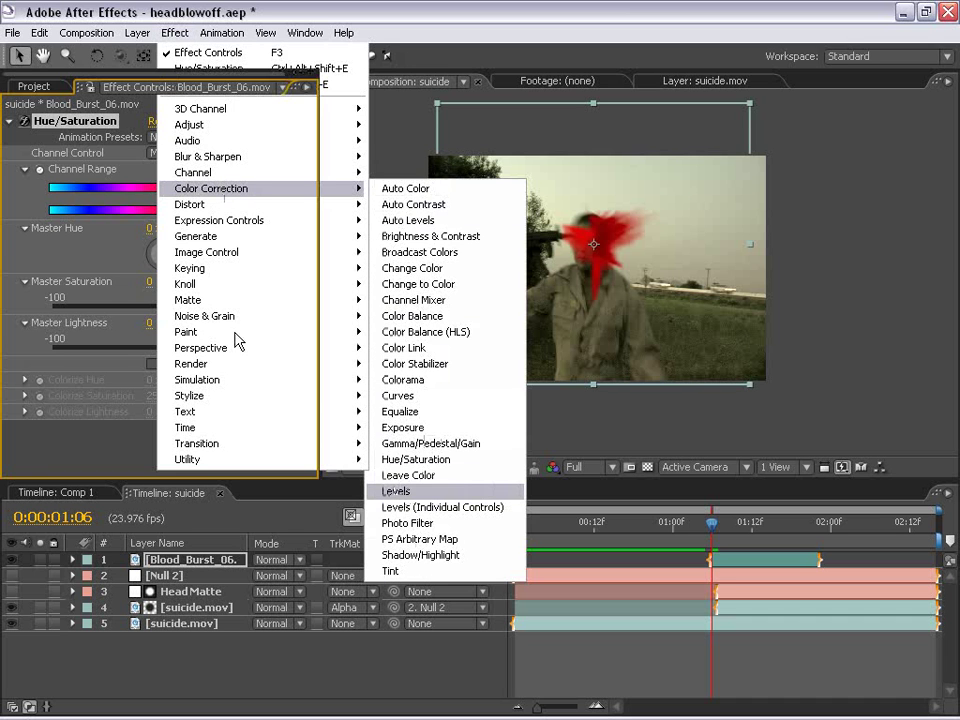
- Set the blood burst's Master Saturation to -60 and Master Lightness to -30
scroll(304, 190, "up", 5)
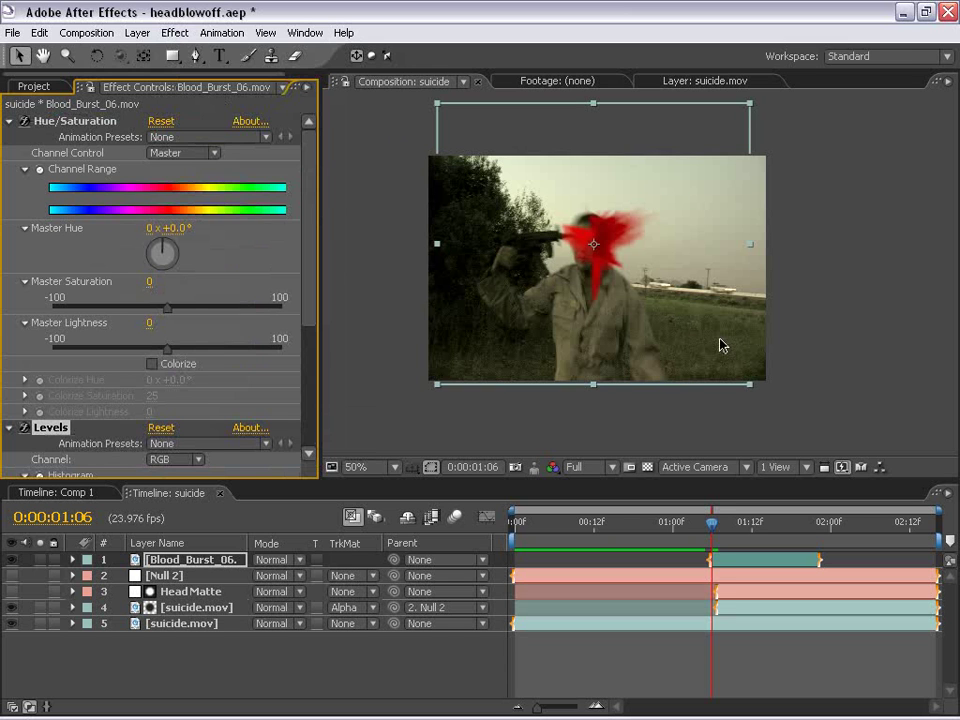
left_click_drag(168, 310, 105, 311)
left_click(155, 282)
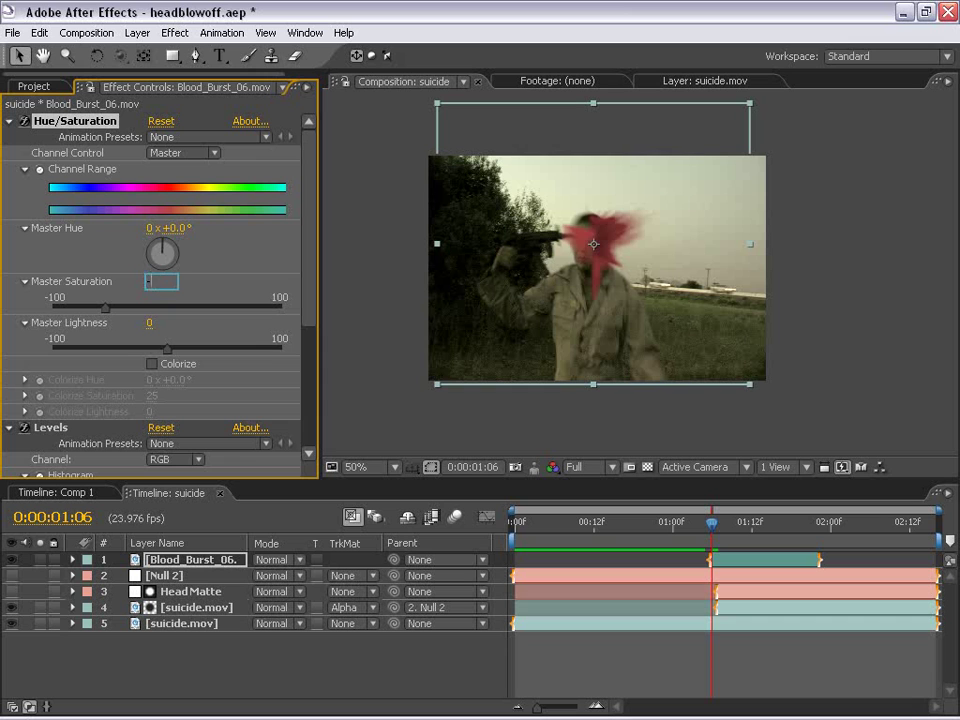
type("-60")
key("Return")
left_click(149, 322)
key("Return")
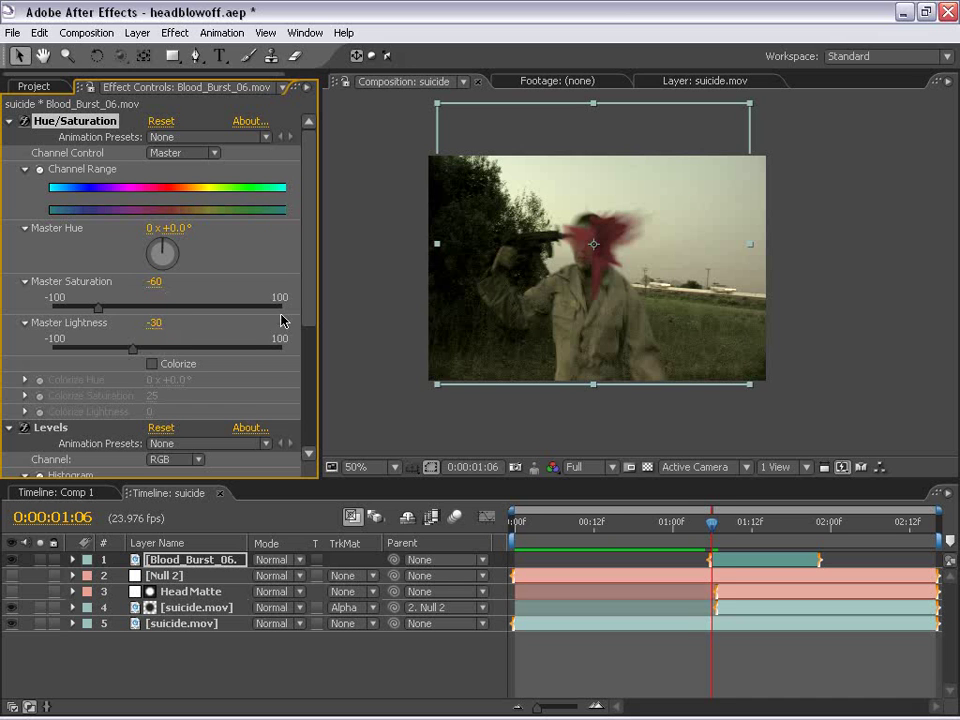
- At 0:00:01:07, set the blood burst's Levels to Input Black 61 and Input White 227
key("space")
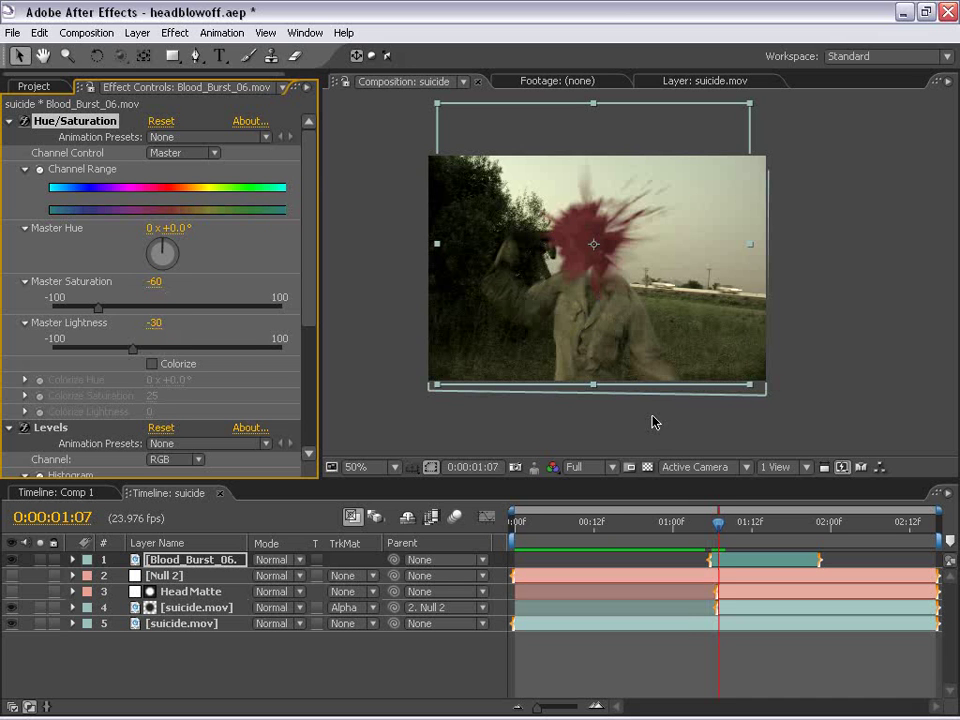
left_click_drag(313, 171, 330, 331)
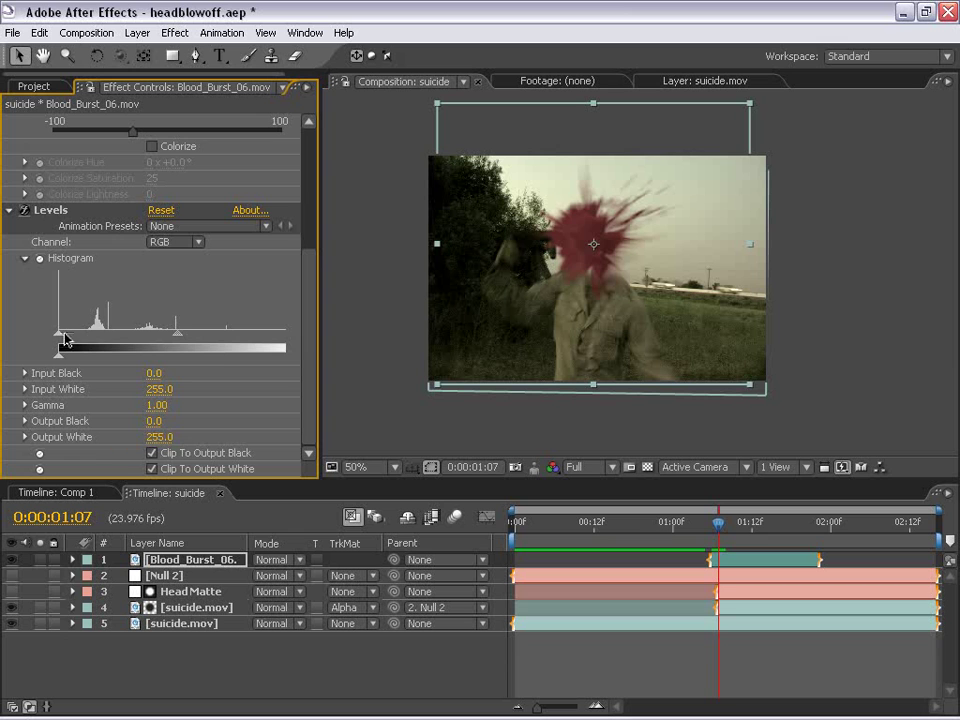
left_click_drag(59, 333, 120, 340)
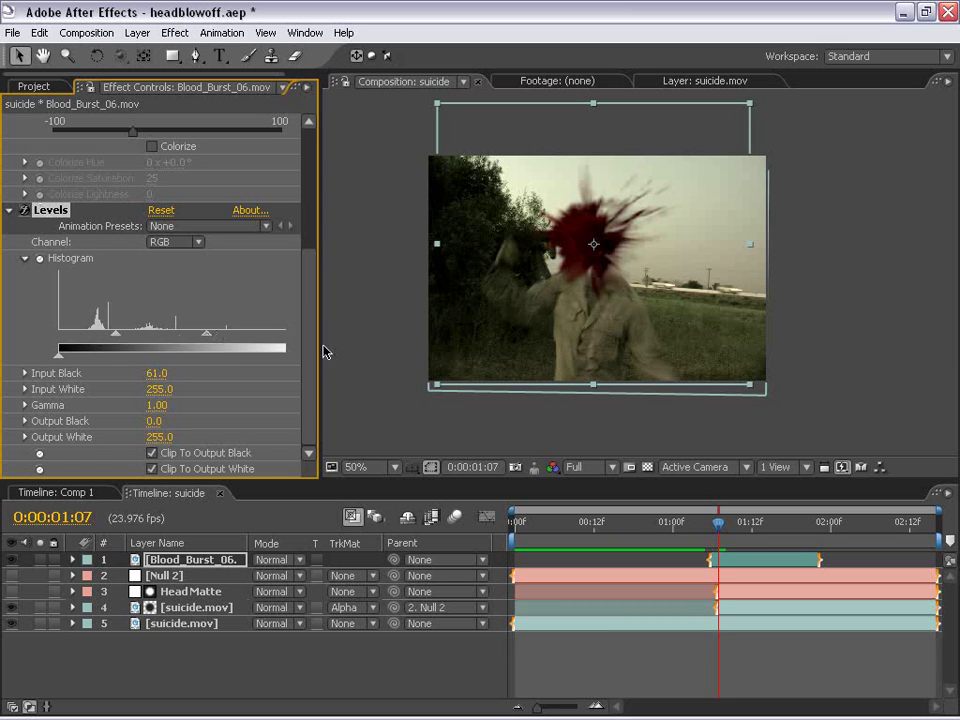
left_click_drag(321, 339, 393, 348)
left_click_drag(298, 334, 272, 334)
scroll(758, 337, "up", 1)
left_click_drag(600, 302, 703, 348)
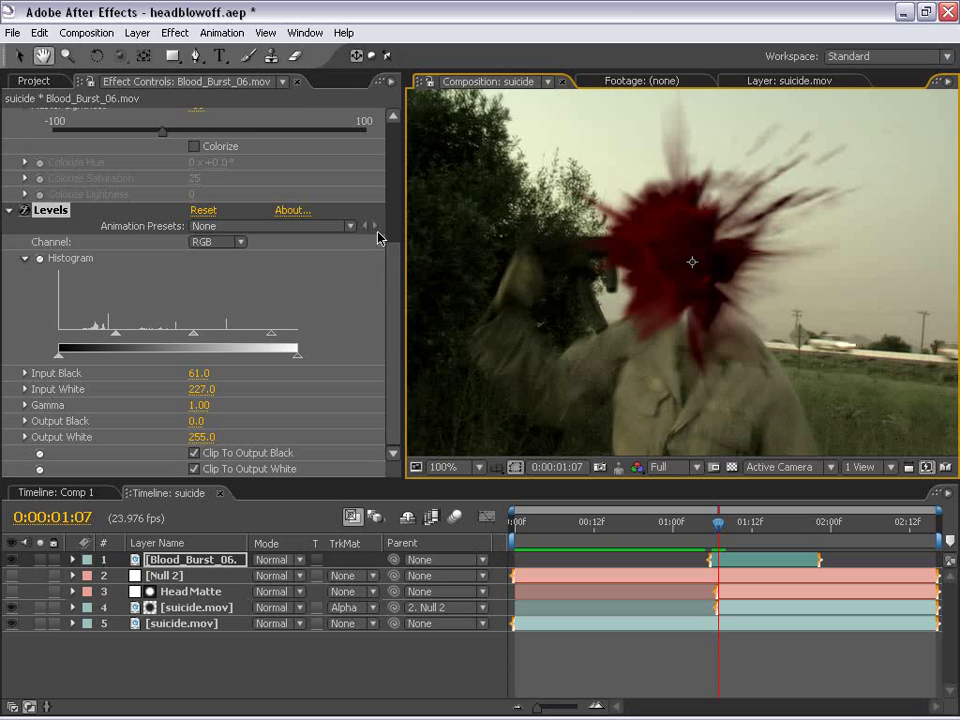
- Set the blood burst's Master Saturation to -65
left_click_drag(393, 266, 393, 168)
left_click(196, 238)
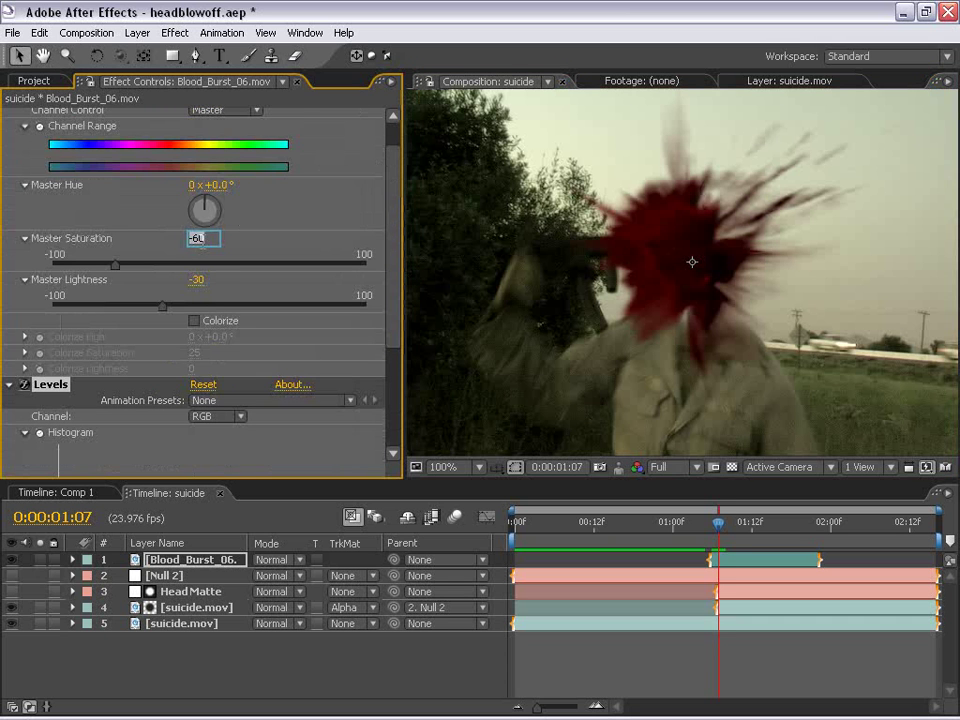
type("-65")
key("Return")
- Examine the color-corrected blood burst against the footage at 100% in the enlarged composition view
scroll(574, 256, "down", 1)
key("space")
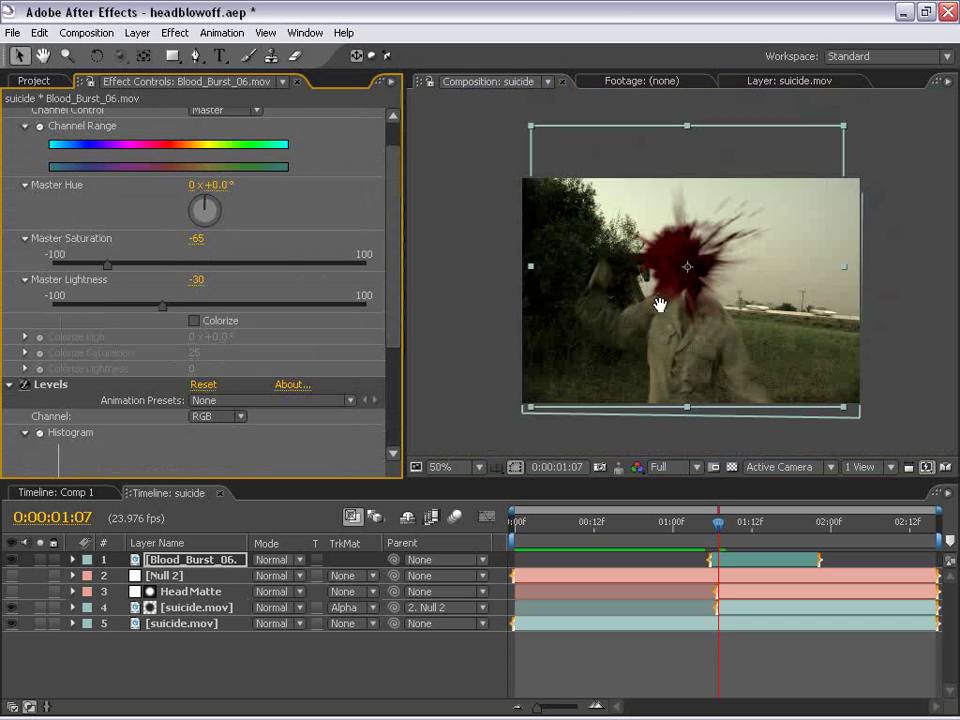
left_click_drag(803, 368, 698, 356)
key("grave")
scroll(651, 335, "up", 1)
left_click_drag(340, 455, 489, 419)
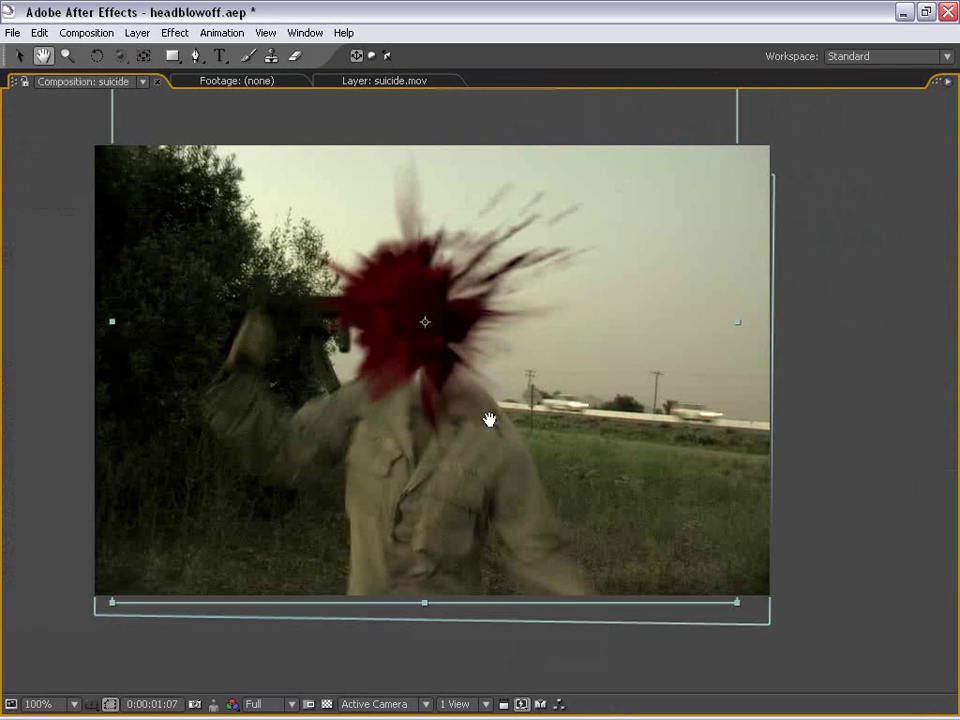
key("grave")
scroll(662, 300, "down", 2)
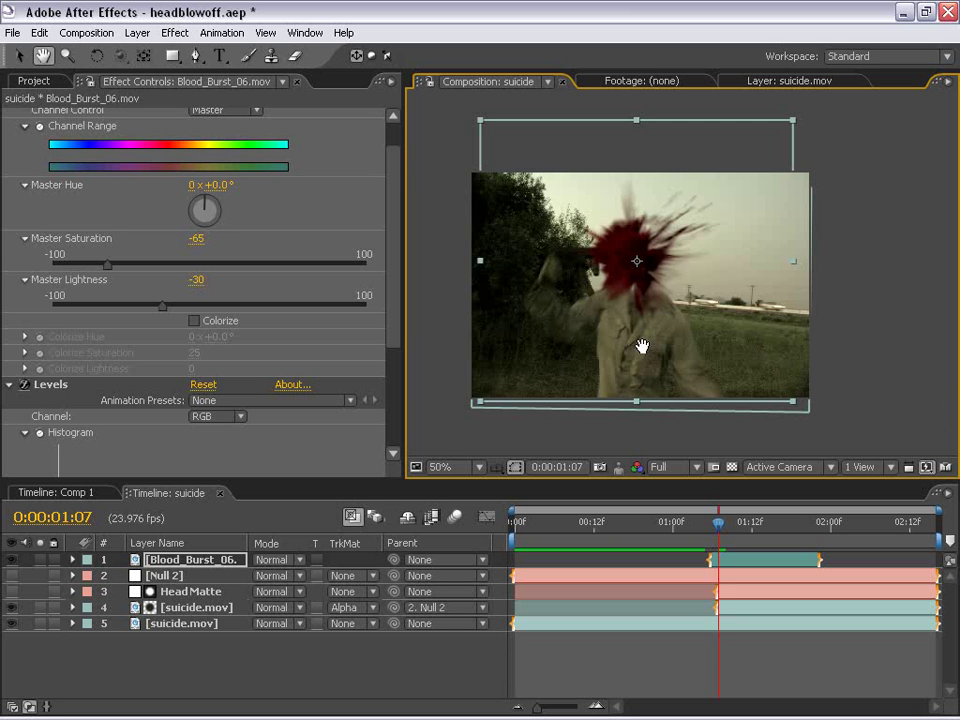
scroll(683, 275, "up", 2)
left_click_drag(641, 343, 696, 324)
scroll(677, 281, "down", 2)
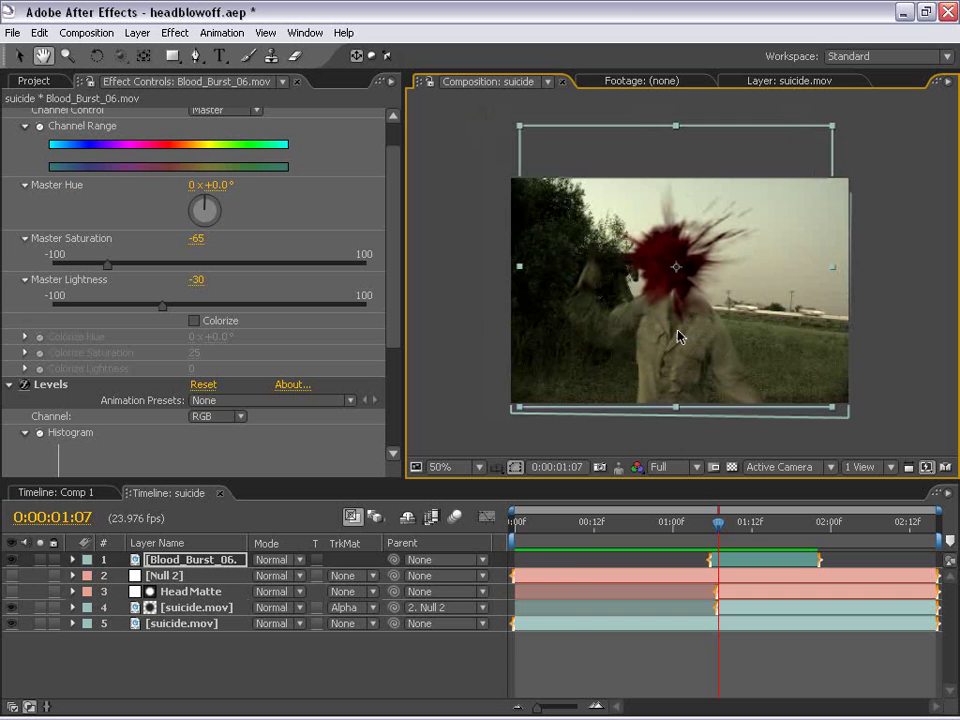
- Play back the shot to review the color-corrected blood burst over the footage
key("space")
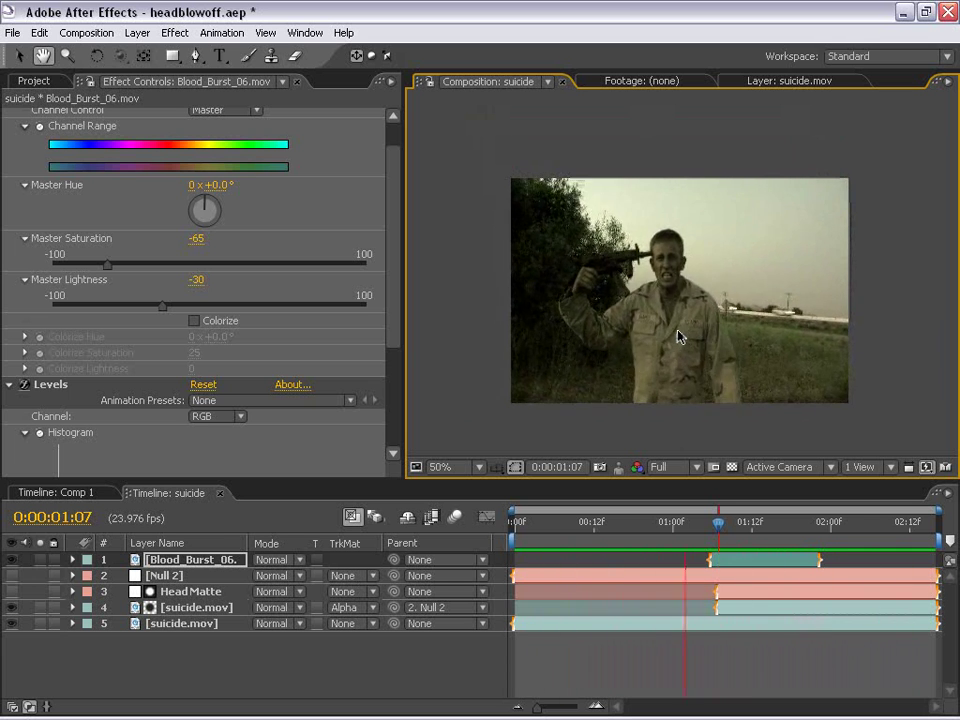
key("space")
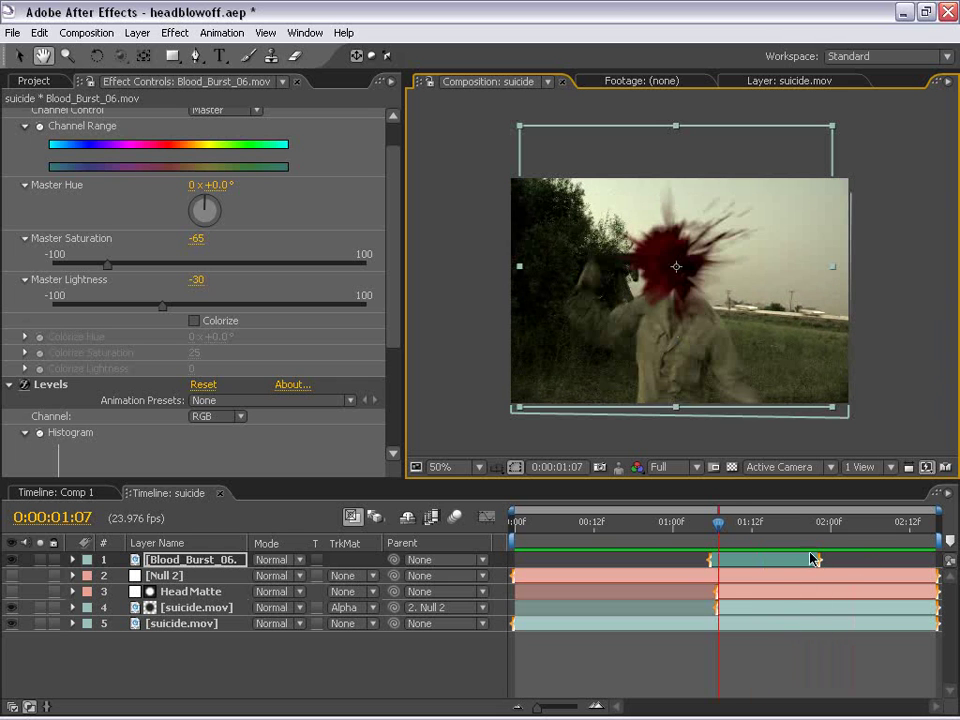
left_click_drag(718, 522, 720, 524)
key("v")
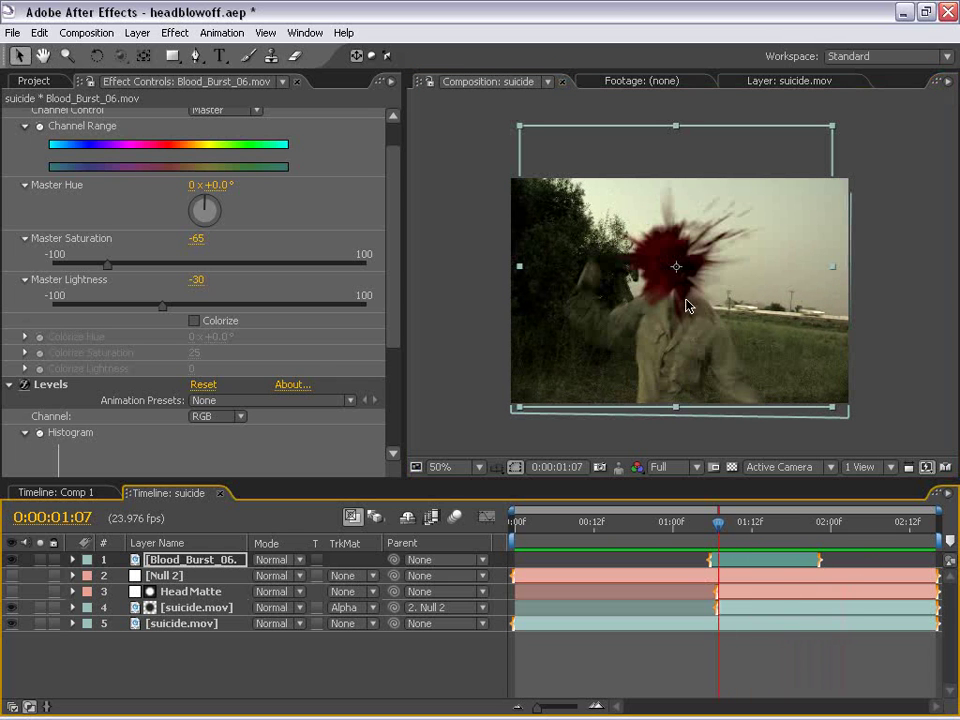
left_click_drag(690, 306, 700, 302)
key("space")
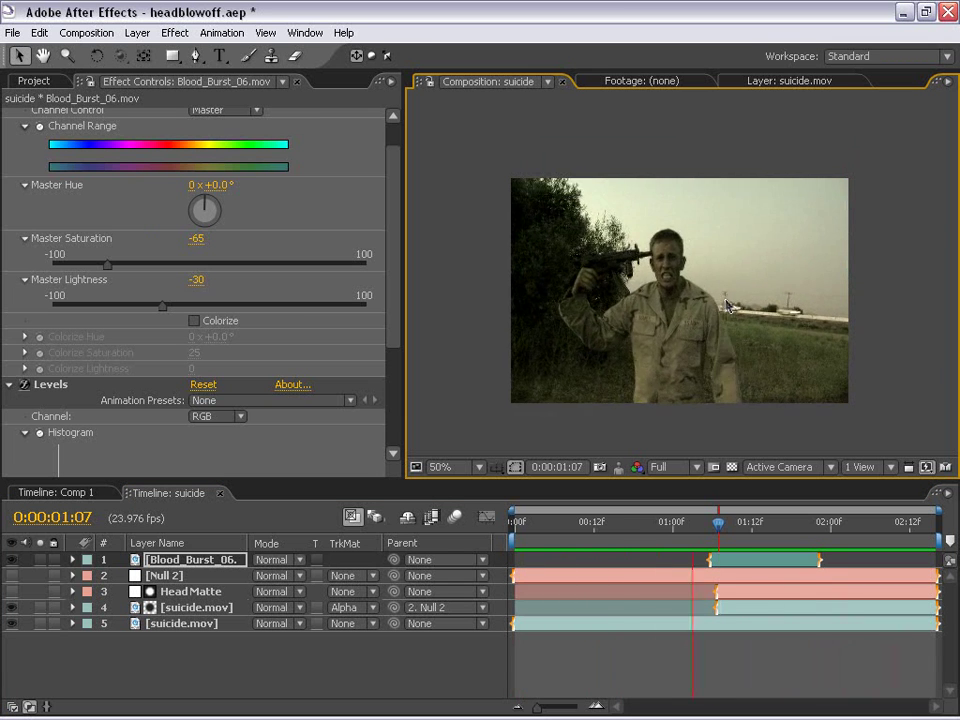
key("space")
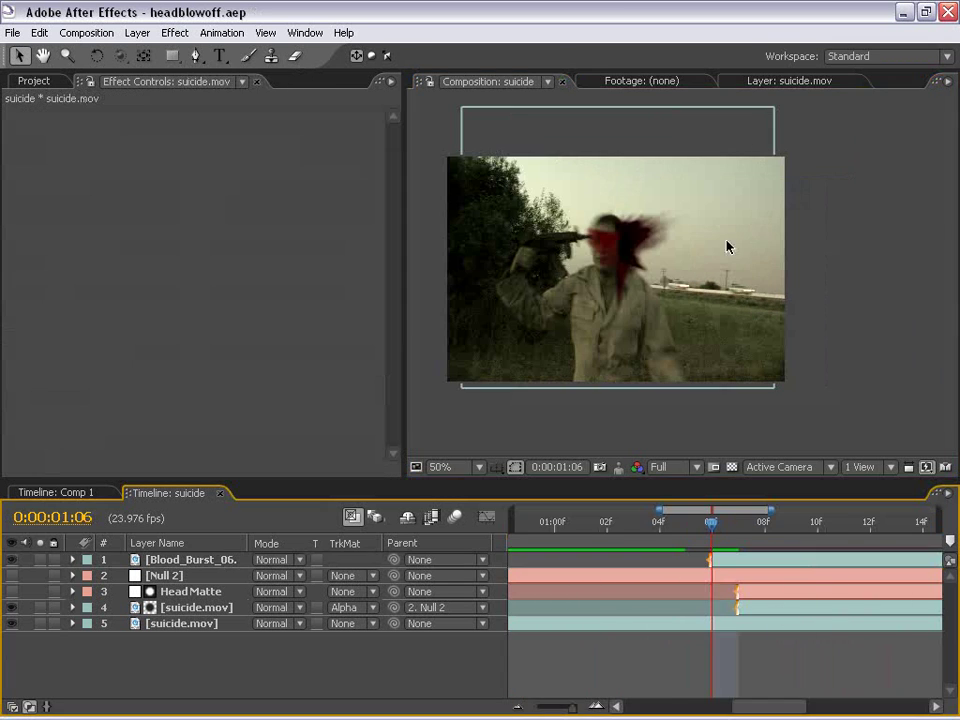
- Import the muzzle flash clip 9mm_01.mov from the Muzzle_Flashes folder in Adobe Bridge
left_click(12, 32)
left_click(21, 99)
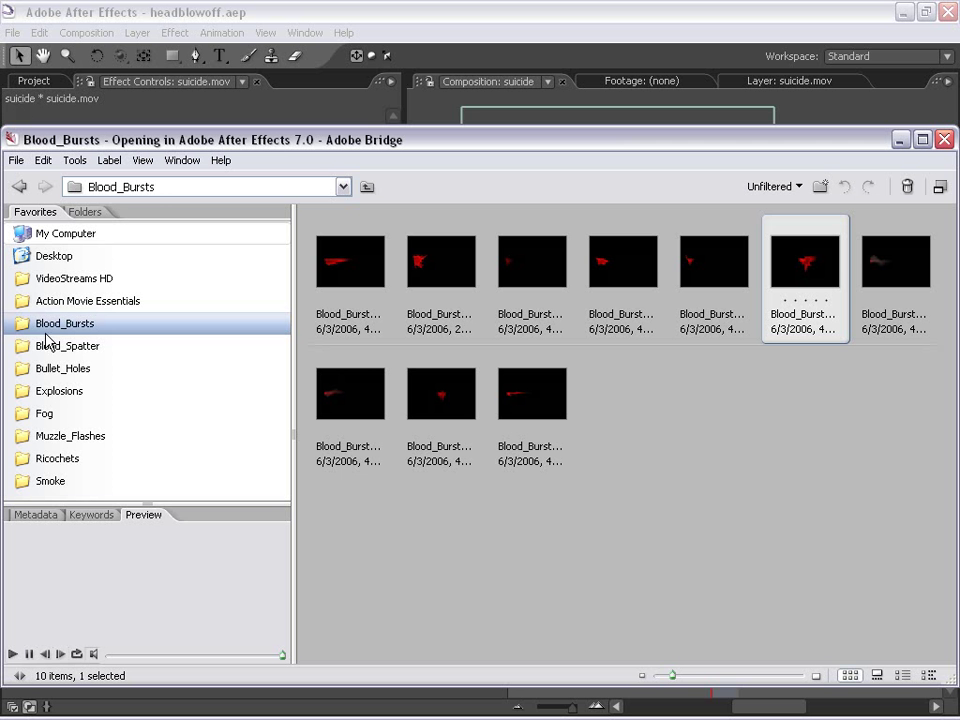
left_click(72, 436)
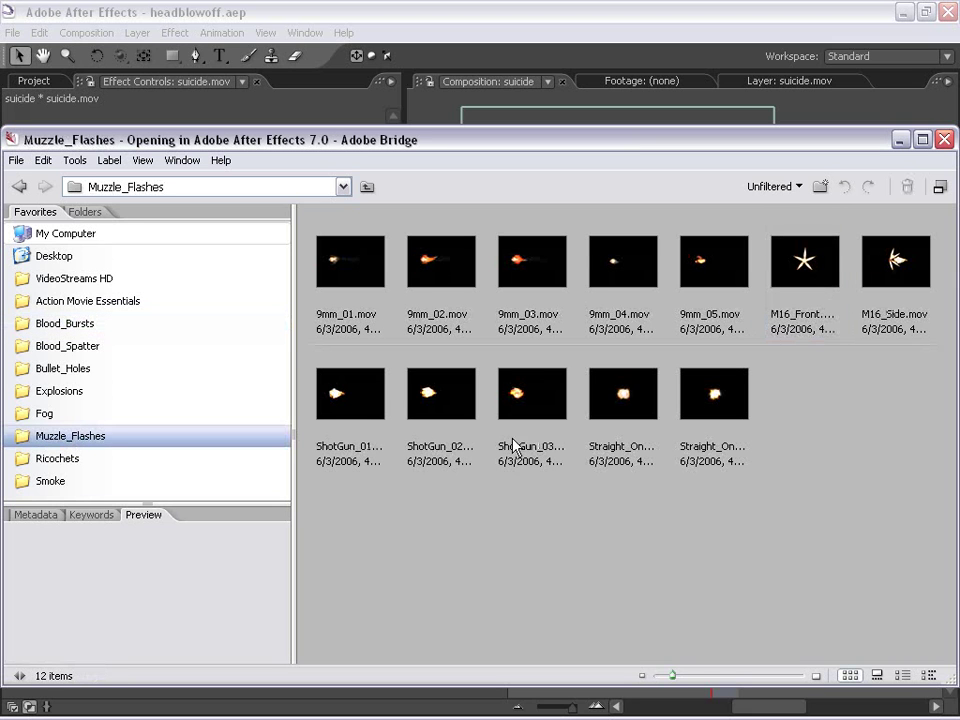
left_click(345, 265)
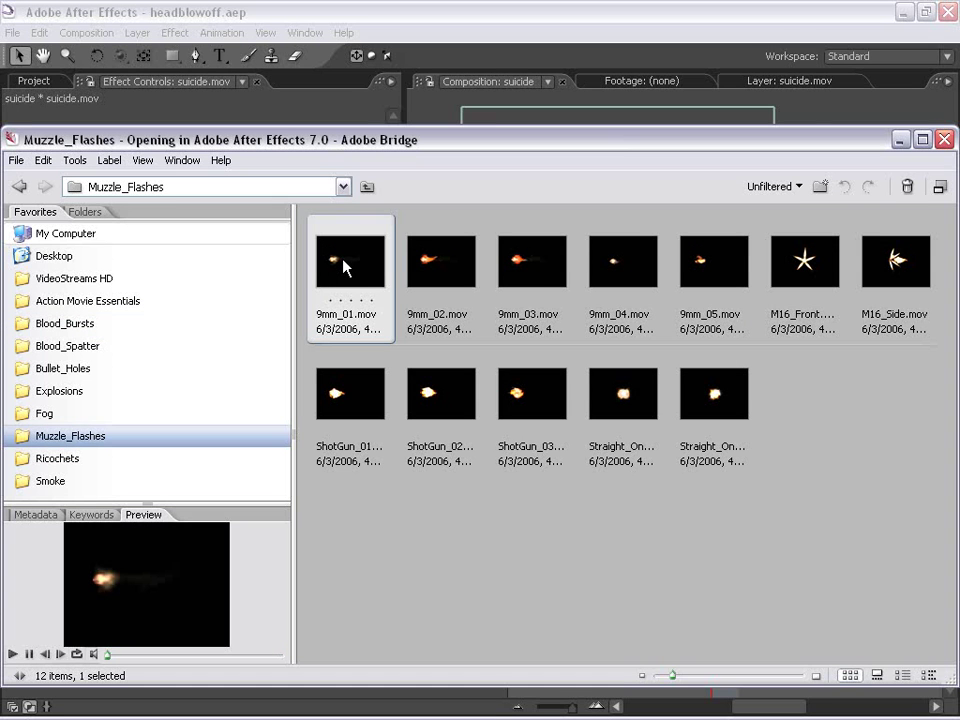
double_click(350, 268)
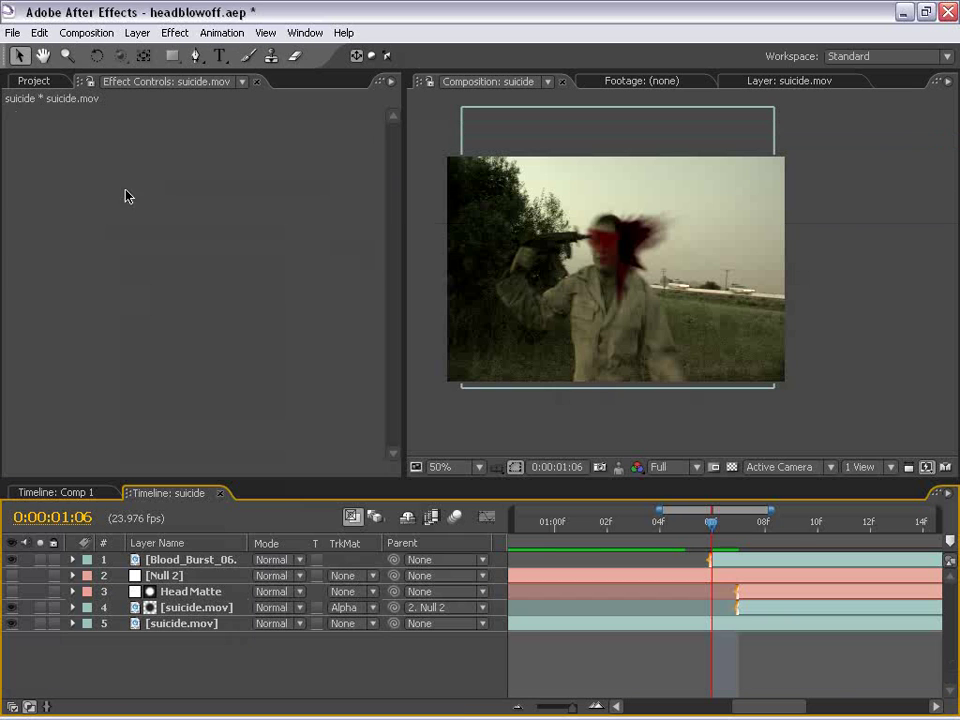
- Add 9mm_01.mov to the suicide composition as the topmost layer, starting at 0:00:01:06
left_click(36, 81)
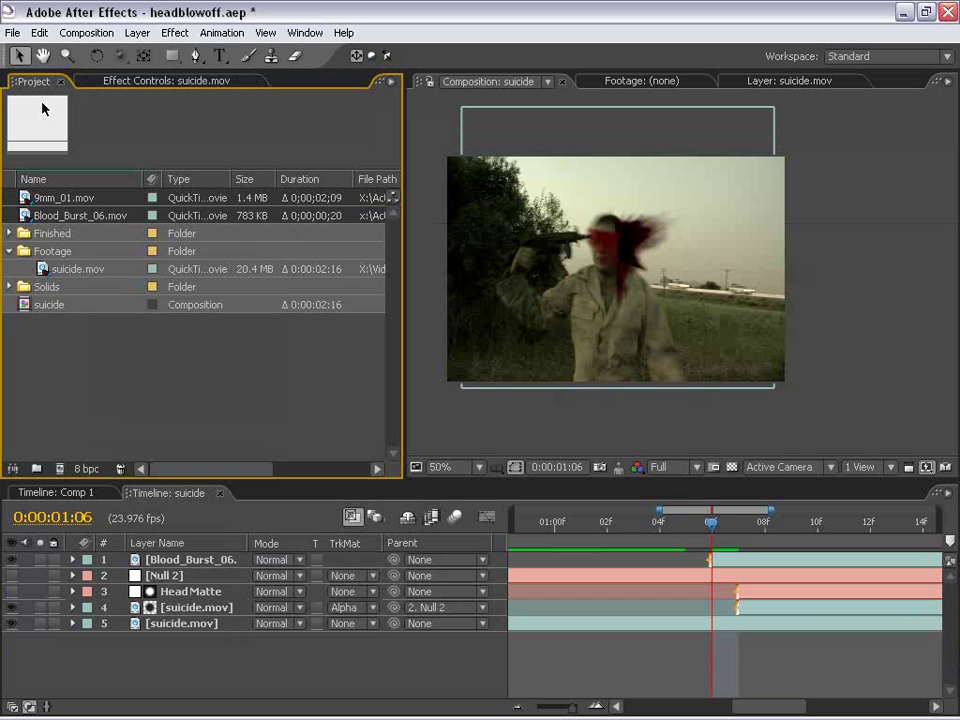
left_click(40, 198)
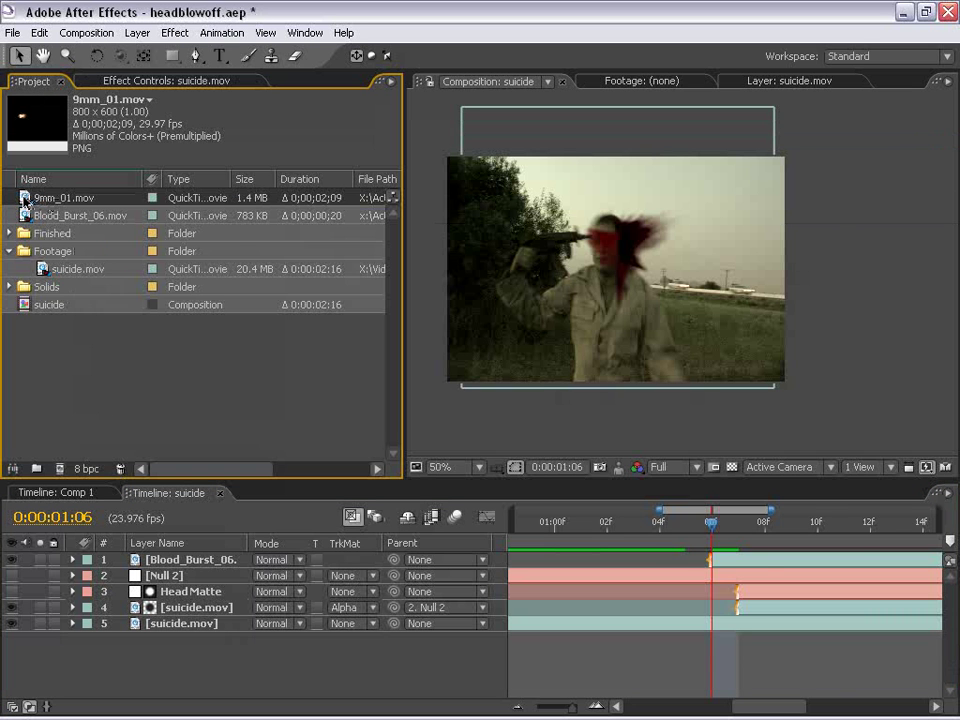
mouse_move(28, 201)
left_mouse_down()
mouse_move(761, 557)
mouse_move(722, 570)
mouse_move(714, 561)
left_mouse_up()
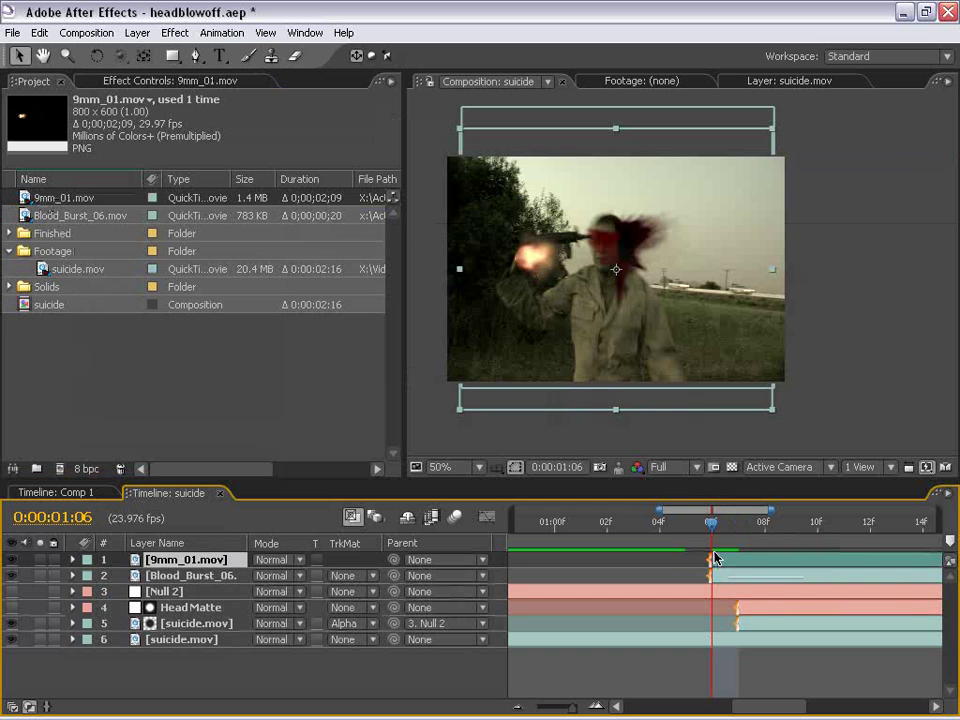
- Place the muzzle flash at the tip of the gun barrel and scale it down to about two thirds of its size
left_click_drag(533, 296, 595, 248)
left_click_drag(840, 393, 748, 337)
scroll(647, 306, "up", 2)
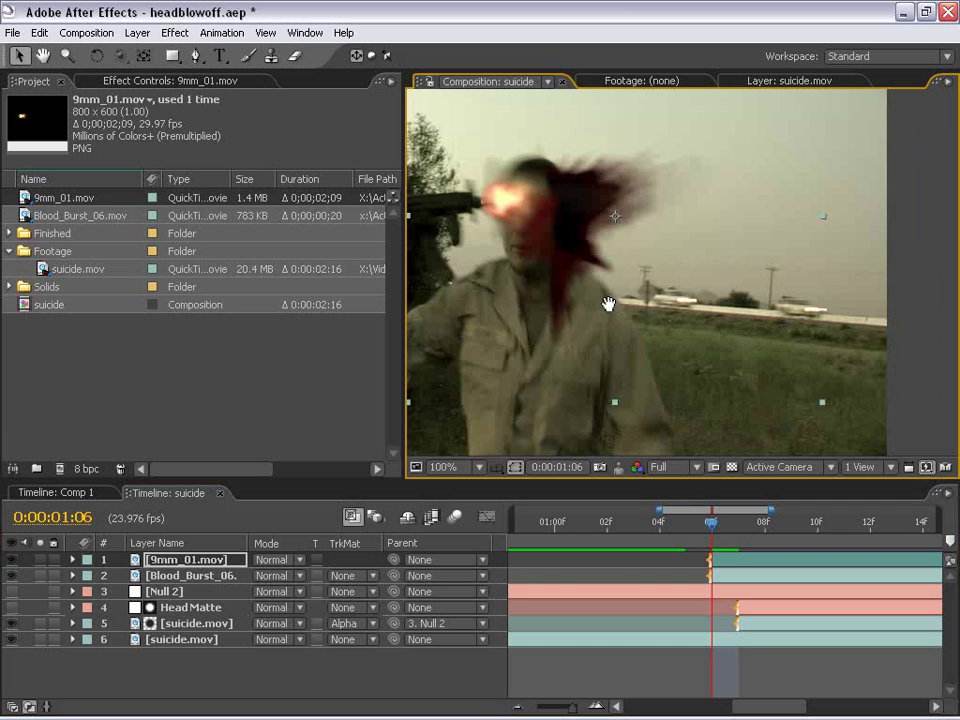
scroll(530, 272, "down", 2)
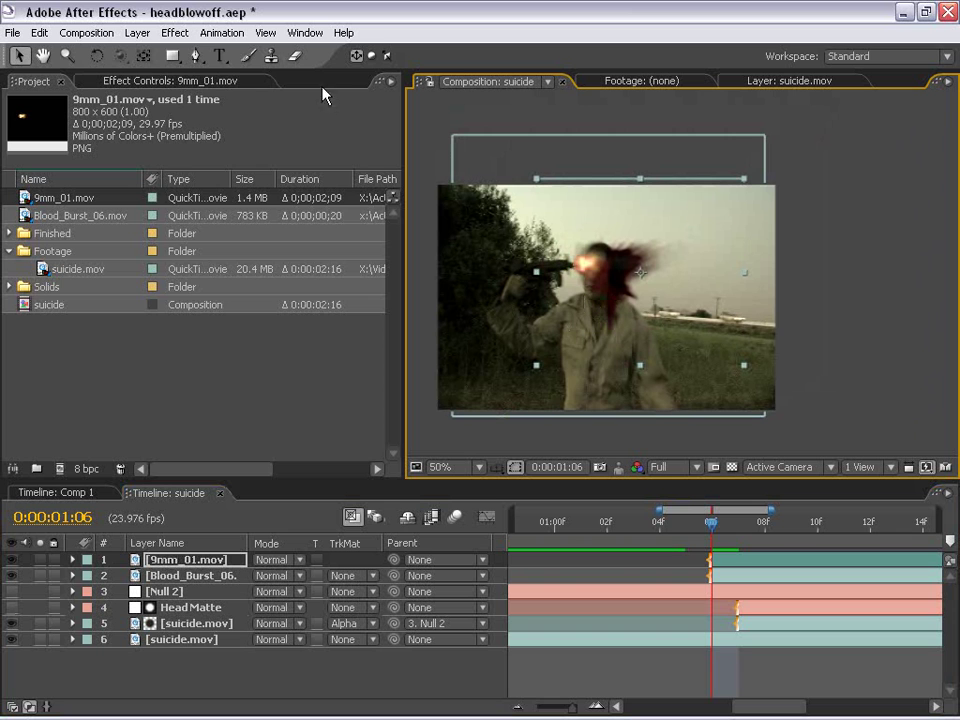
- Apply a Linear Wipe effect to 9mm_01.mov with a Wipe Angle of -90°
left_click(178, 32)
mouse_move(240, 450)
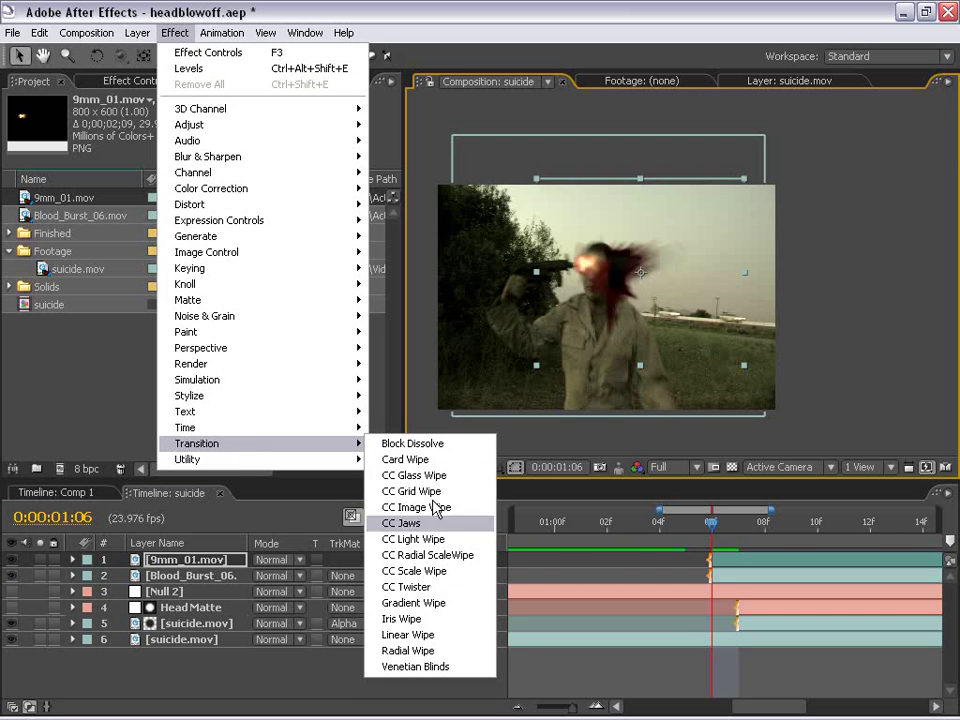
left_click(410, 634)
left_click_drag(196, 148, 213, 152)
left_click(215, 163)
type("-90")
key("Return")
- Set the muzzle flash's Linear Wipe to 77% Transition Completion and a Feather of 16
left_click_drag(198, 149, 229, 150)
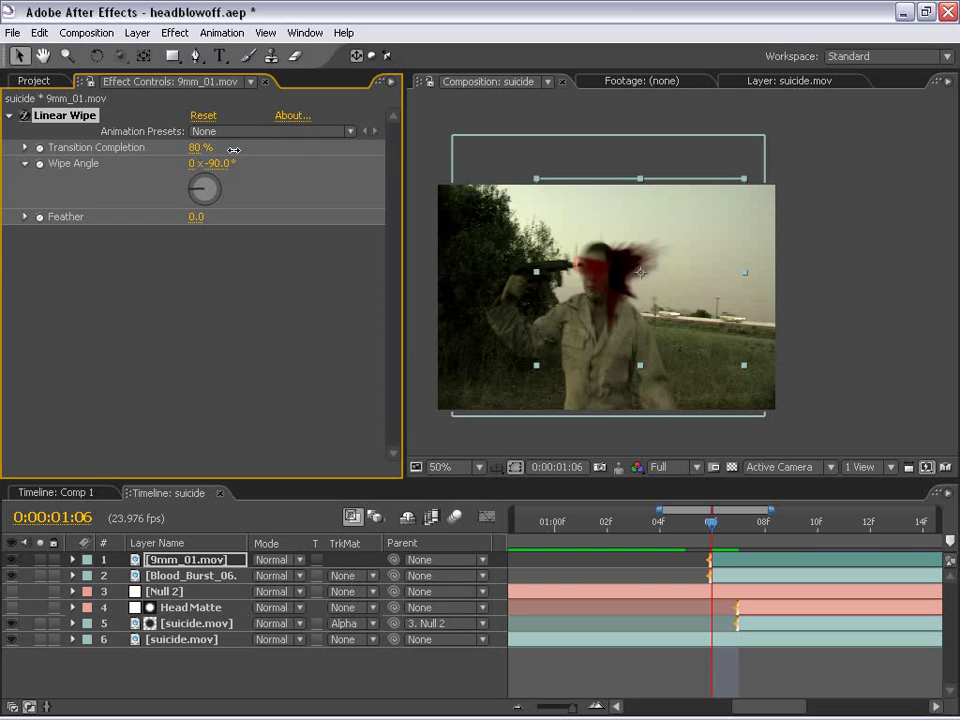
left_click_drag(232, 150, 229, 149)
scroll(612, 257, "up", 1)
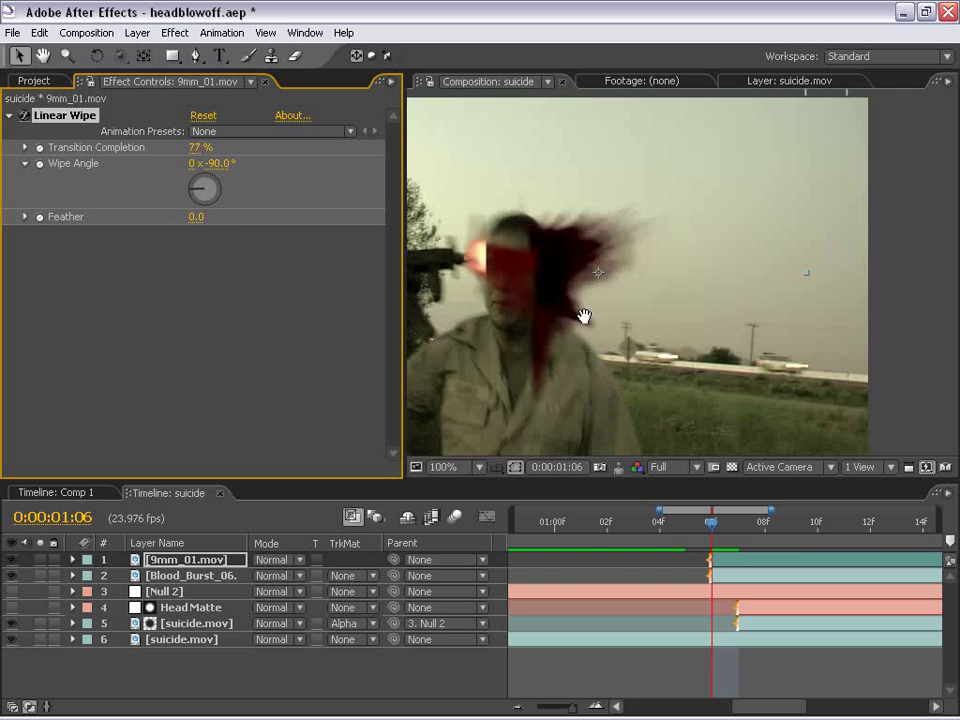
left_click_drag(563, 336, 700, 287)
mouse_move(193, 218)
left_mouse_down()
mouse_move(208, 217)
mouse_move(199, 217)
left_mouse_up()
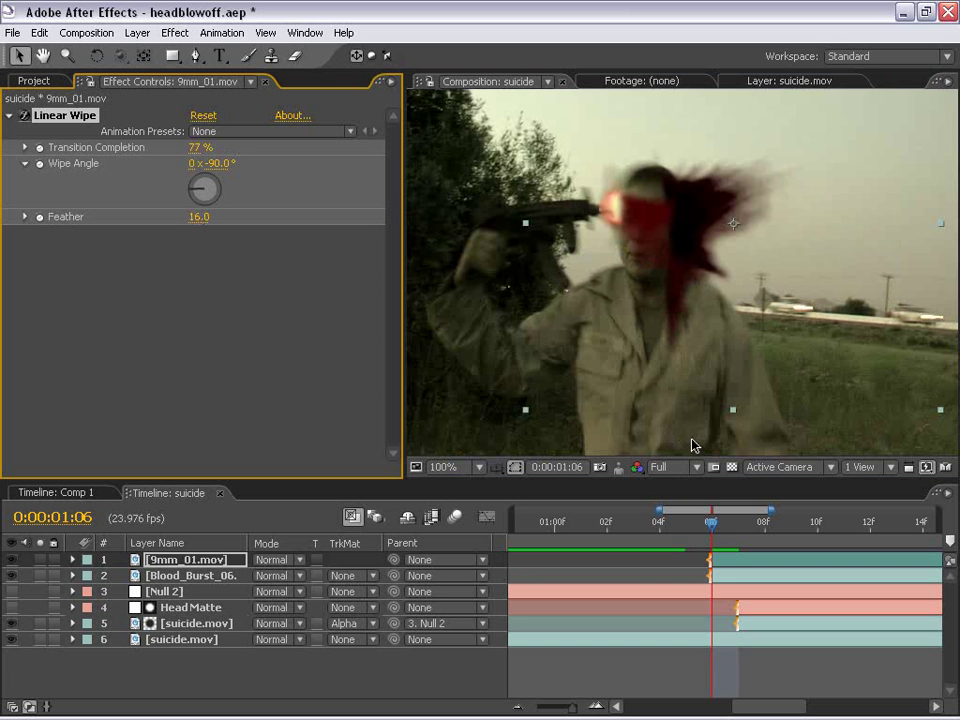
- Set 9mm_01.mov's blending mode to Add and refine its Linear Wipe to a Feather of 28 and 75% Transition Completion
left_click(268, 563)
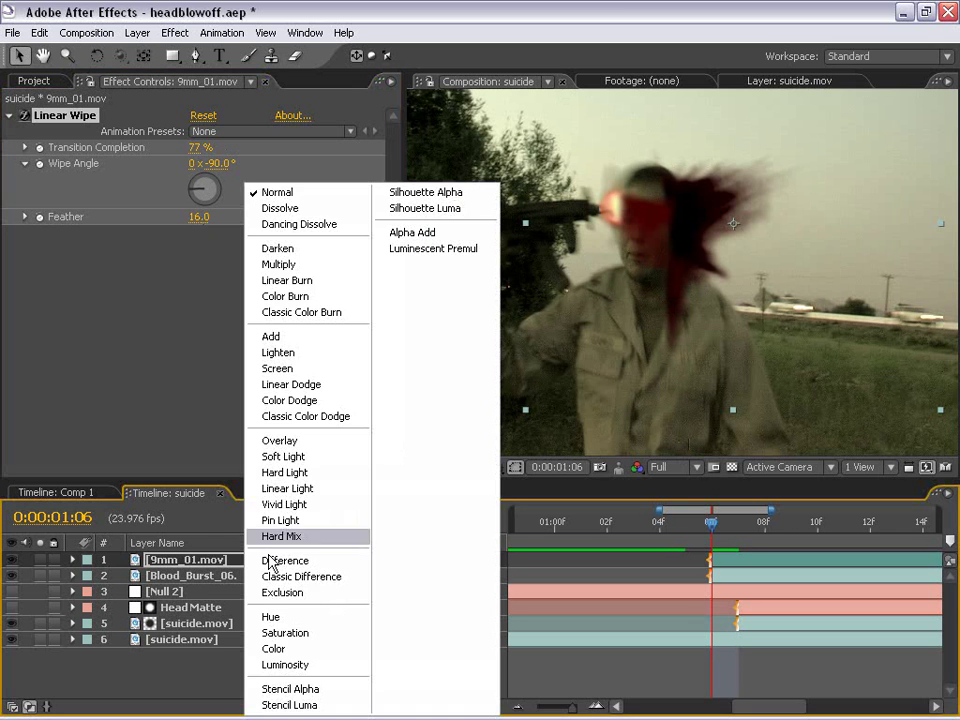
left_click(268, 338)
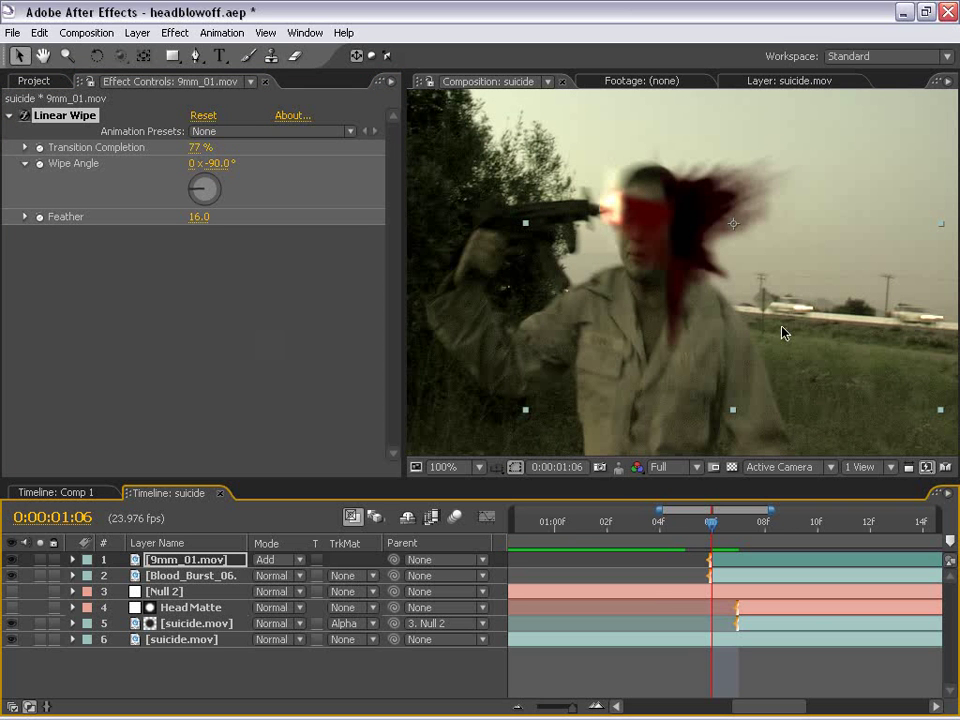
key("Page_Up")
key("Page_Down")
key("Page_Up")
key("Page_Down")
left_click_drag(200, 217, 212, 217)
mouse_move(200, 147)
left_mouse_down()
mouse_move(187, 147)
mouse_move(196, 147)
left_mouse_up()
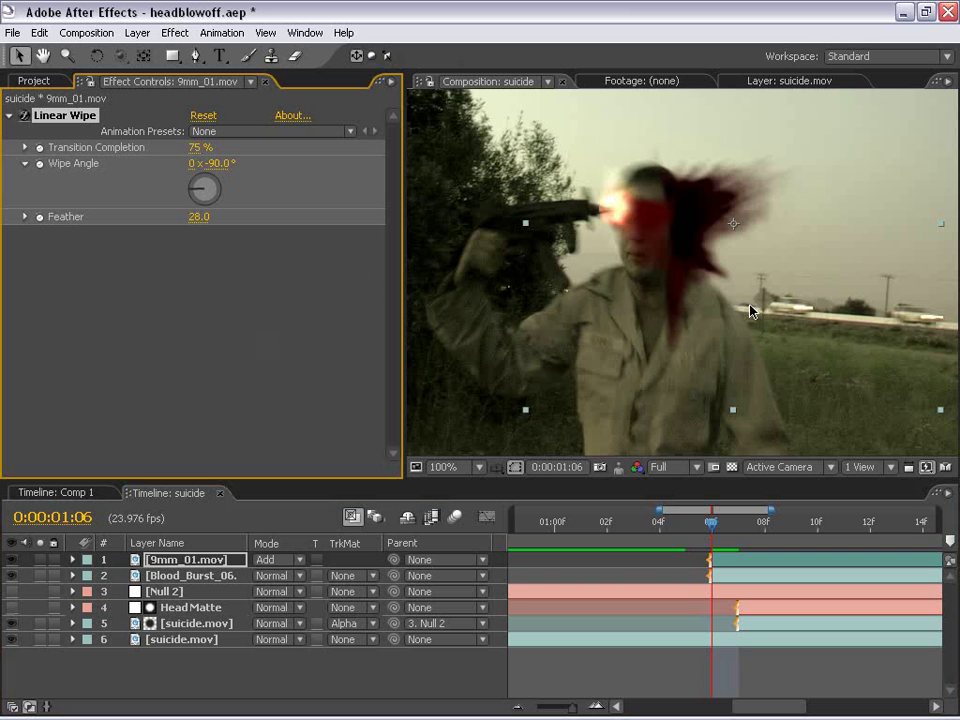
- Try the muzzle flash's Linear Wipe at 0% Transition Completion and undo the change
key("h")
left_click_drag(697, 230, 660, 268)
scroll(661, 284, "down", 1)
key("grave")
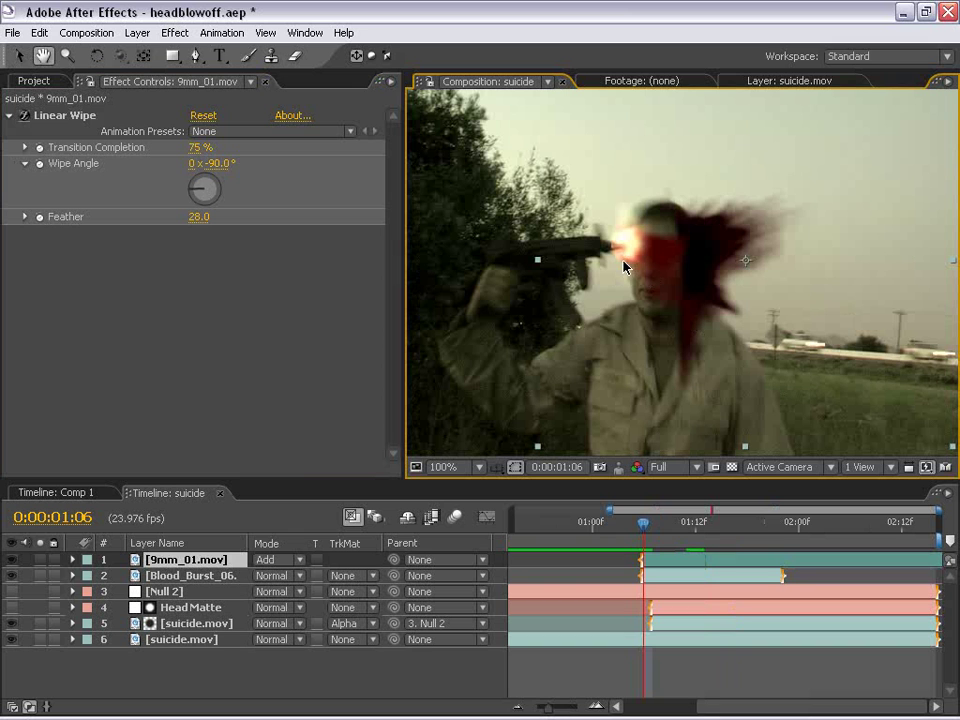
left_click_drag(199, 147, 77, 150)
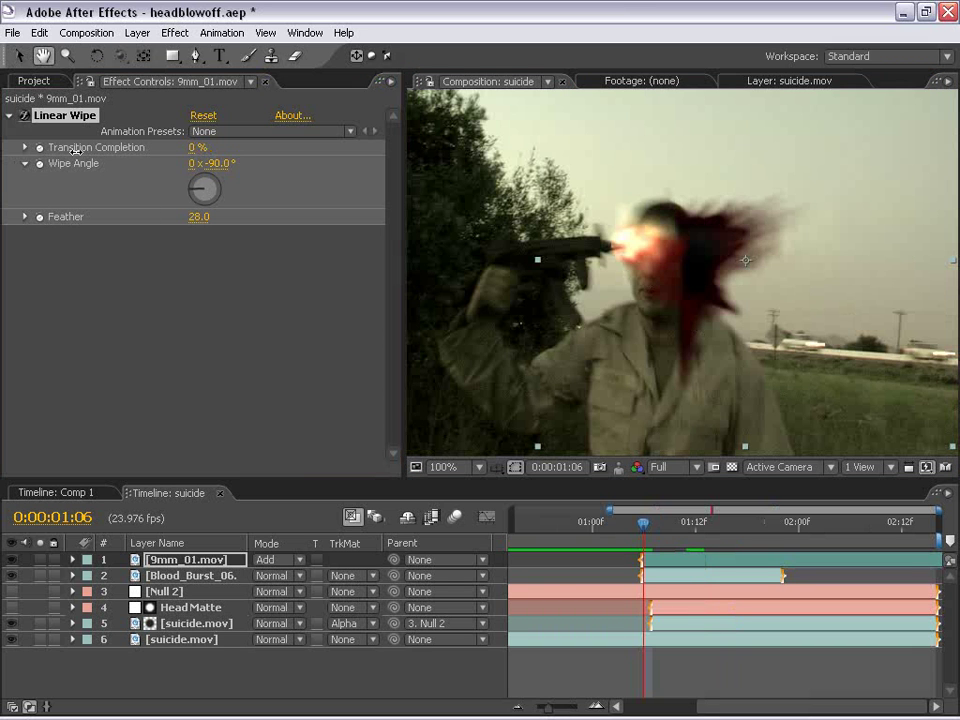
key("ctrl+z")
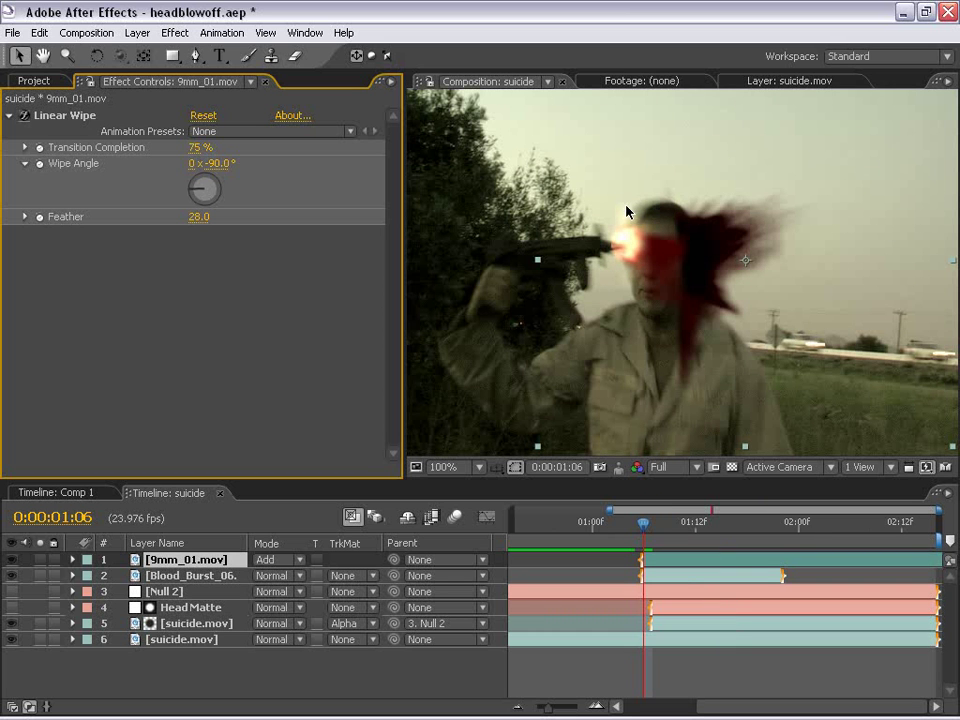
- Keyframe the Linear Wipe's Transition Completion at 75% on 0:00:01:06 and 0% on 0:00:01:07
left_click(38, 147)
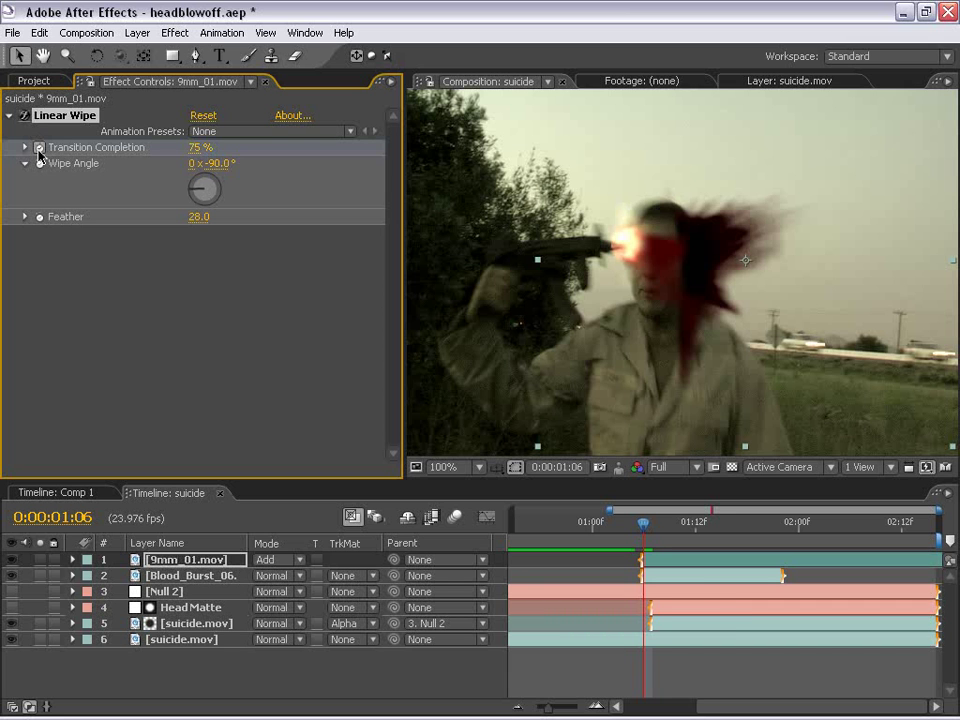
key("Page_Down")
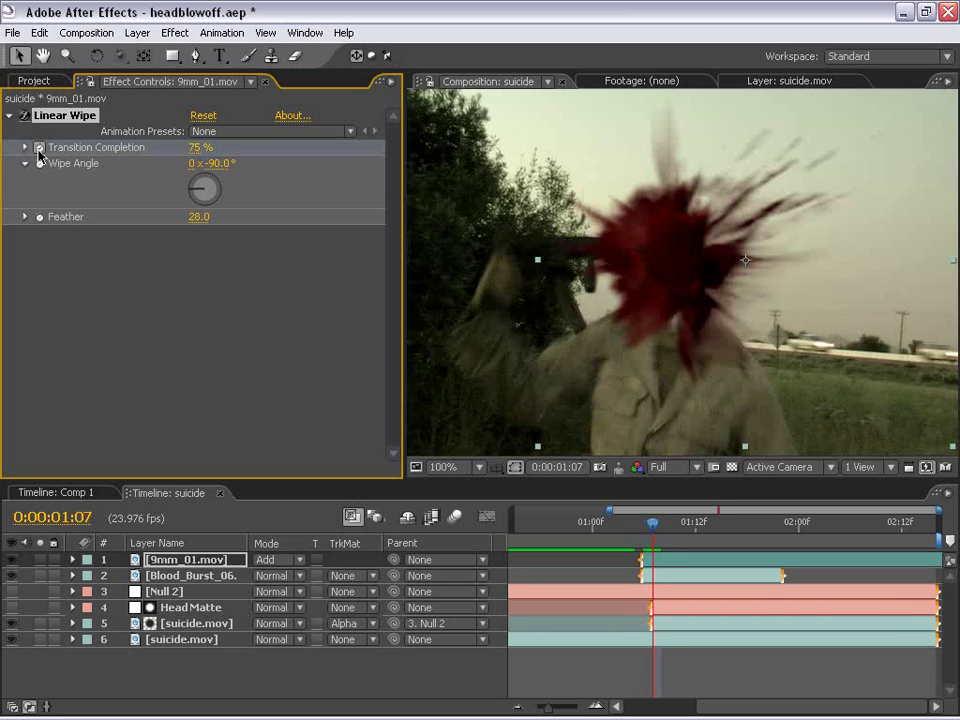
left_click(196, 147)
type("0")
key("Return")
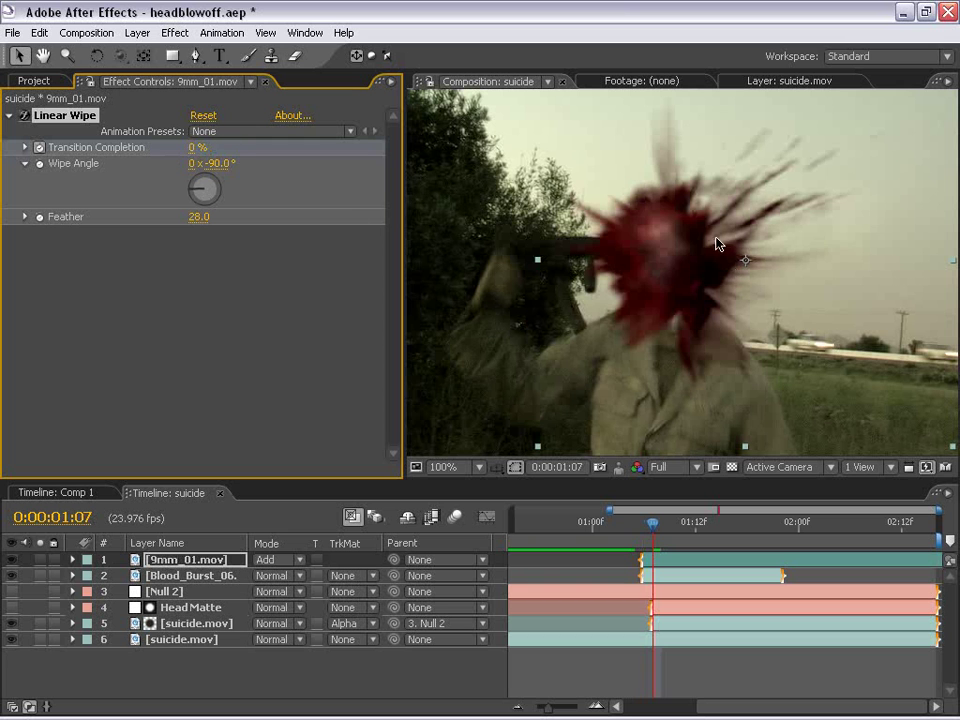
- Apply a Curves effect to 9mm_01.mov and raise the RGB curve steeply to brighten the gunshot smoke
key("Page_Down")
key("Page_Up")
key("space")
key("Page_Down")
key("Page_Down")
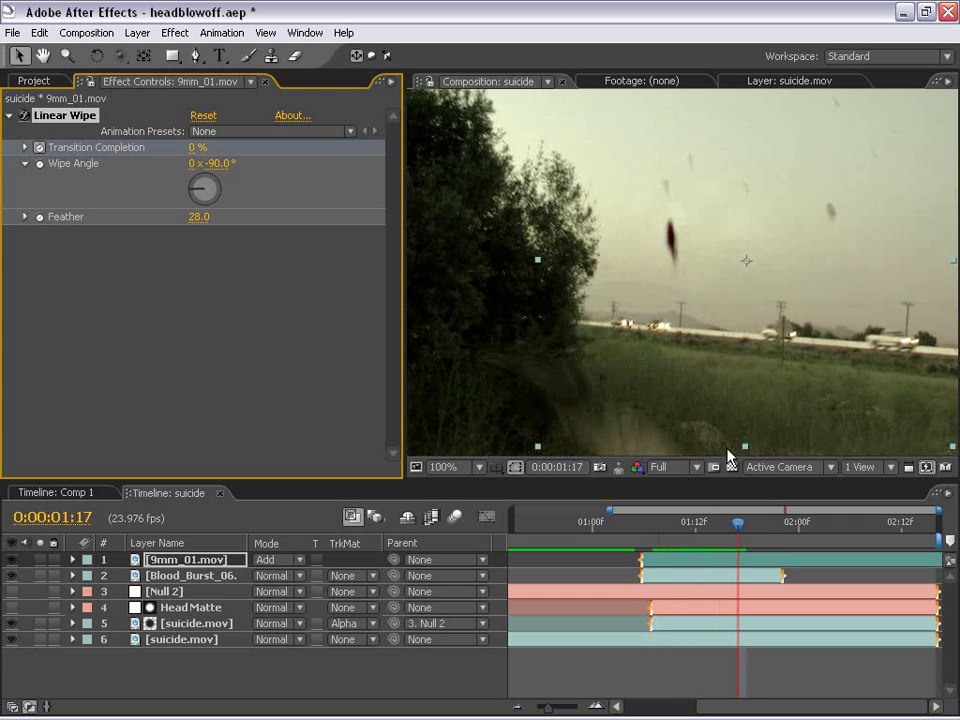
key("Page_Up")
left_click(692, 558)
left_click(175, 32)
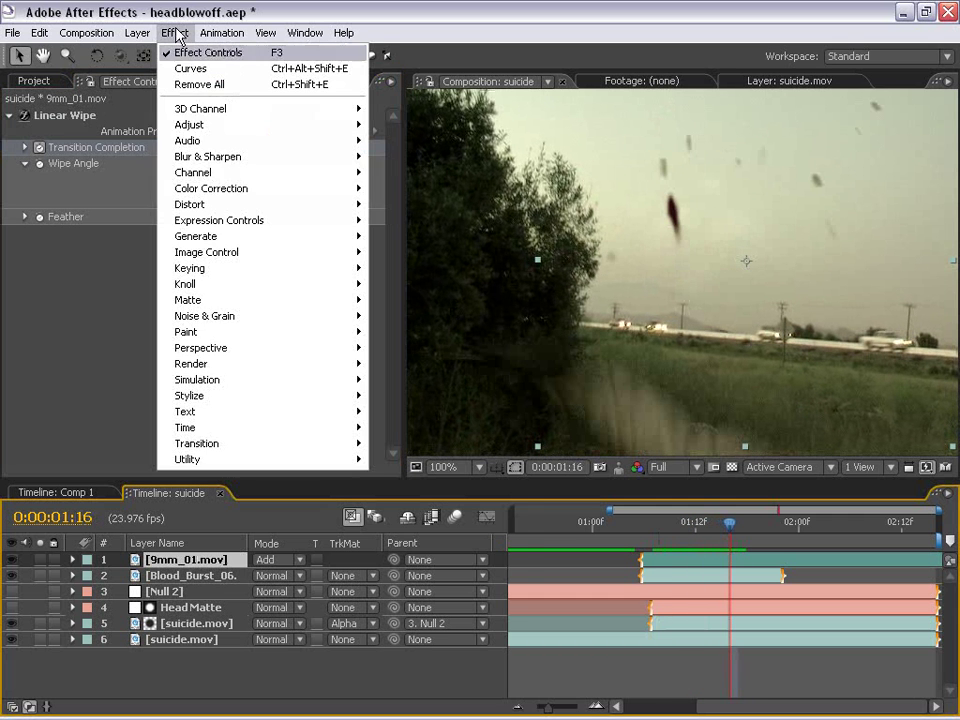
mouse_move(214, 190)
left_click(412, 396)
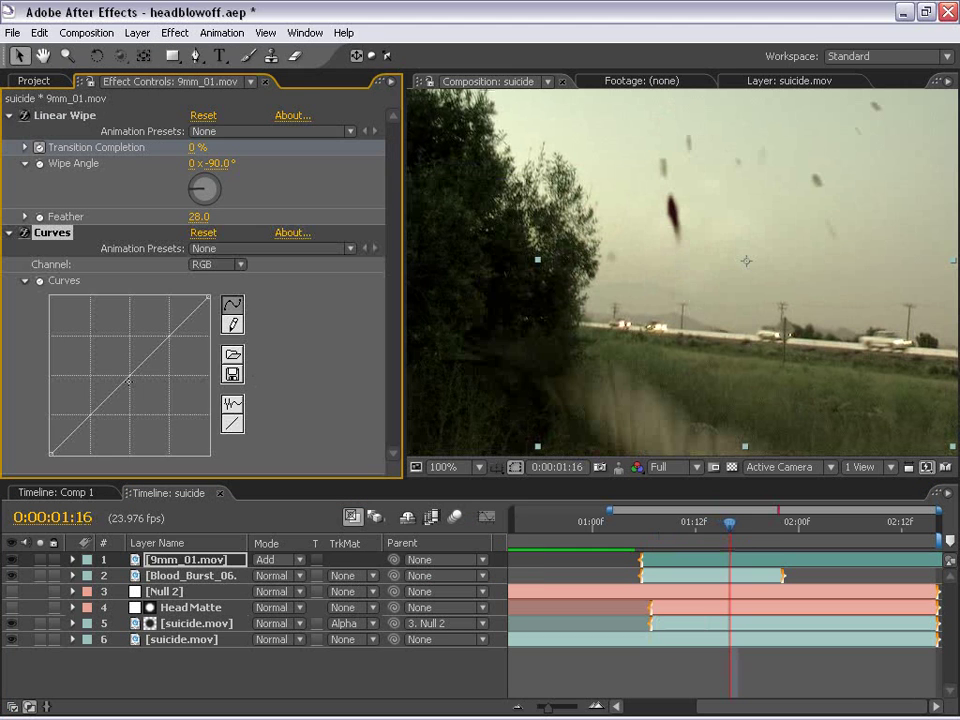
left_click_drag(120, 386, 86, 323)
- Step through the frames after the shot and preview the clip to examine the brightened muzzle smoke
key("Page_Down")
key("Page_Up")
key("Page_Up")
key("Page_Up")
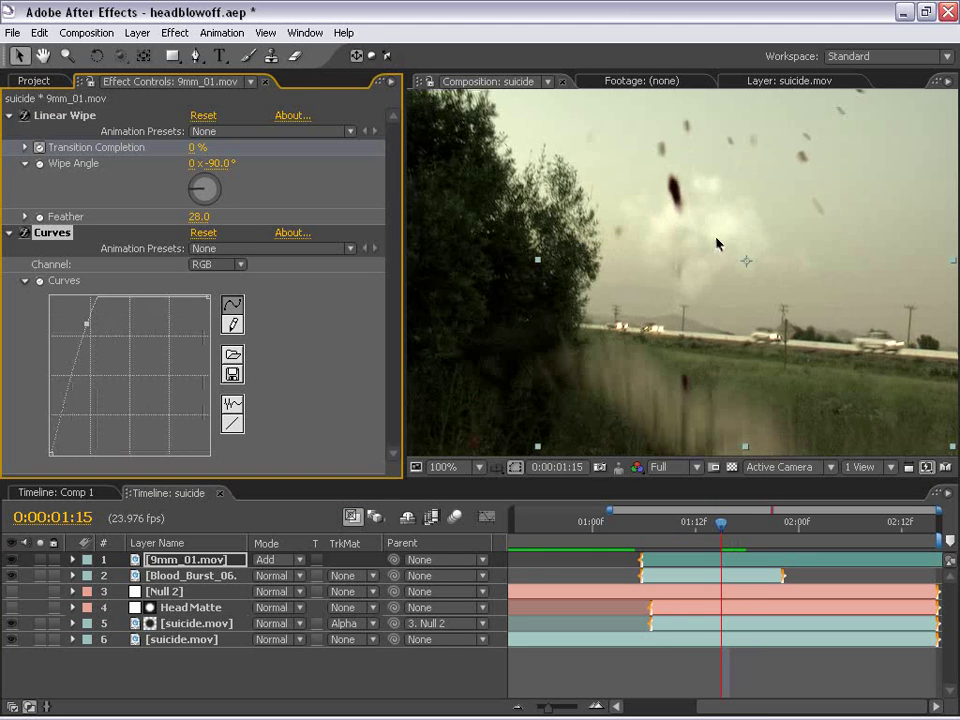
key("Page_Down")
key("Page_Up")
key("Page_Up")
key("Page_Up")
key("Page_Up")
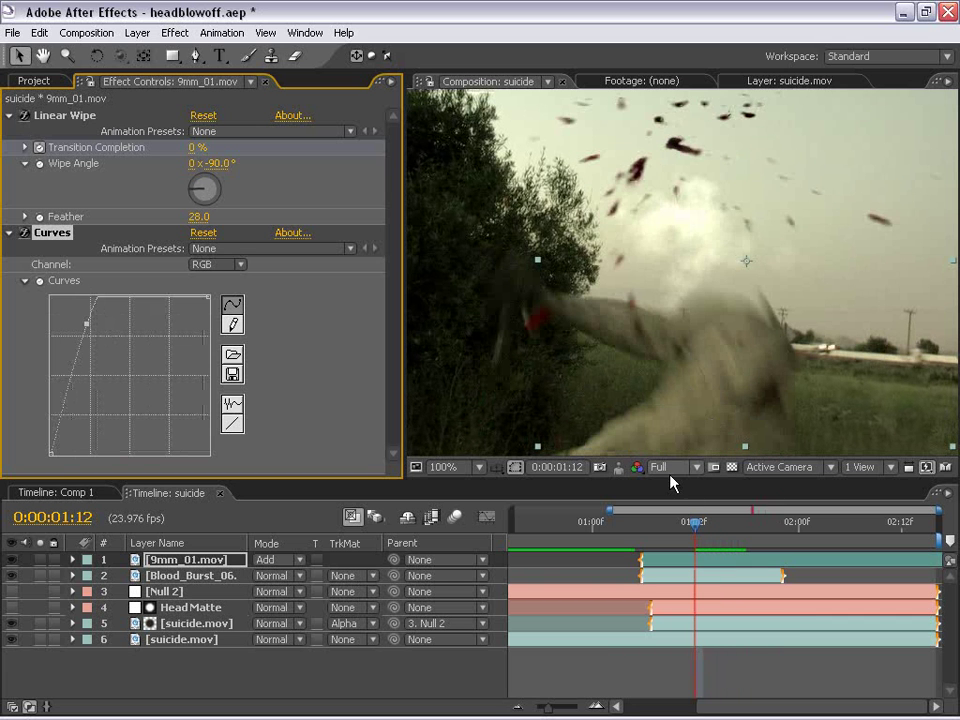
key("KP_0")
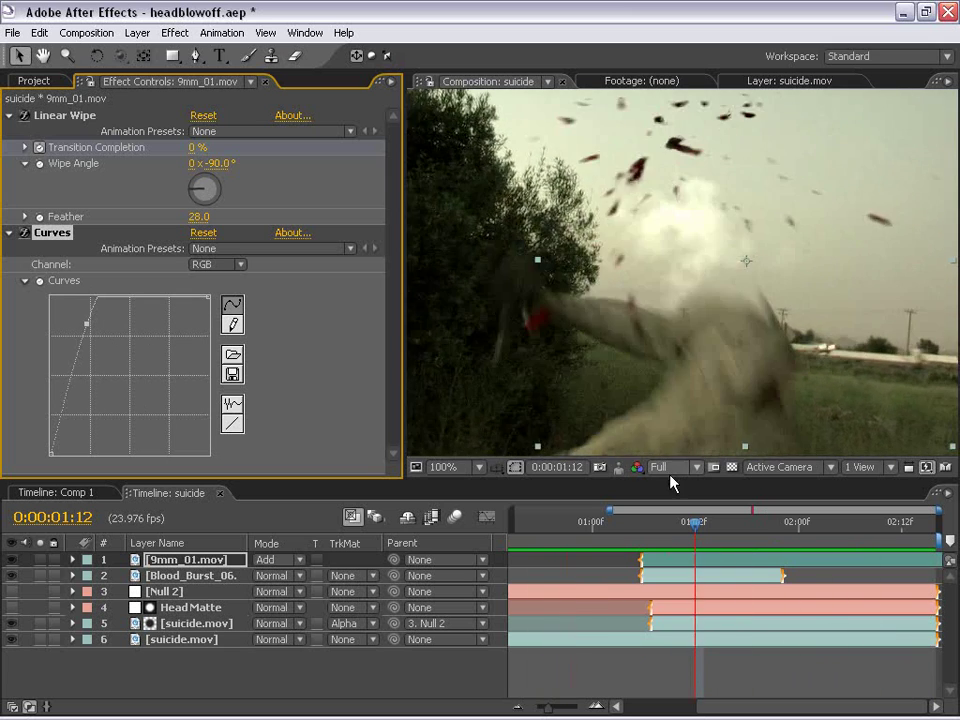
- At 0:00:01:08, parent the 9mm_01.mov layer to Null 2
left_click(663, 523)
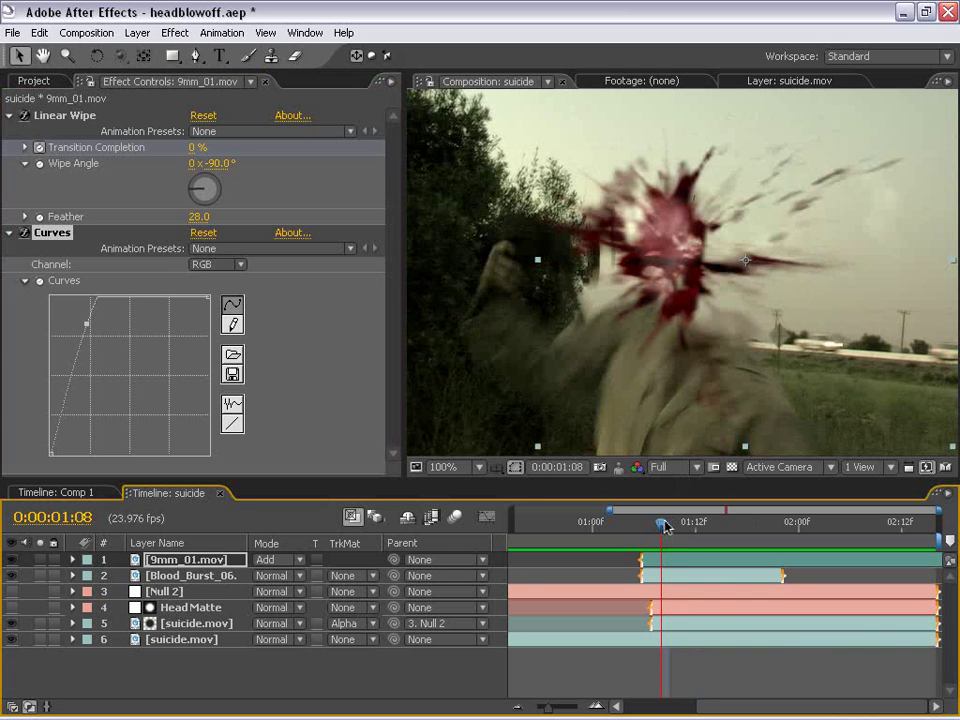
left_click_drag(391, 559, 168, 597)
left_click(168, 597)
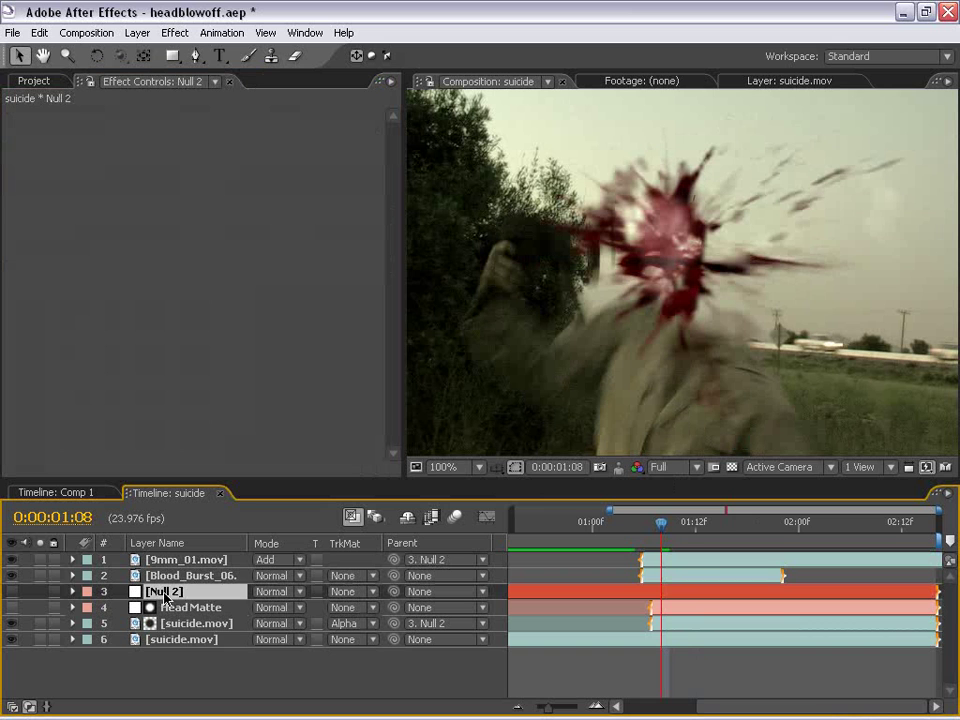
- Rename the Null 2 layer as Tracking Data
key("Return")
type("Tre")
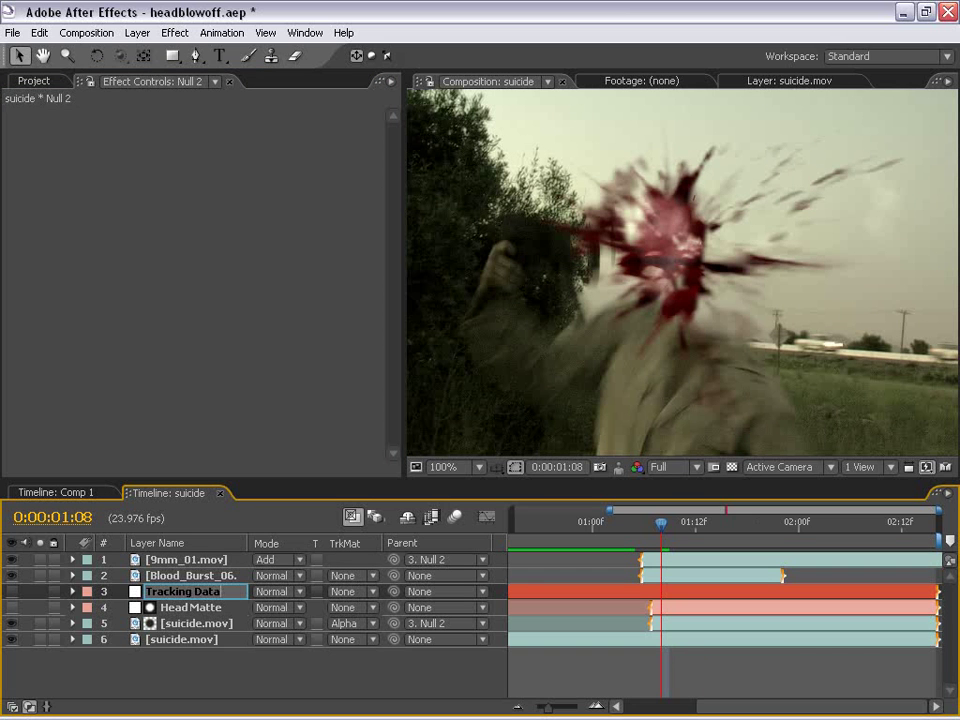
type("cking Data")
key("Return")
- Preview the whole clip in an enlarged composition view to check the tracked muzzle smoke
key("grave")
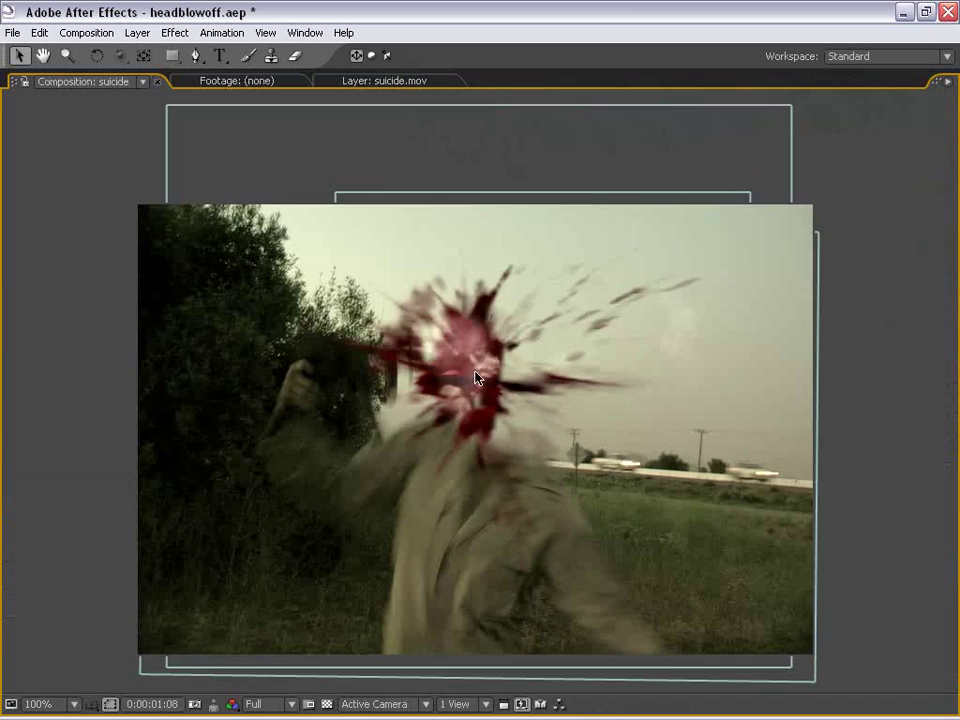
key("KP_0")
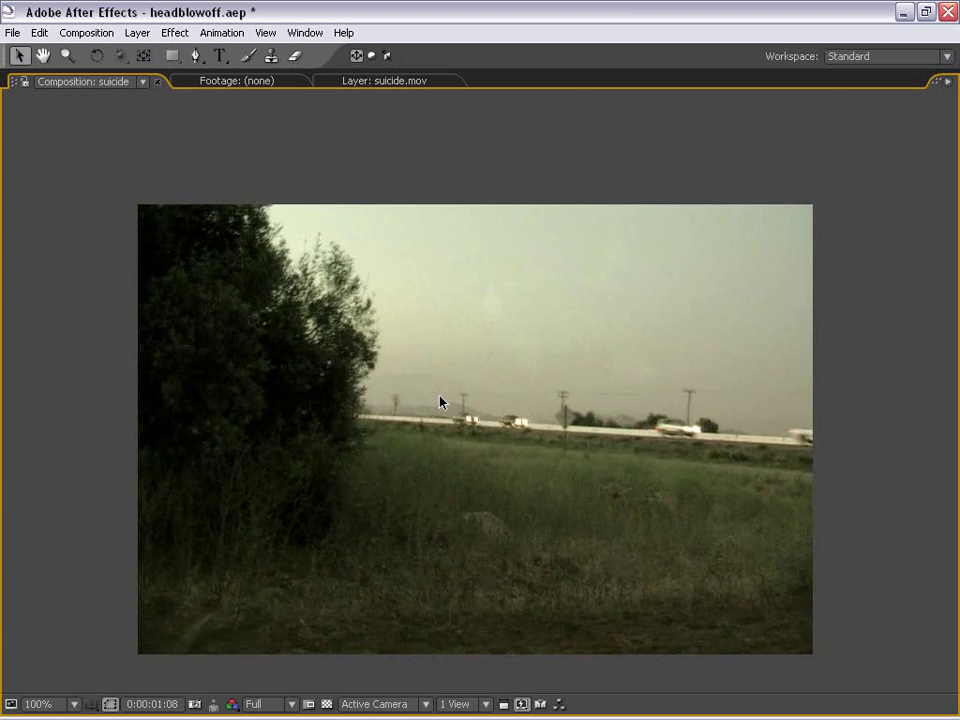
key("grave")
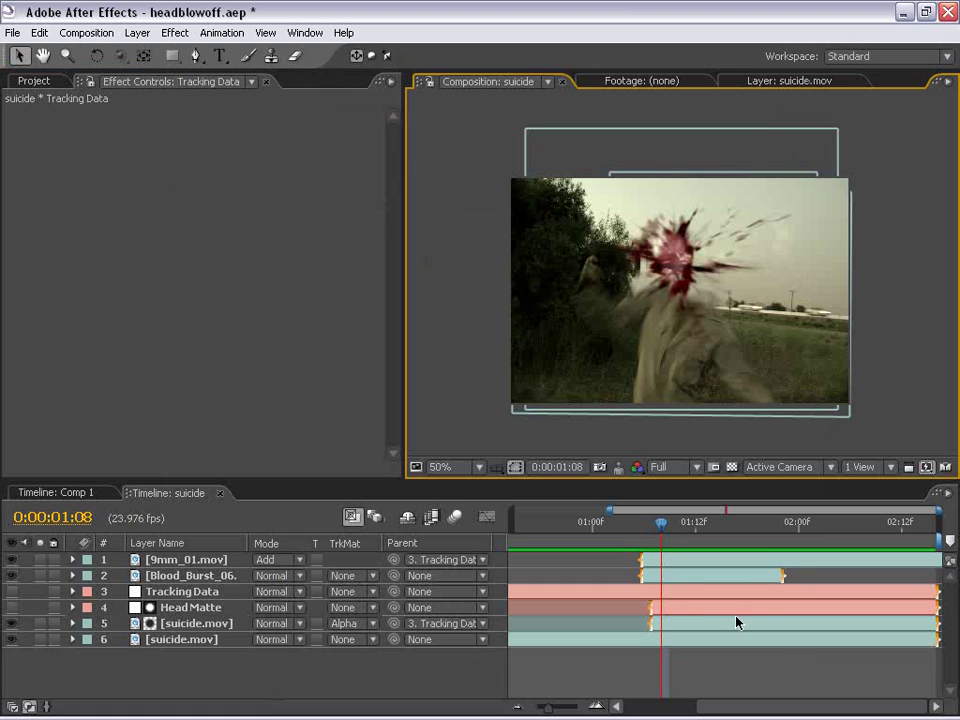
- Soften the steep RGB curve on 9mm_01.mov into a gentler arc and preview the dimmer muzzle smoke
left_click(651, 561)
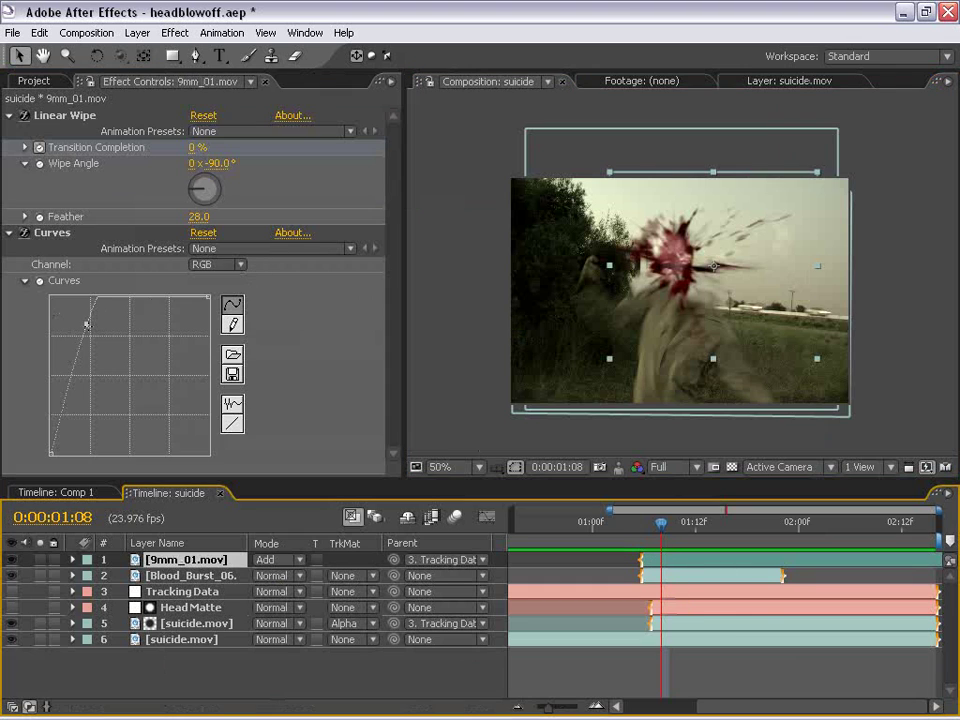
left_click_drag(87, 325, 116, 347)
key("grave")
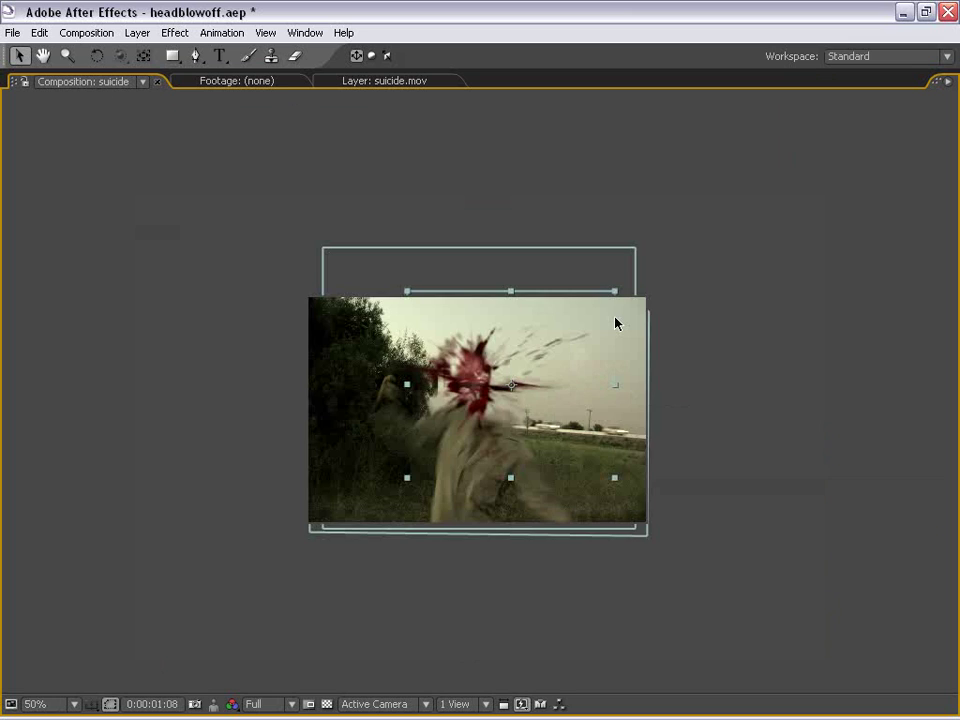
key("KP_0")
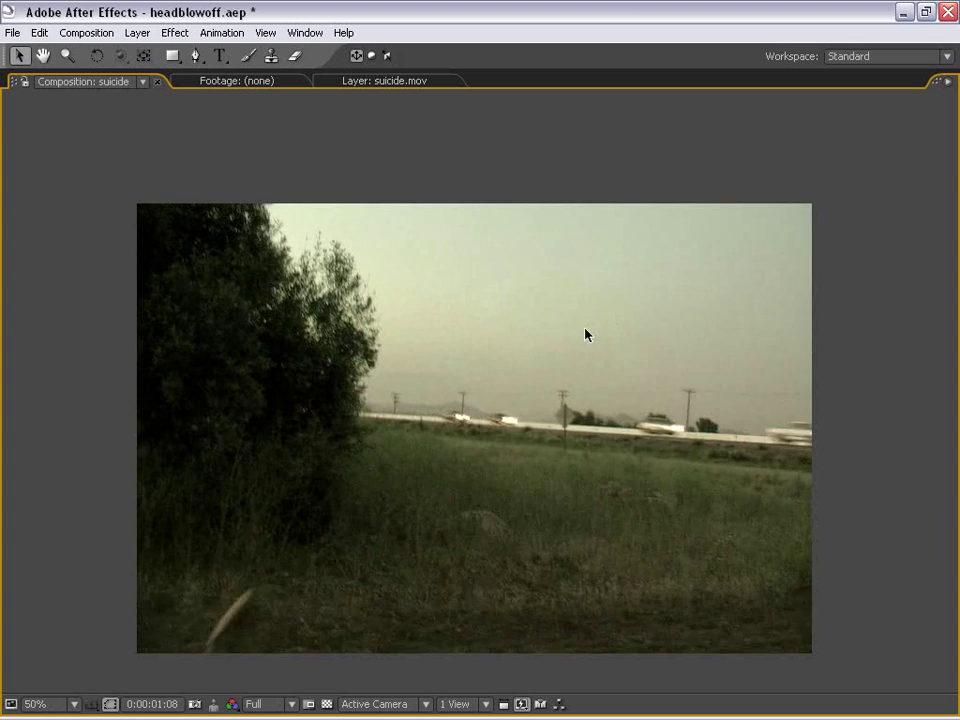
key("space")
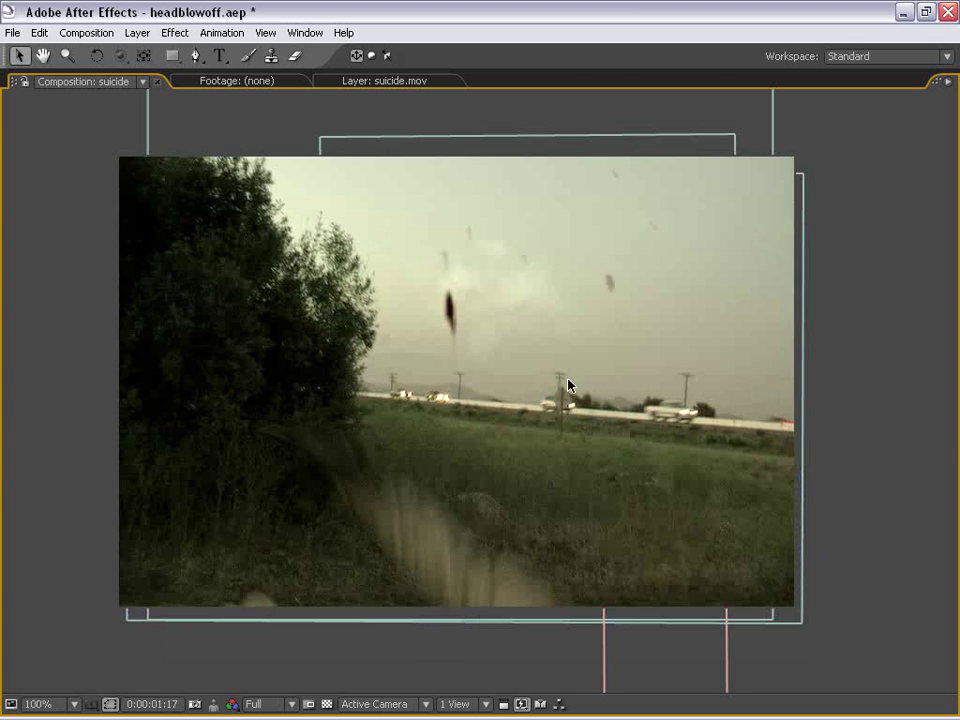
key("grave")
scroll(538, 394, "down", 1)
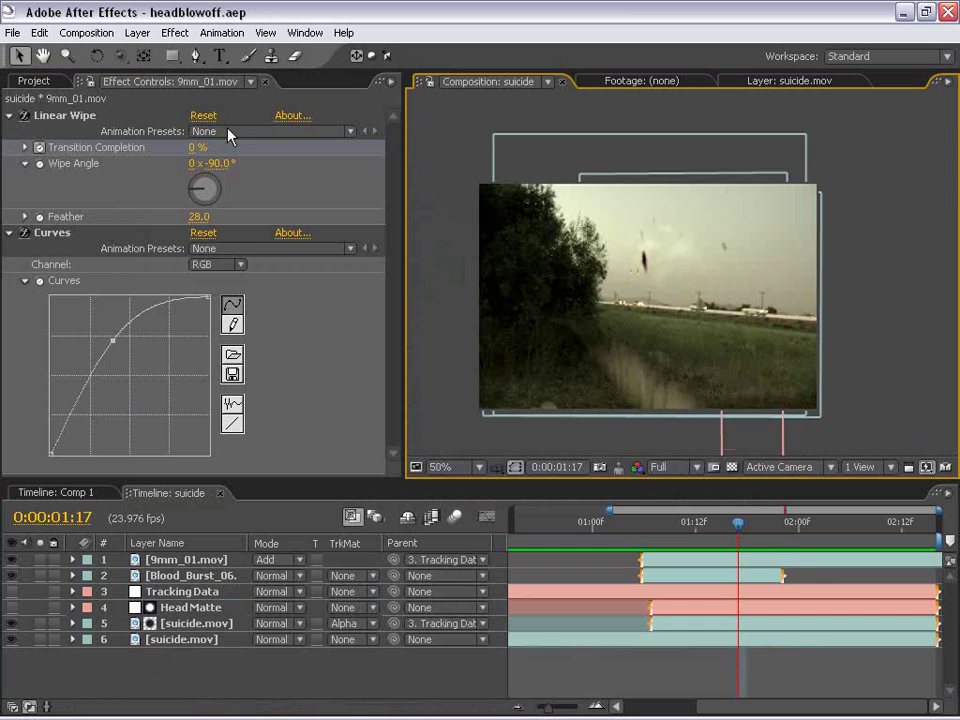
- Switch to Adobe Bridge, browse the clips in the Fog folder and import Fog_04.mov into the project
left_click(12, 32)
left_click(40, 98)
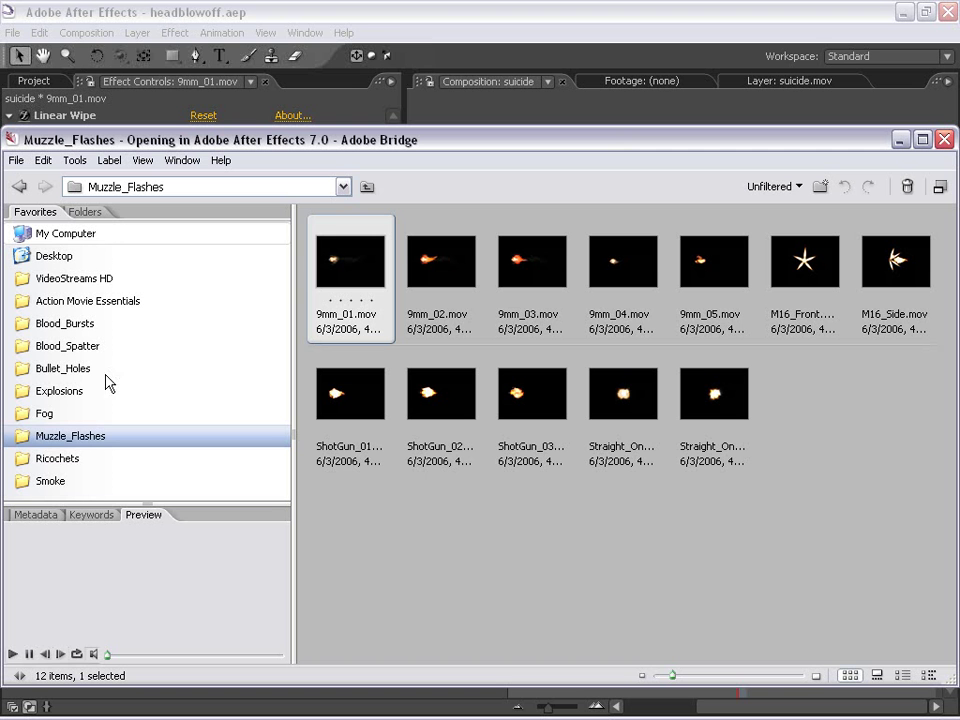
left_click(68, 412)
left_click(612, 300)
left_click(532, 268)
left_click(440, 262)
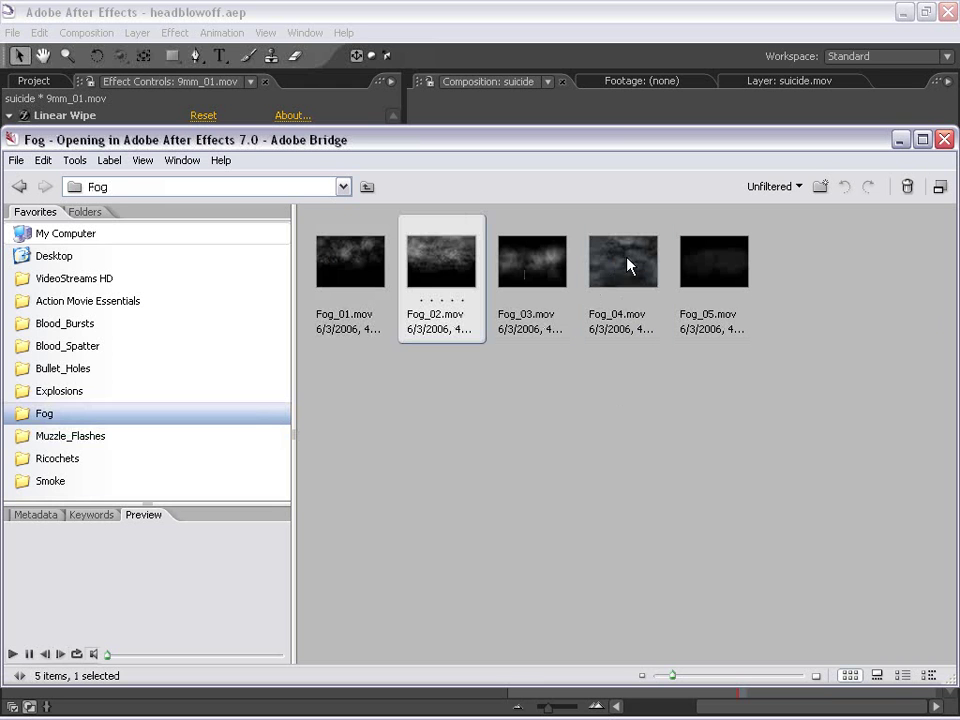
key("Left")
left_click(621, 284)
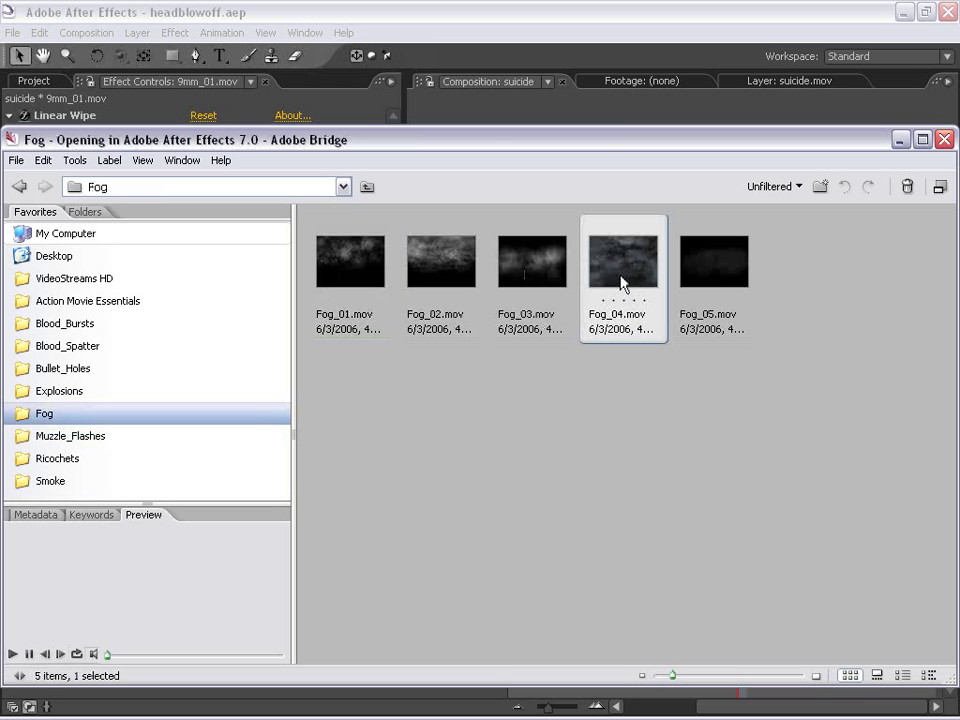
double_click(595, 253)
- Add Fog_04.mov as the top layer of the suicide composition, parented to Tracking Data
left_click(32, 80)
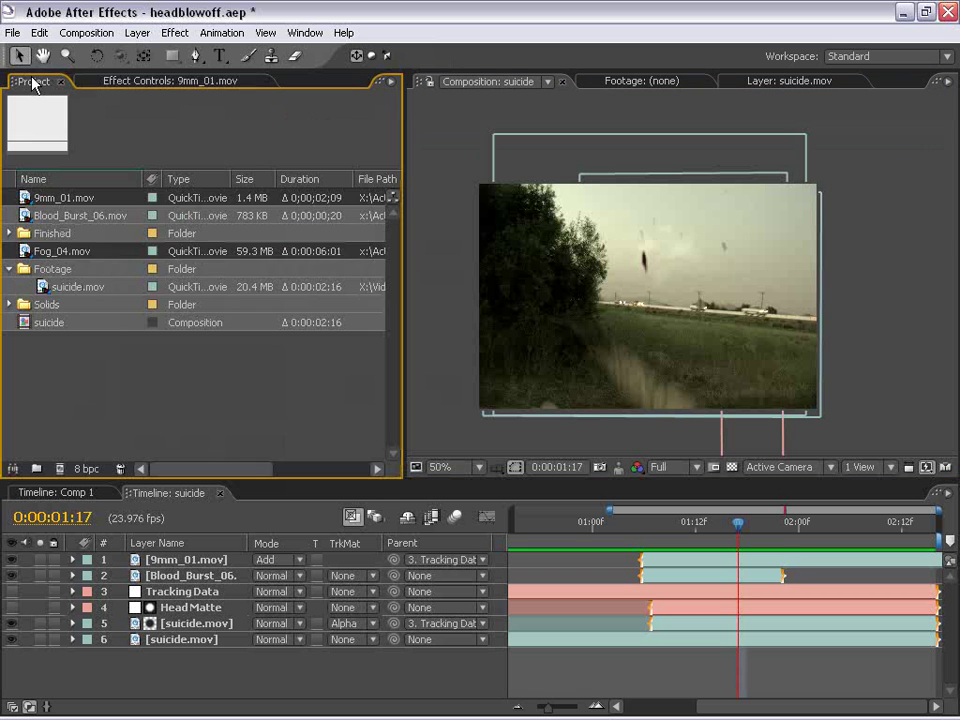
left_click(60, 250)
left_click(104, 365)
left_click(30, 254)
left_click_drag(30, 253, 649, 556)
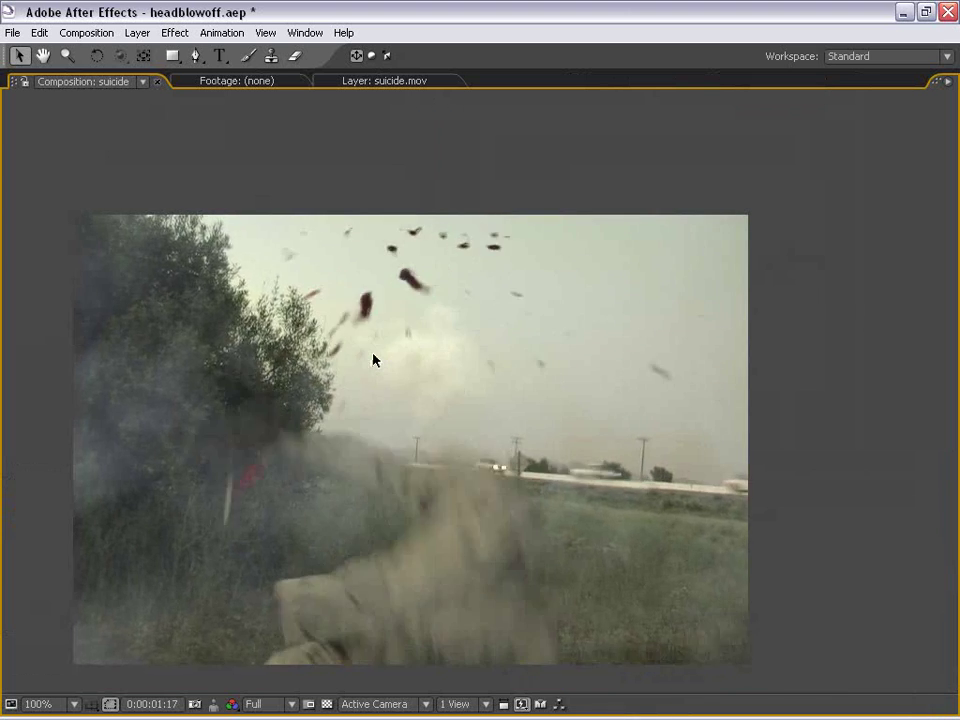
key("comma")
key("grave")
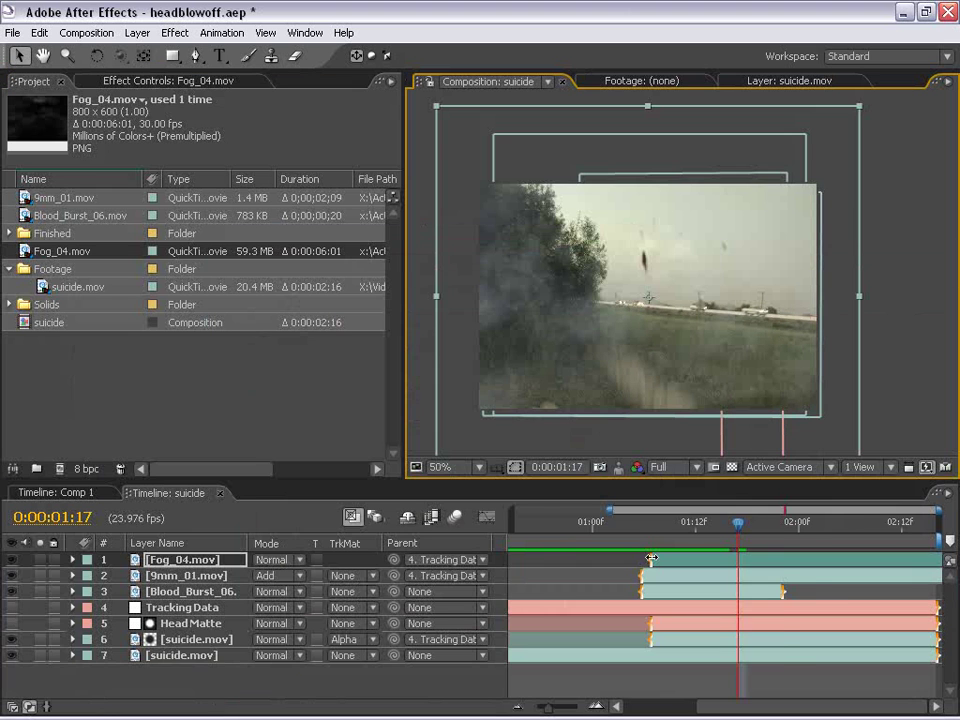
- Extend the start of the Fog_04.mov layer to the beginning of the composition and preview the fog over the shot
left_click_drag(651, 558, 524, 570)
key("grave")
key("period")
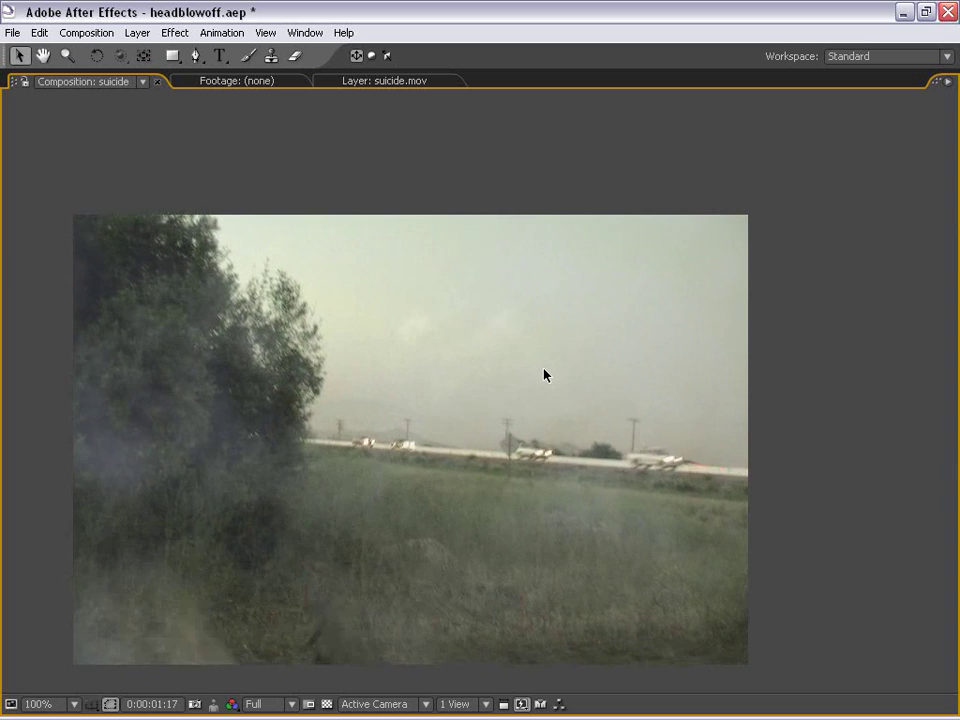
key("space")
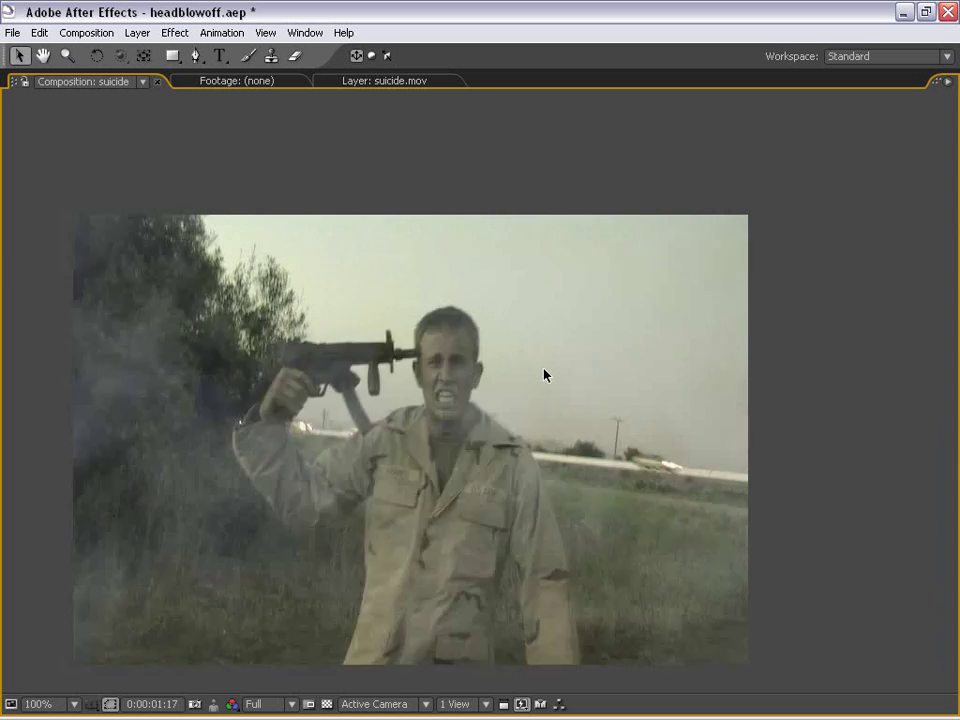
key("space")
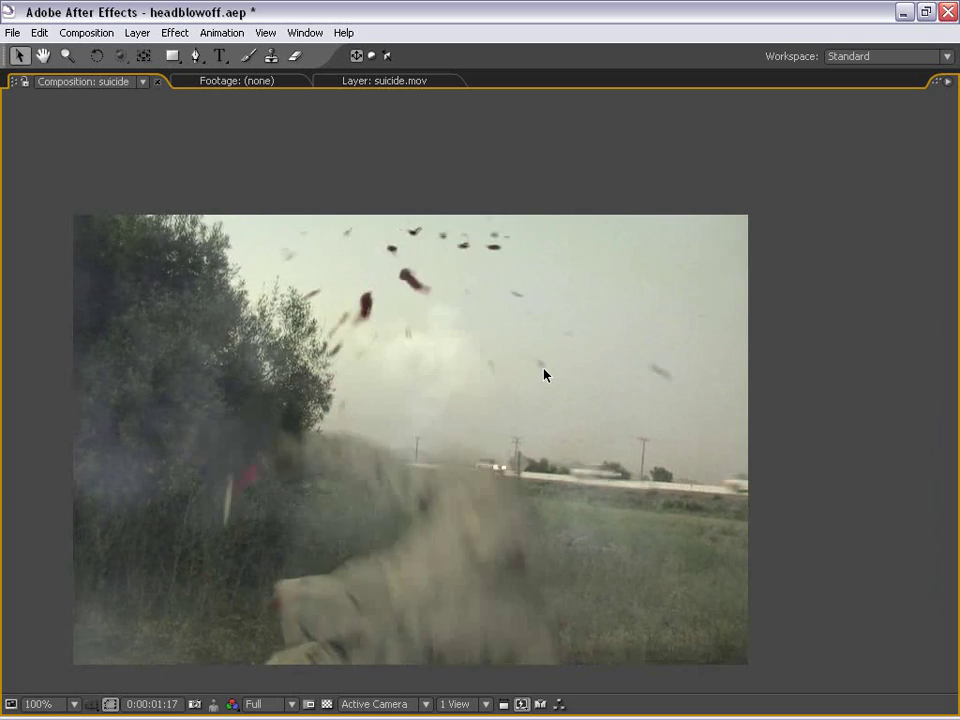
key("space")
key("grave")
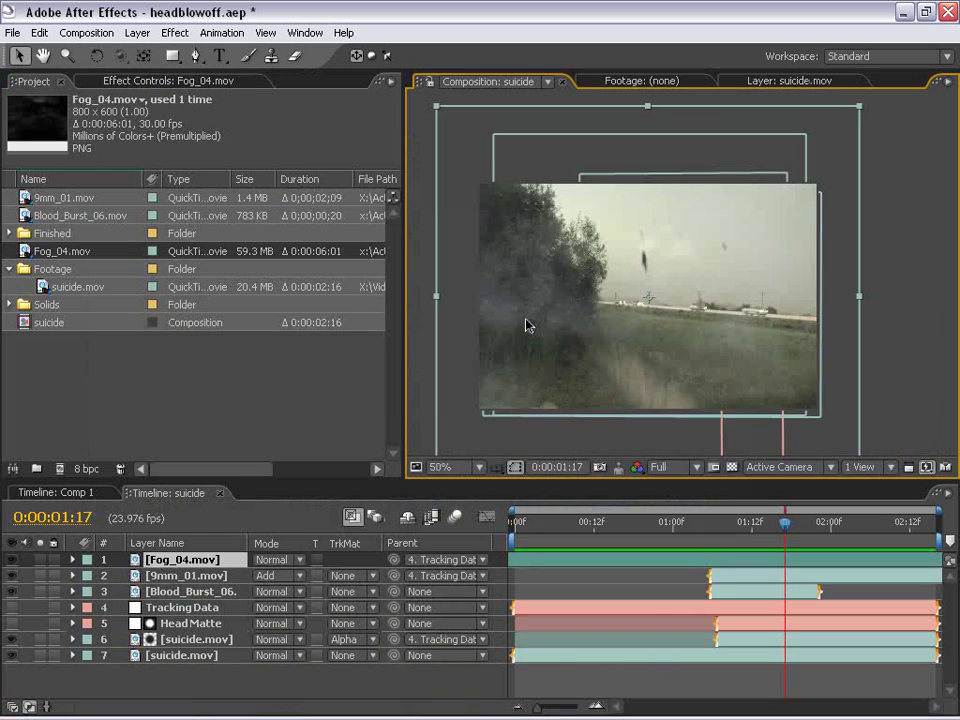
- Draw a wide rectangular mask on Fog_04.mov covering only the lower part of the frame and feather it 179 pixels
left_click_drag(661, 359, 656, 337)
left_click(584, 547)
left_click(586, 558)
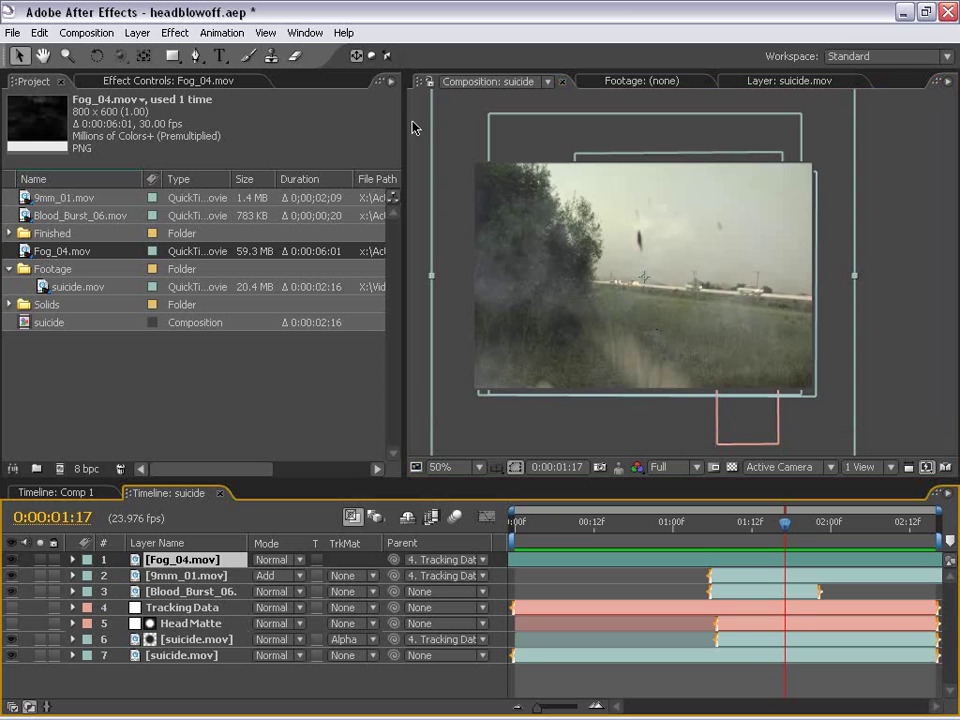
left_click(178, 58)
key("comma")
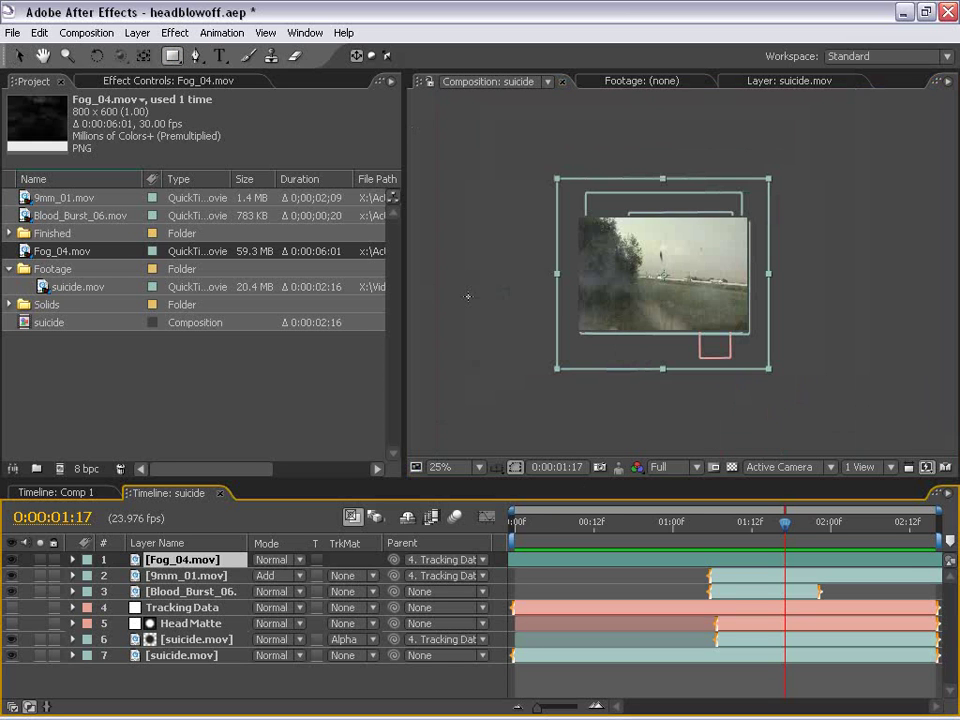
left_click_drag(434, 284, 911, 437)
key("f")
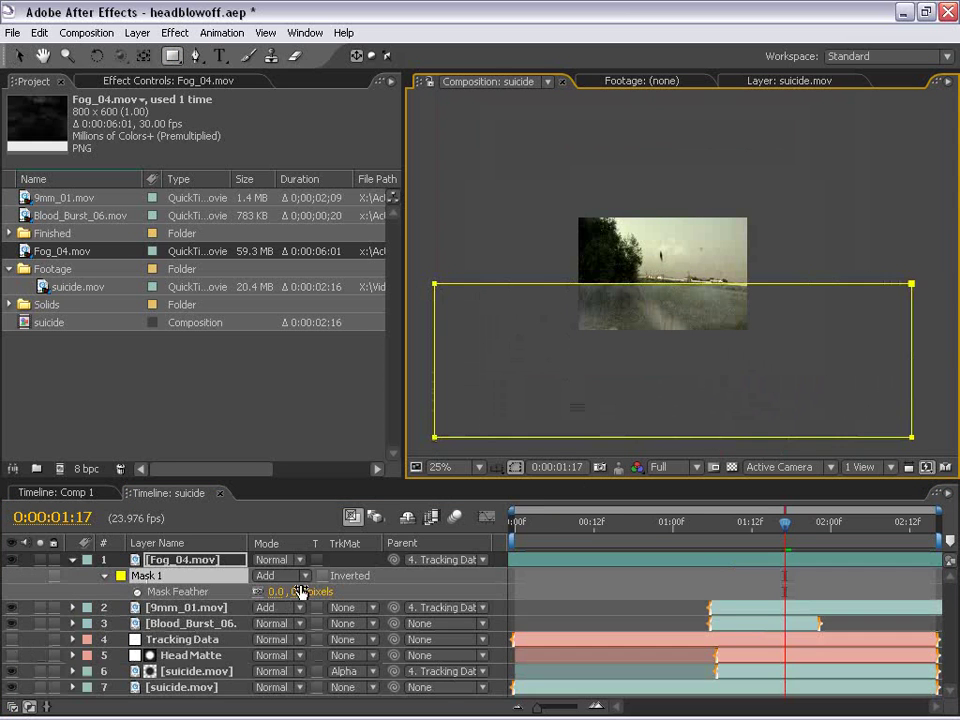
left_click_drag(302, 592, 495, 592)
left_click(579, 589)
- Preview the composite with the masked ground fog and stop at 0:00:00:15 to examine how it blends around the actor
key("v")
key("grave")
key("period")
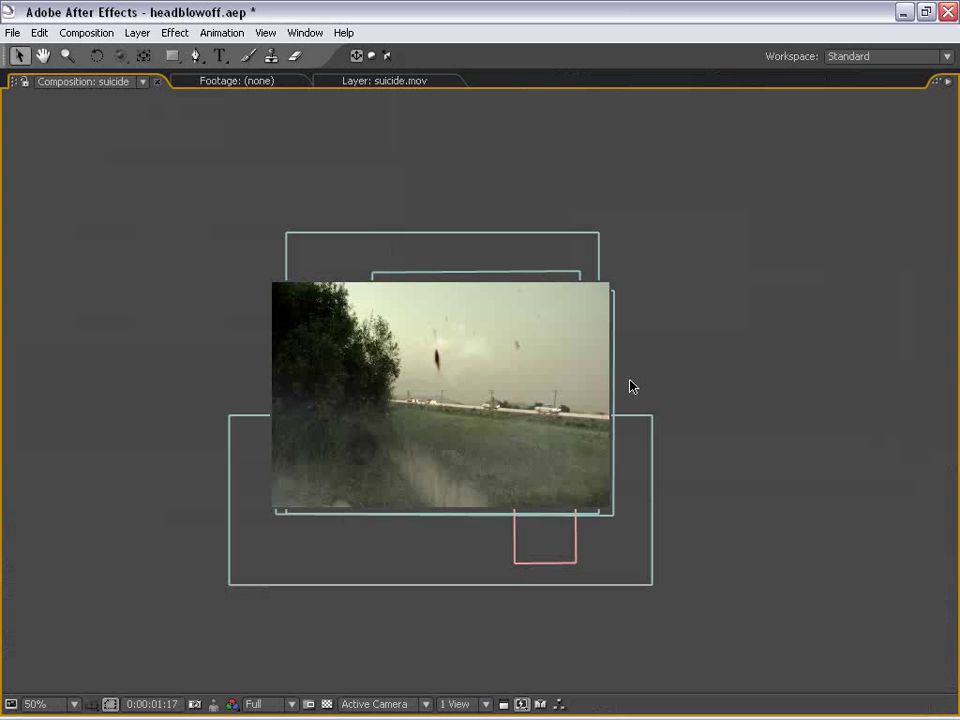
key("KP_0")
key("KP_0")
key("KP_0")
key("space")
scroll(562, 385, "up", 1)
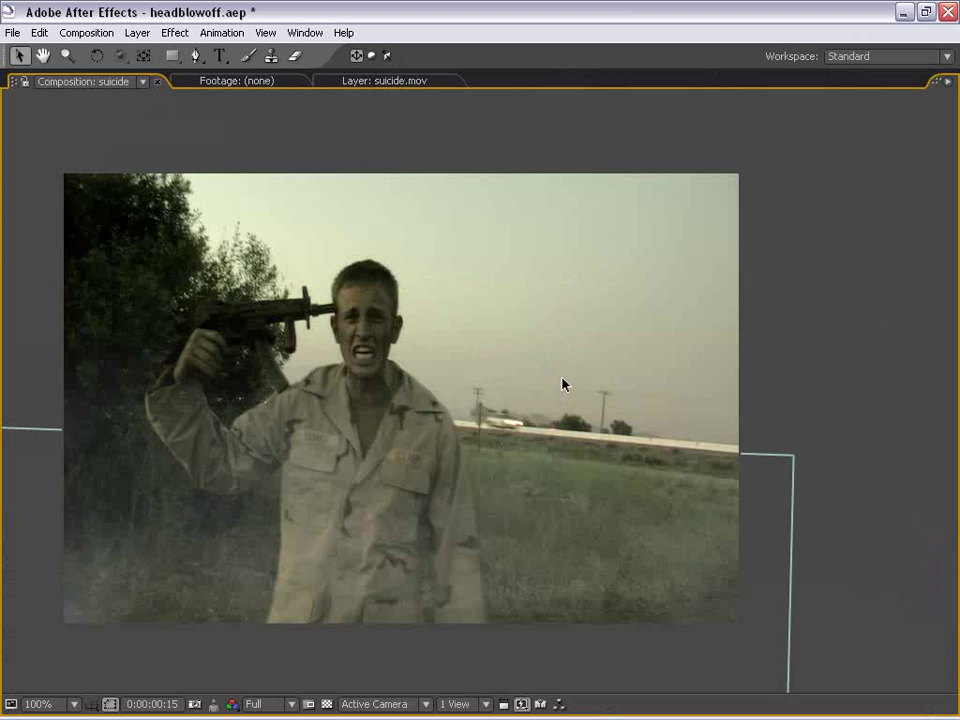
key("space")
left_click_drag(562, 385, 613, 379)
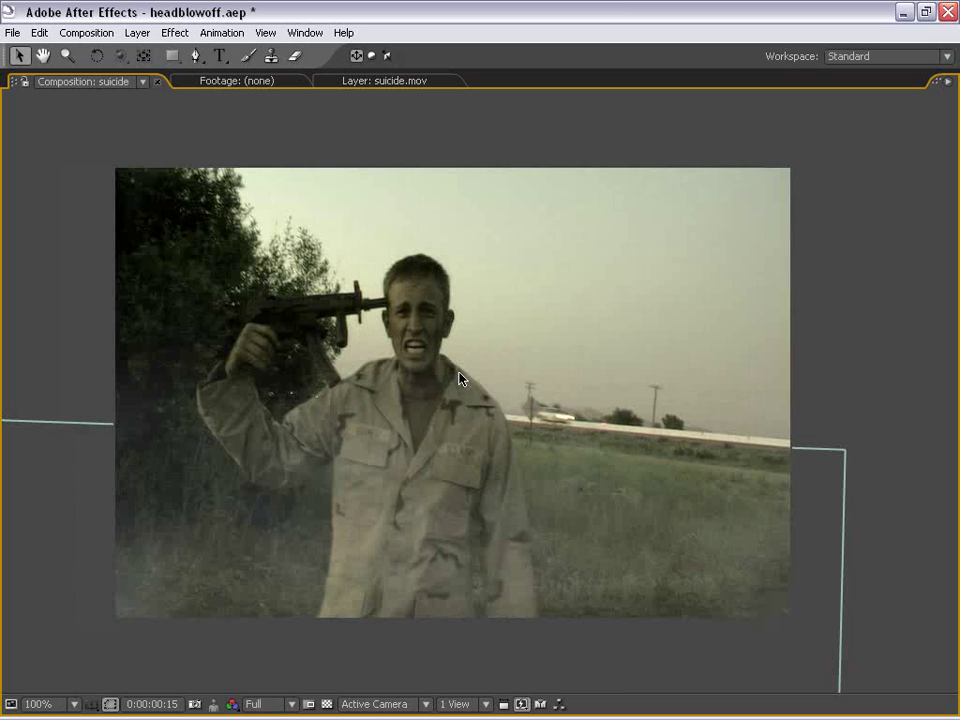
key("grave")
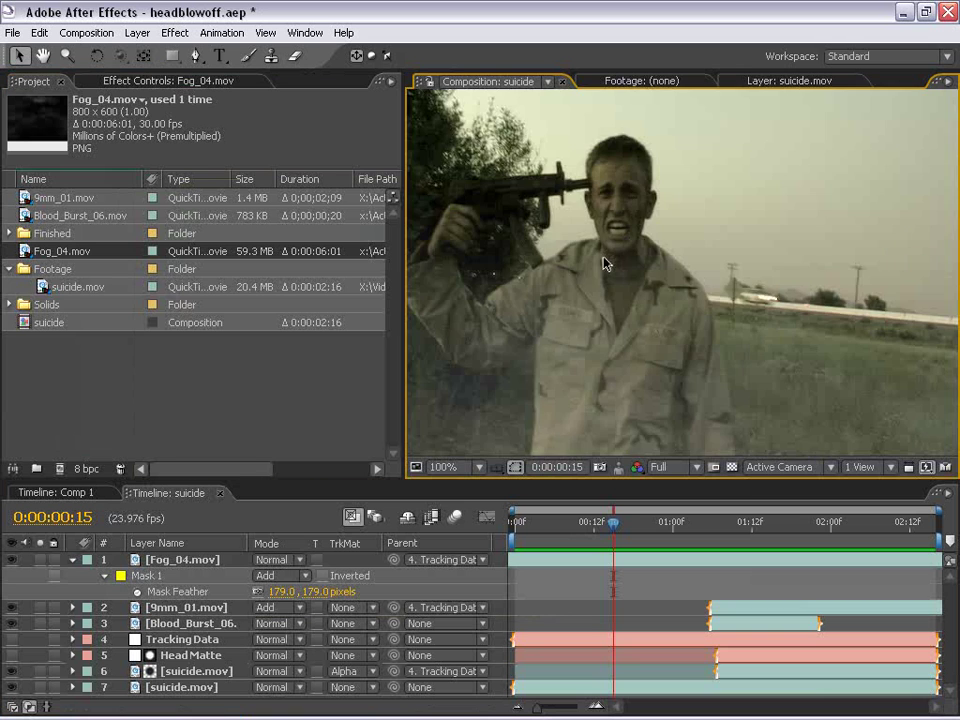
scroll(604, 317, "down", 1)
left_click_drag(600, 377, 551, 342)
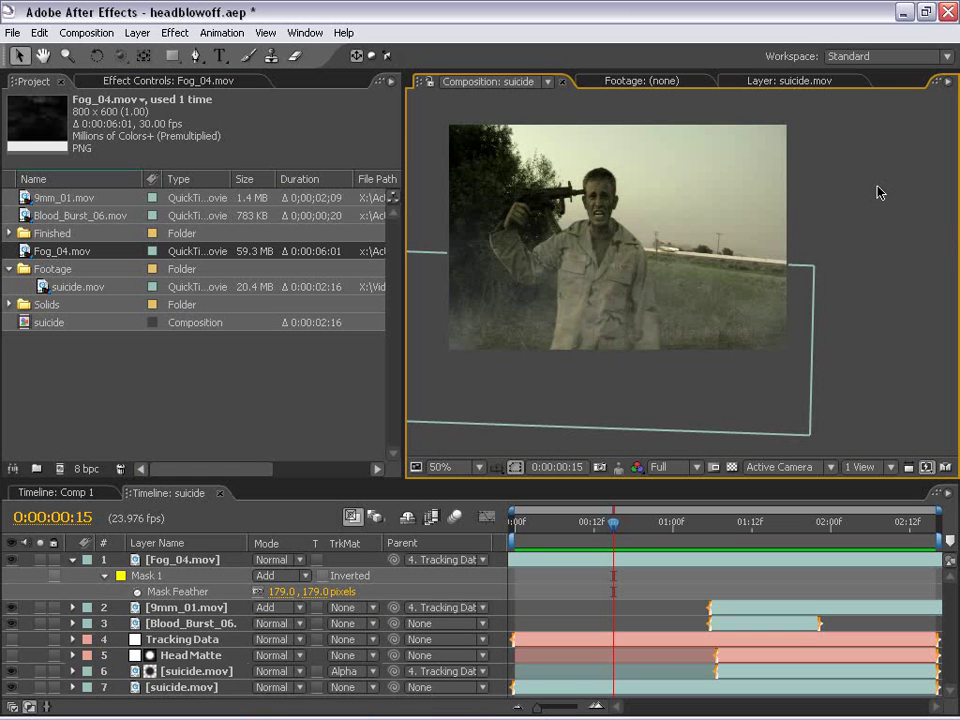